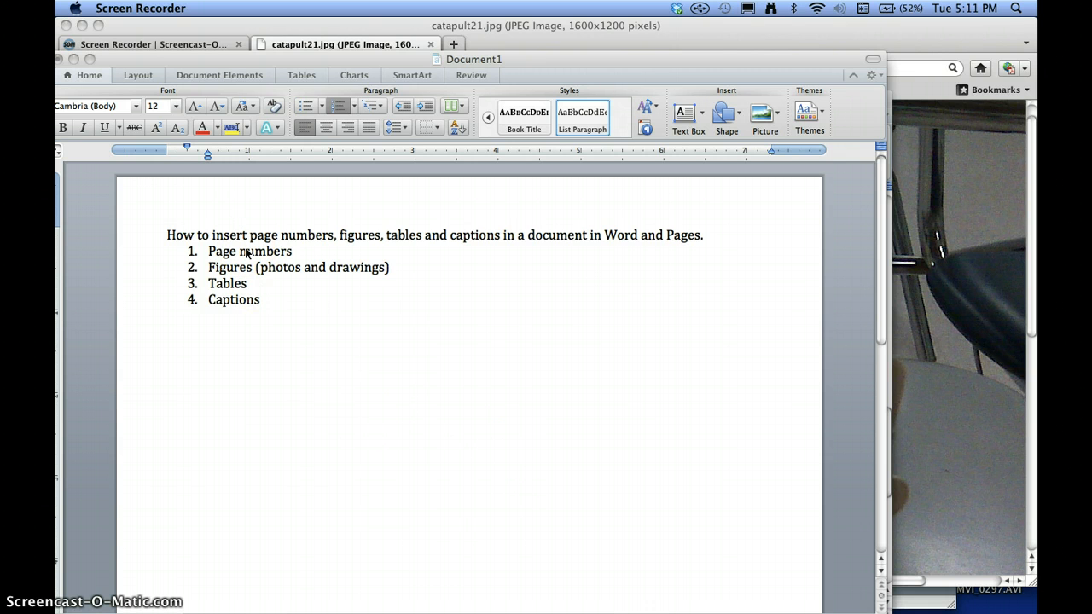
Step: Switch to Word and bring the sample lab report, Document2, to the front at its first page
{"action": "key", "text": "super+Tab"}
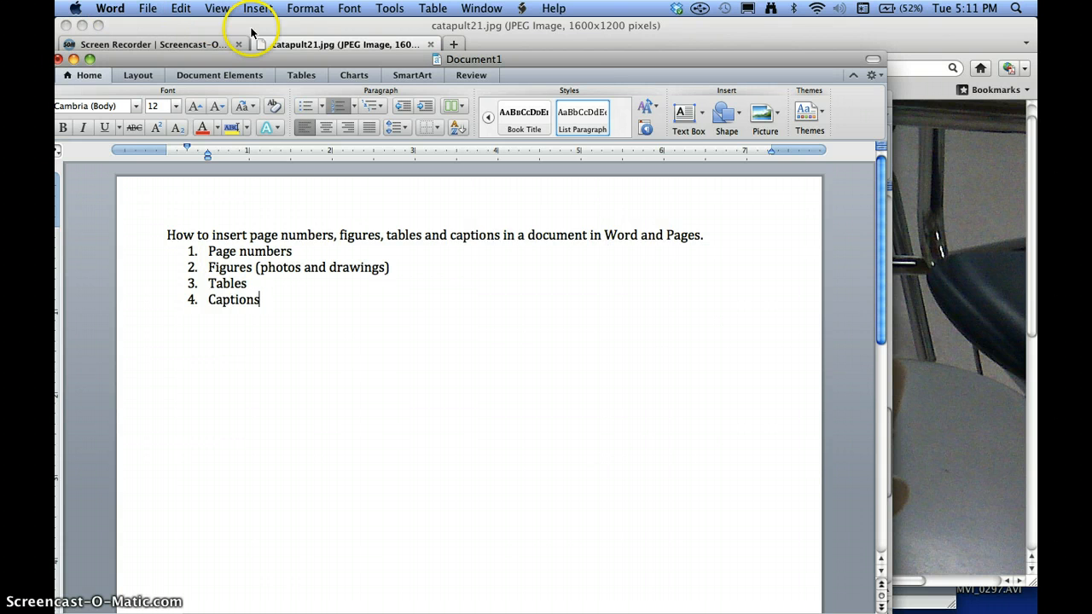
{"action": "left_click", "coordinate": [485, 8]}
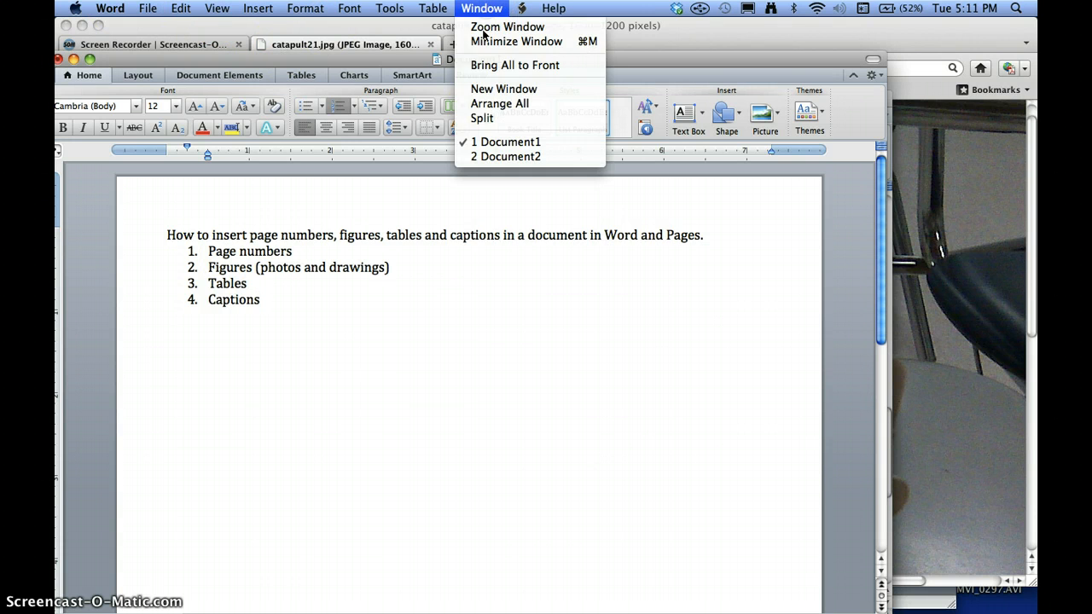
{"action": "left_click", "coordinate": [483, 156]}
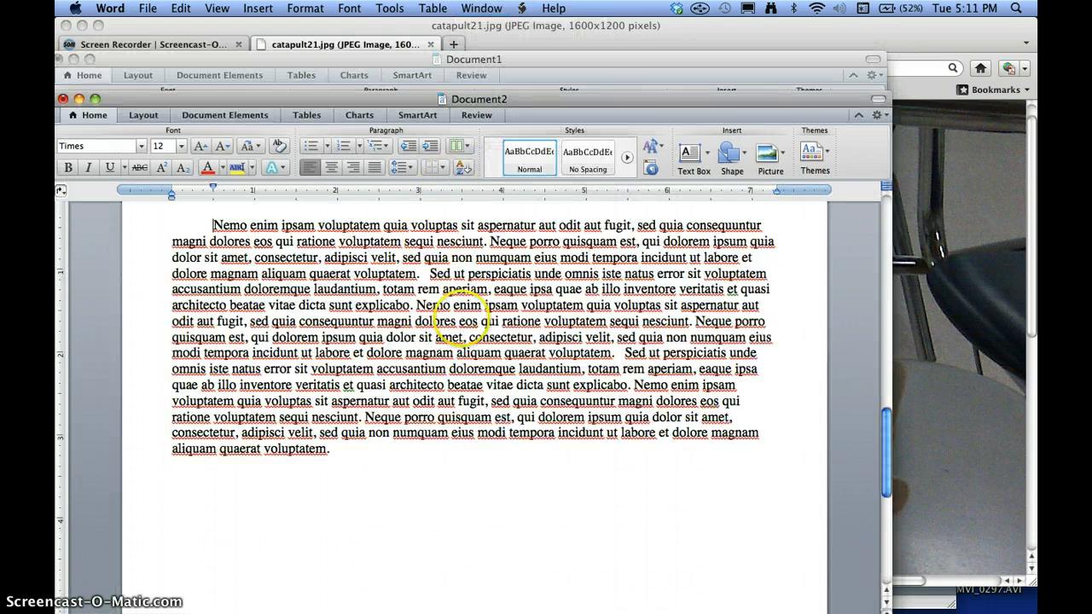
{"action": "scroll", "coordinate": [461, 320], "scroll_direction": "up", "scroll_amount": 10}
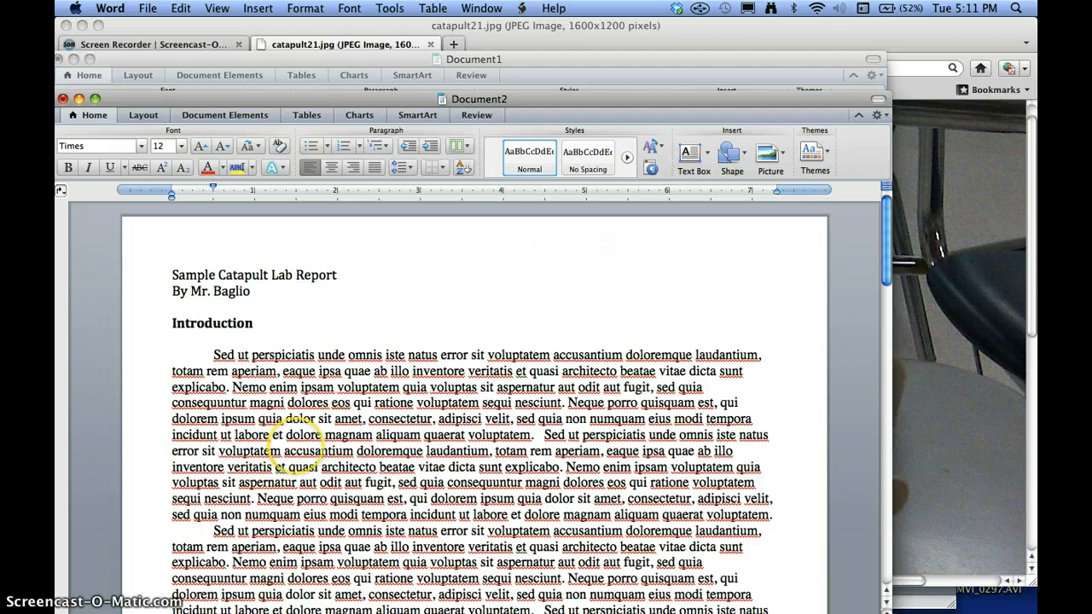
{"action": "scroll", "coordinate": [286, 443], "scroll_direction": "down", "scroll_amount": 3}
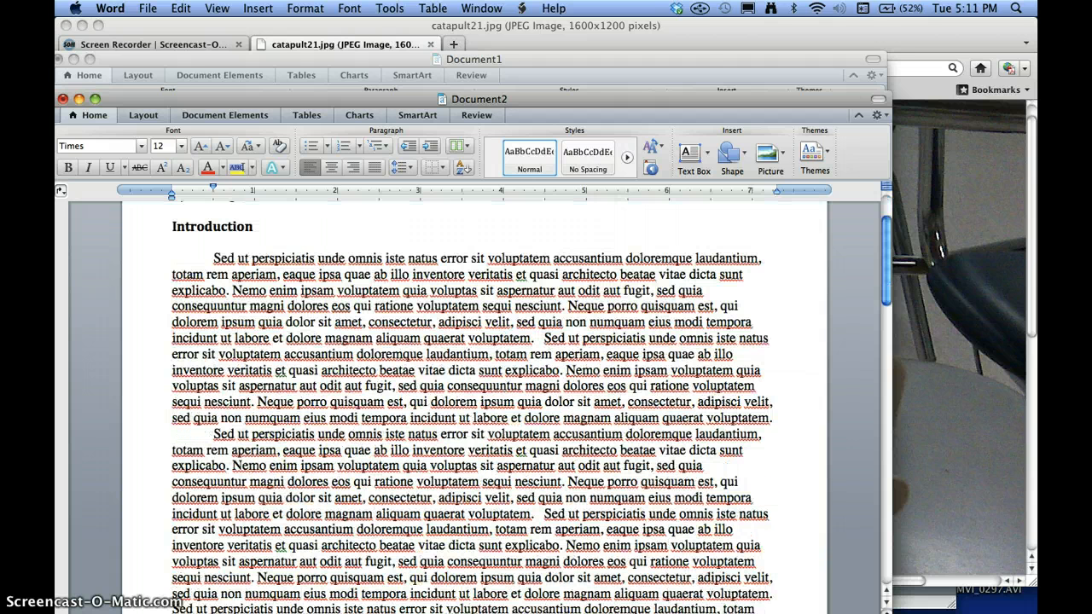
{"action": "scroll", "coordinate": [474, 405], "scroll_direction": "up", "scroll_amount": 3}
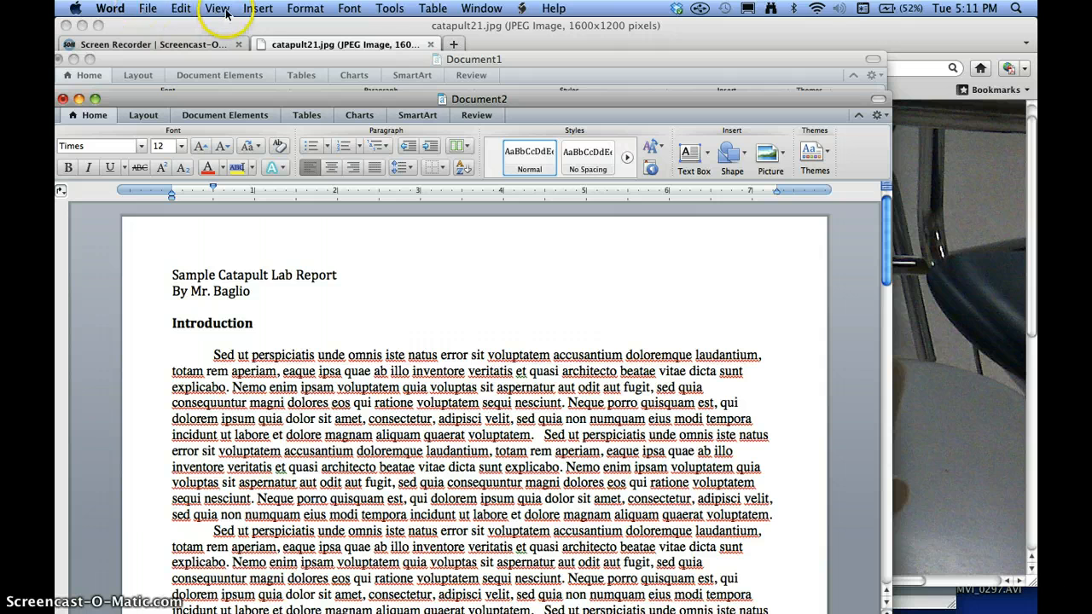
Step: Insert right-aligned page numbers in the footer of Document2, including the first page, and check them on the pages
{"action": "left_click", "coordinate": [265, 10]}
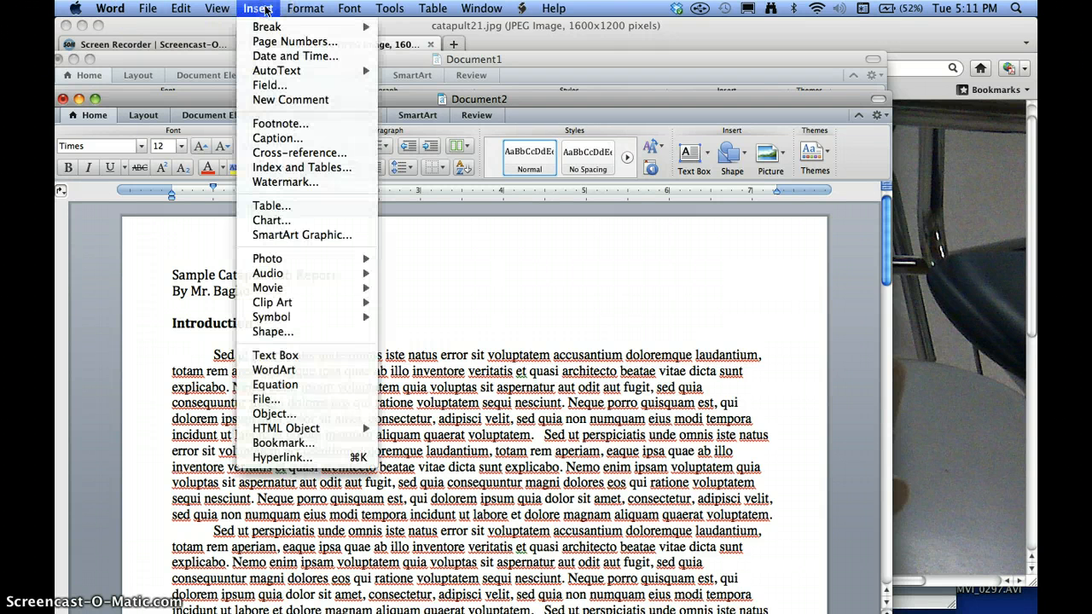
{"action": "left_click", "coordinate": [271, 41]}
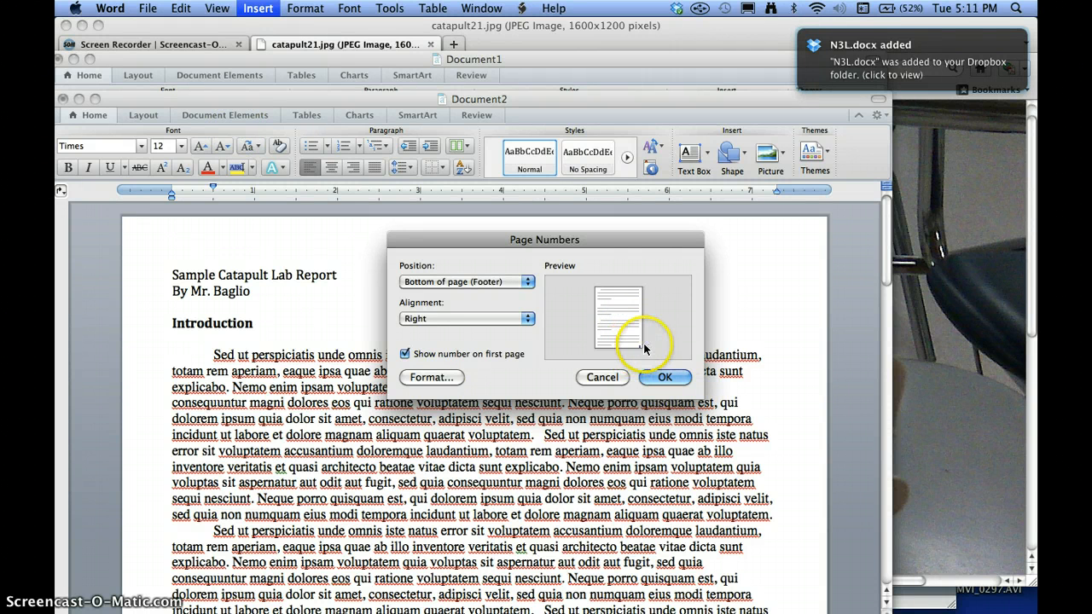
{"action": "left_click", "coordinate": [664, 377]}
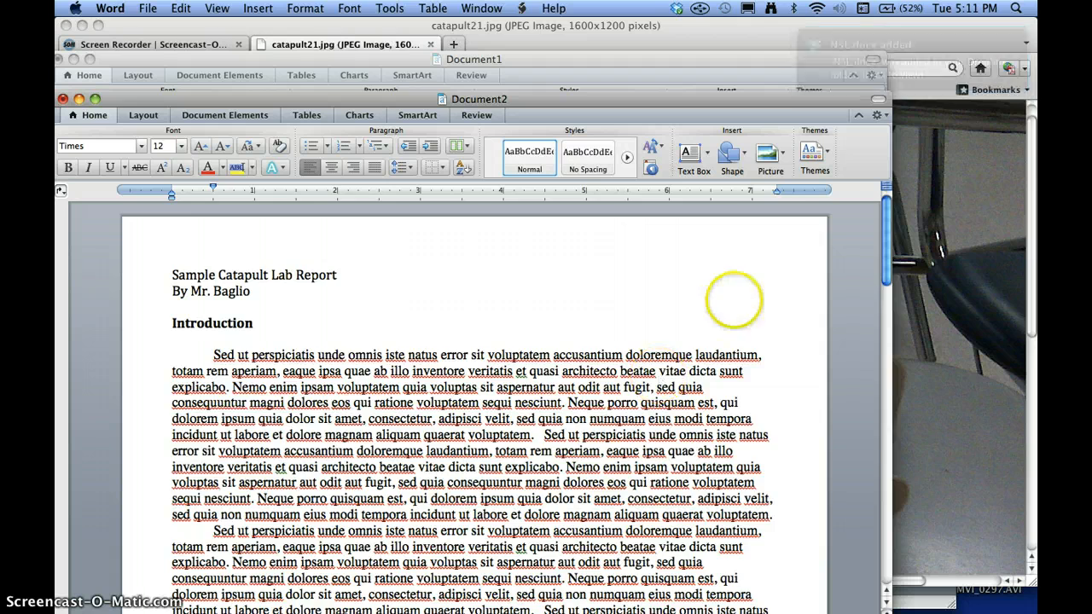
{"action": "scroll", "coordinate": [734, 299], "scroll_direction": "down", "scroll_amount": 10}
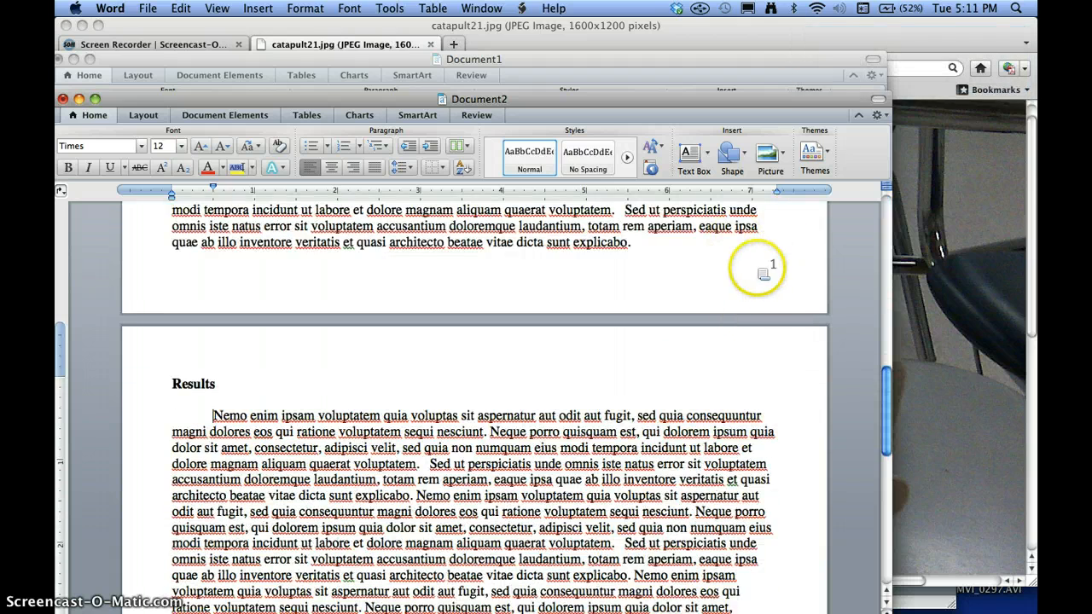
{"action": "scroll", "coordinate": [776, 254], "scroll_direction": "down", "scroll_amount": 15}
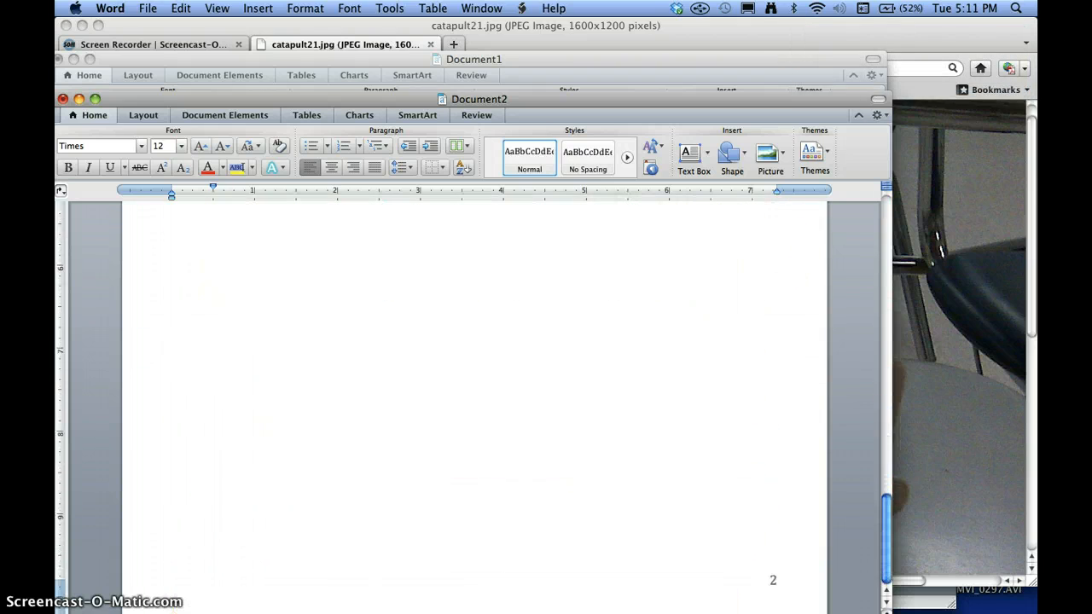
{"action": "scroll", "coordinate": [751, 461], "scroll_direction": "up", "scroll_amount": 20}
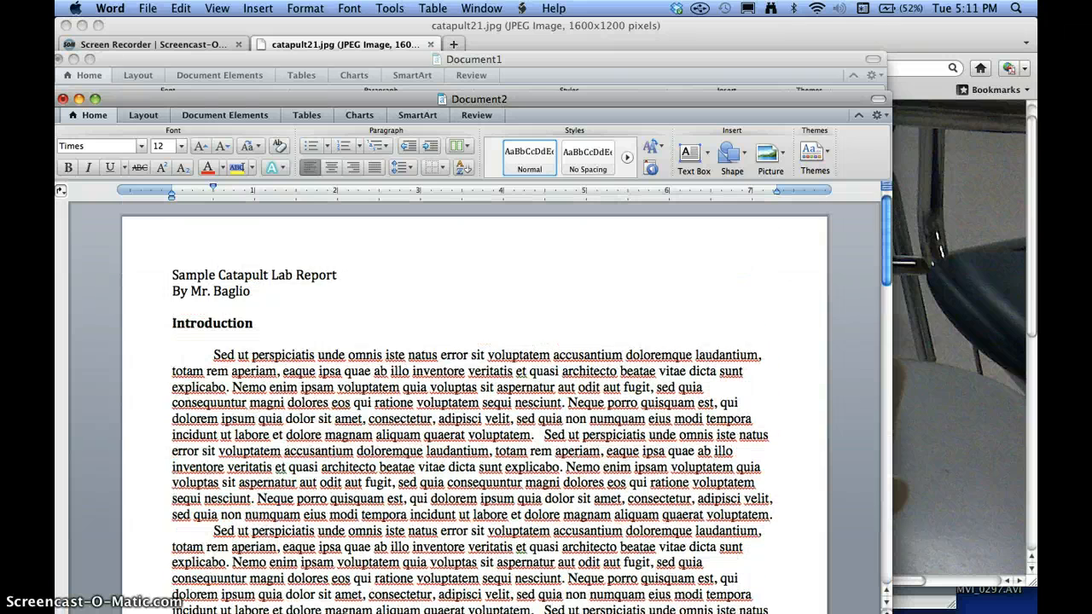
Step: Switch to Pages and insert automatic page numbers for the whole document in the footer, right-aligned, in 1,2,3 format, including the first page
{"action": "key", "text": "super+Tab"}
{"action": "key", "text": "super+Tab"}
{"action": "key", "text": "super+Tab"}
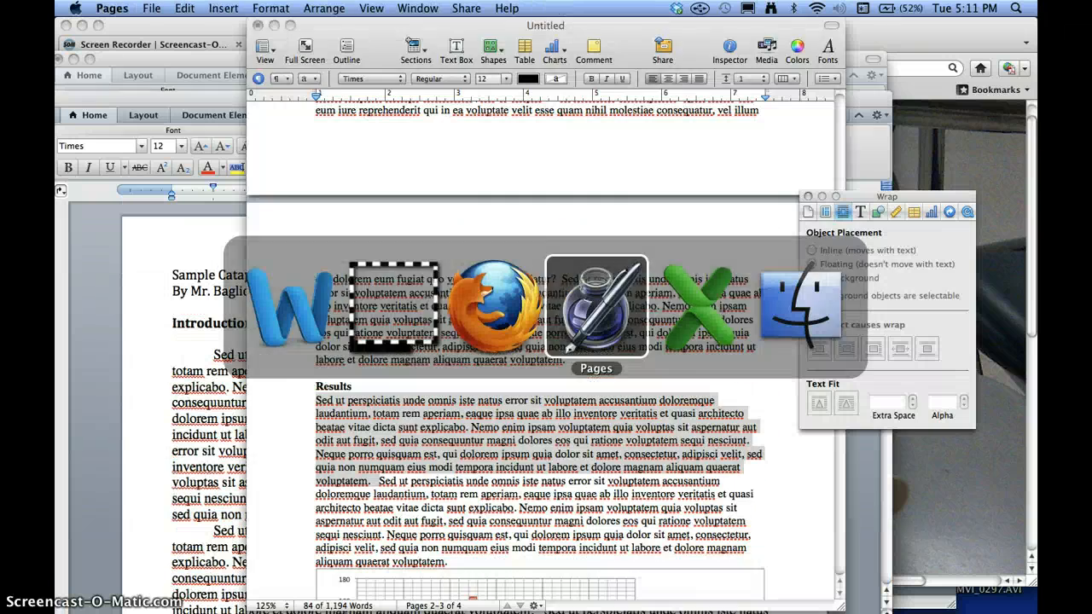
{"action": "left_click", "coordinate": [219, 8]}
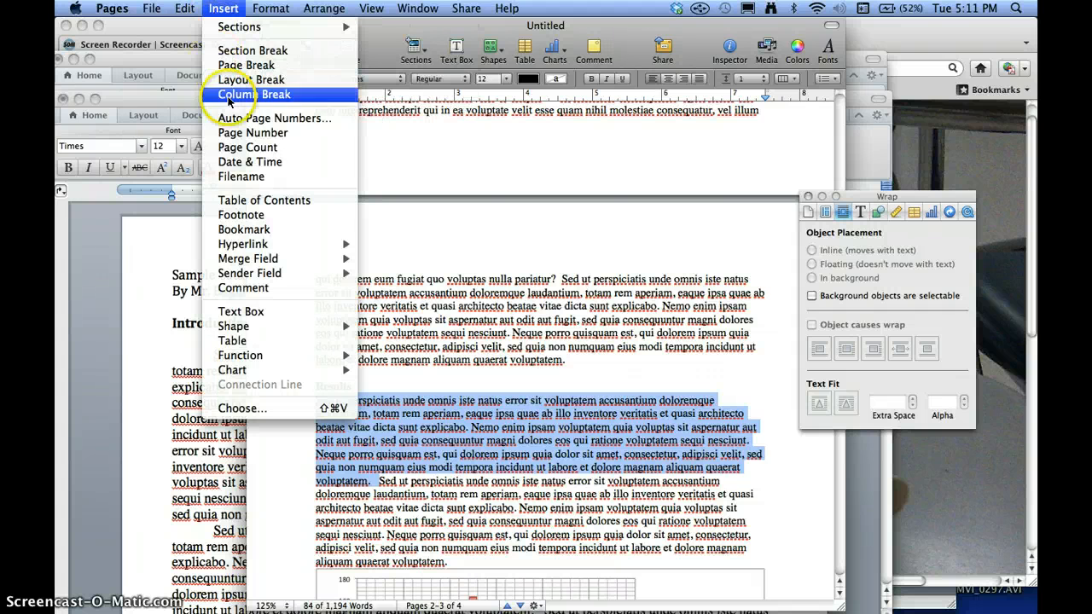
{"action": "left_click", "coordinate": [229, 127]}
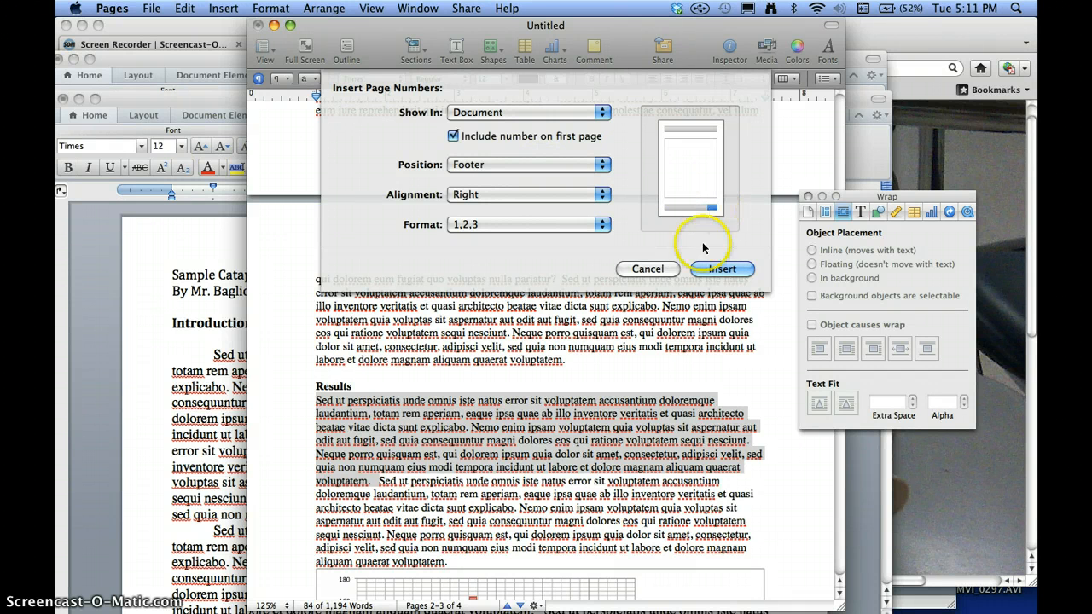
{"action": "left_click", "coordinate": [716, 270]}
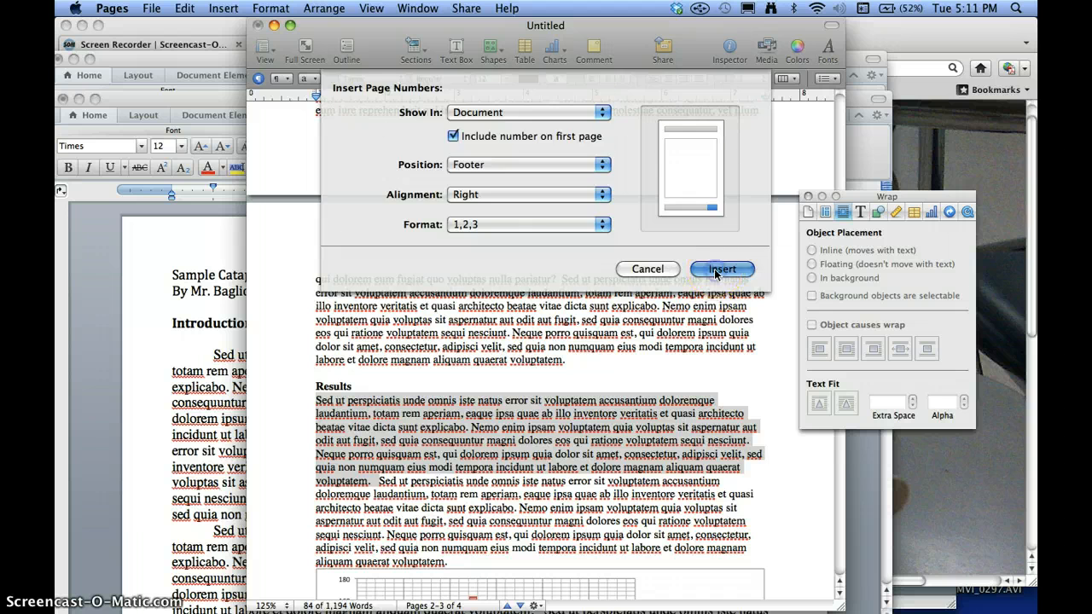
{"action": "left_click", "coordinate": [769, 151]}
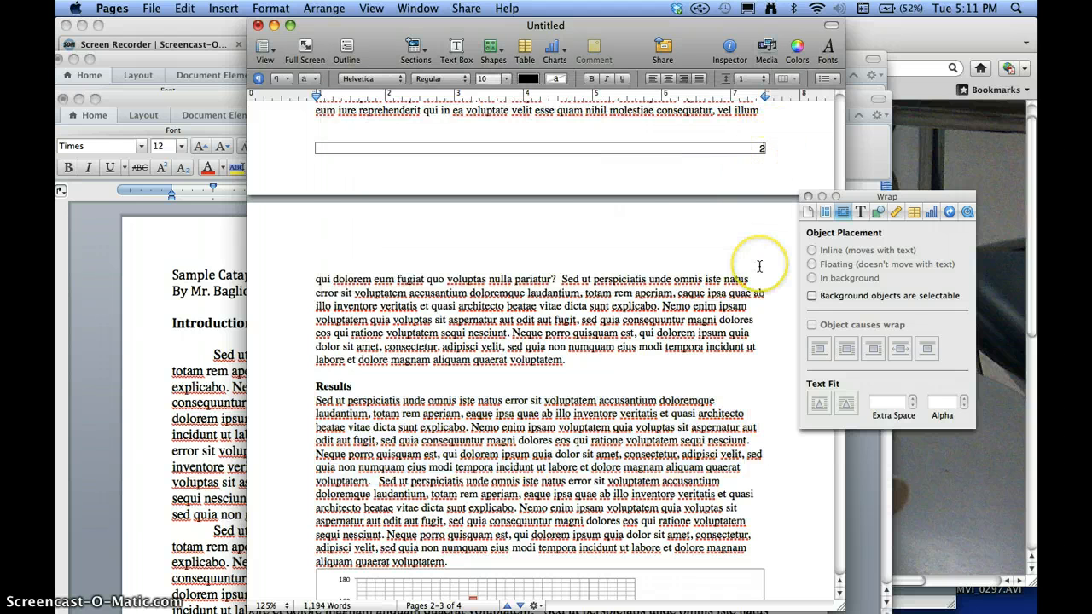
{"action": "scroll", "coordinate": [762, 261], "scroll_direction": "up", "scroll_amount": 3}
{"action": "scroll", "coordinate": [759, 267], "scroll_direction": "down", "scroll_amount": 2}
{"action": "scroll", "coordinate": [760, 267], "scroll_direction": "down", "scroll_amount": 12}
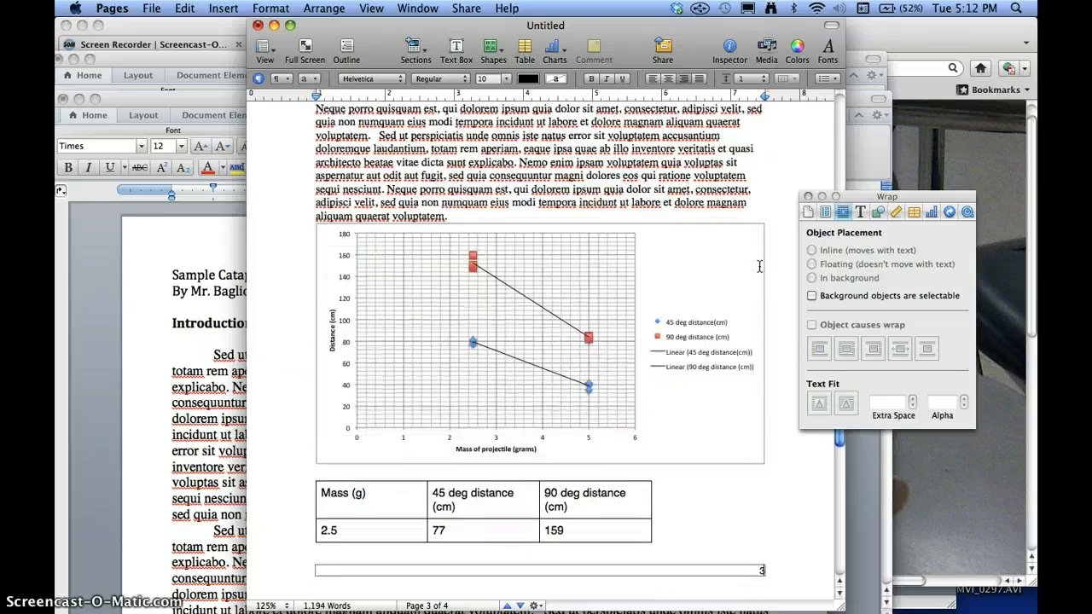
{"action": "scroll", "coordinate": [759, 267], "scroll_direction": "up", "scroll_amount": 15}
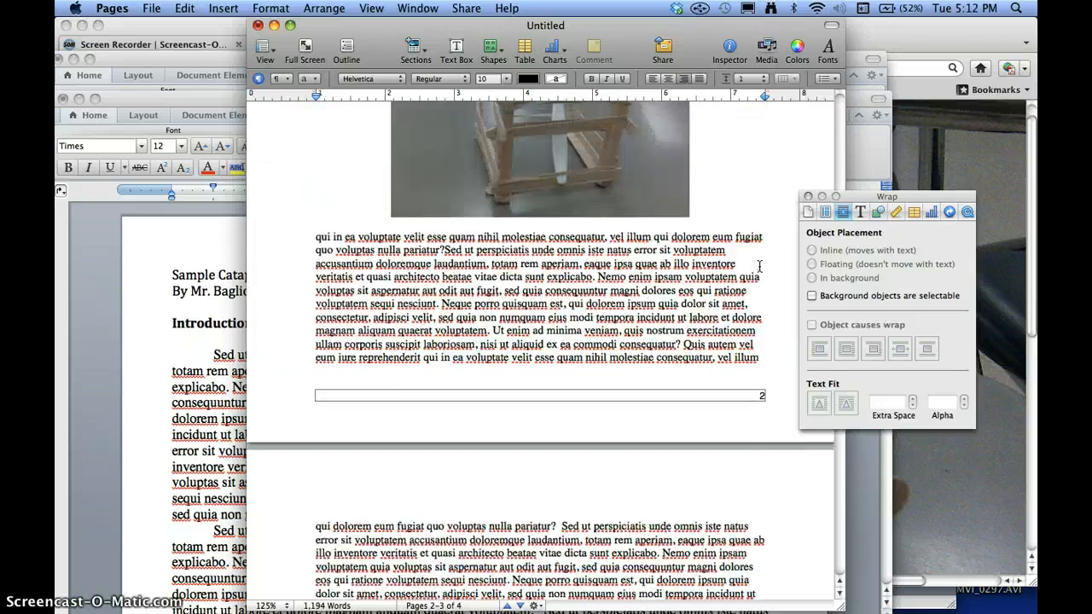
{"action": "scroll", "coordinate": [759, 267], "scroll_direction": "up", "scroll_amount": 10}
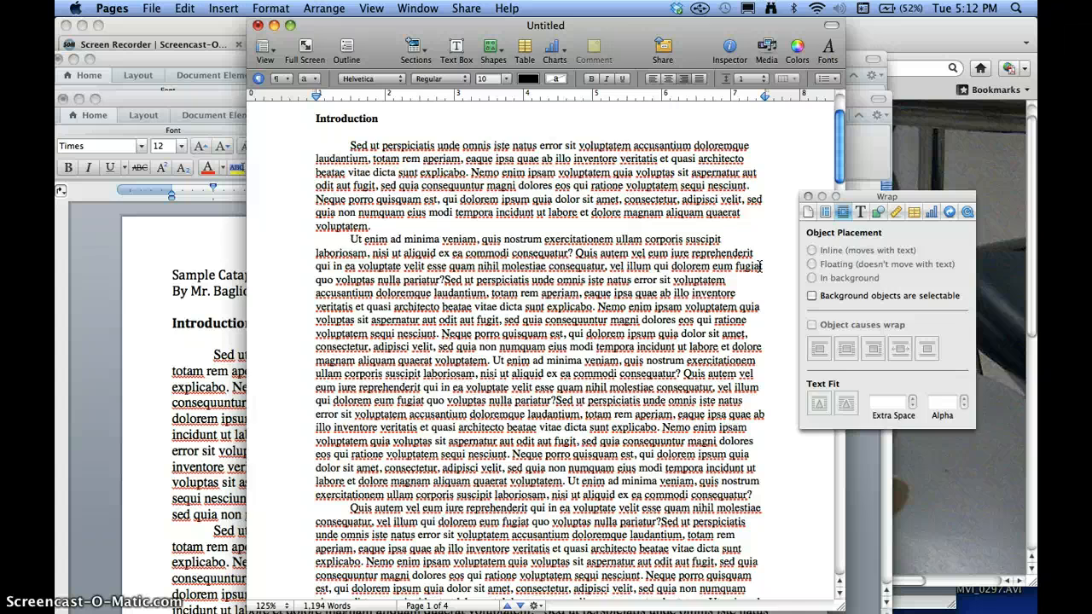
Step: Switch back to Word and bring up Document1 to check the list of topics
{"action": "key", "text": "super+Tab"}
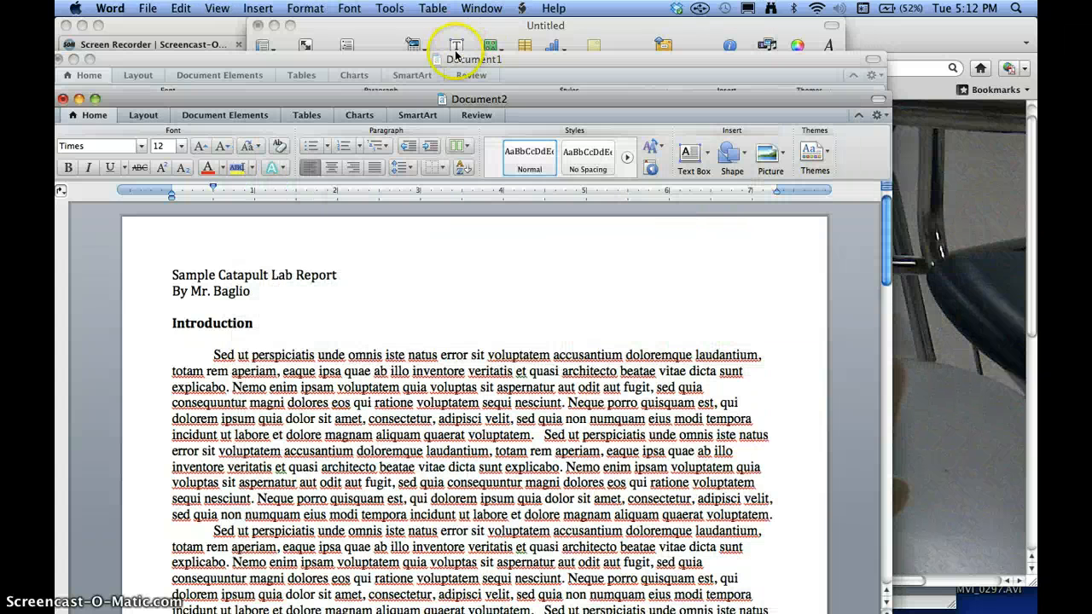
{"action": "left_click", "coordinate": [456, 58]}
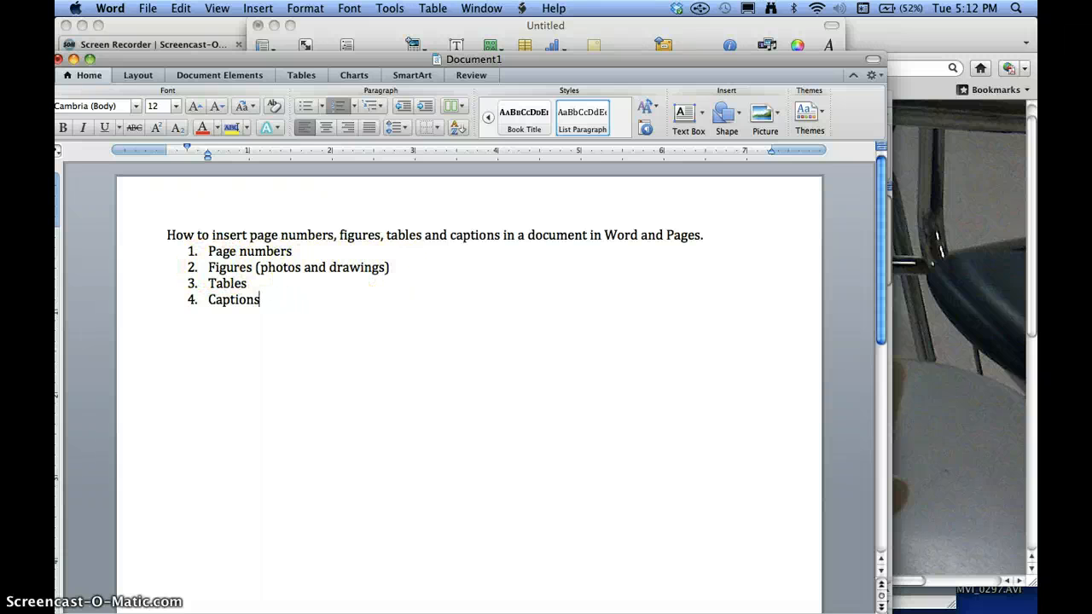
{"action": "key", "text": "super+Tab"}
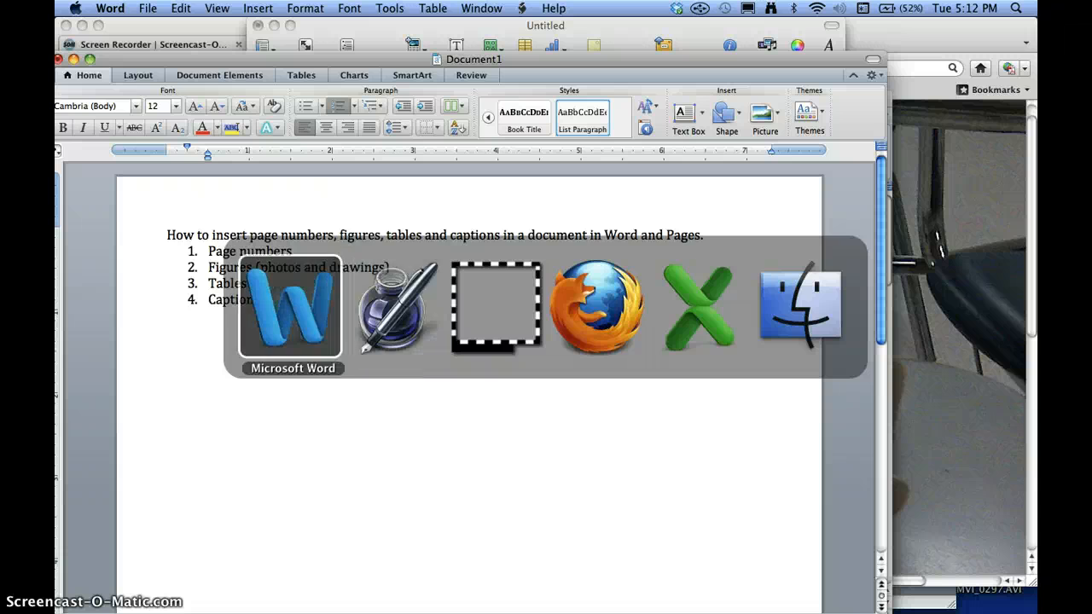
{"action": "left_click", "coordinate": [294, 303]}
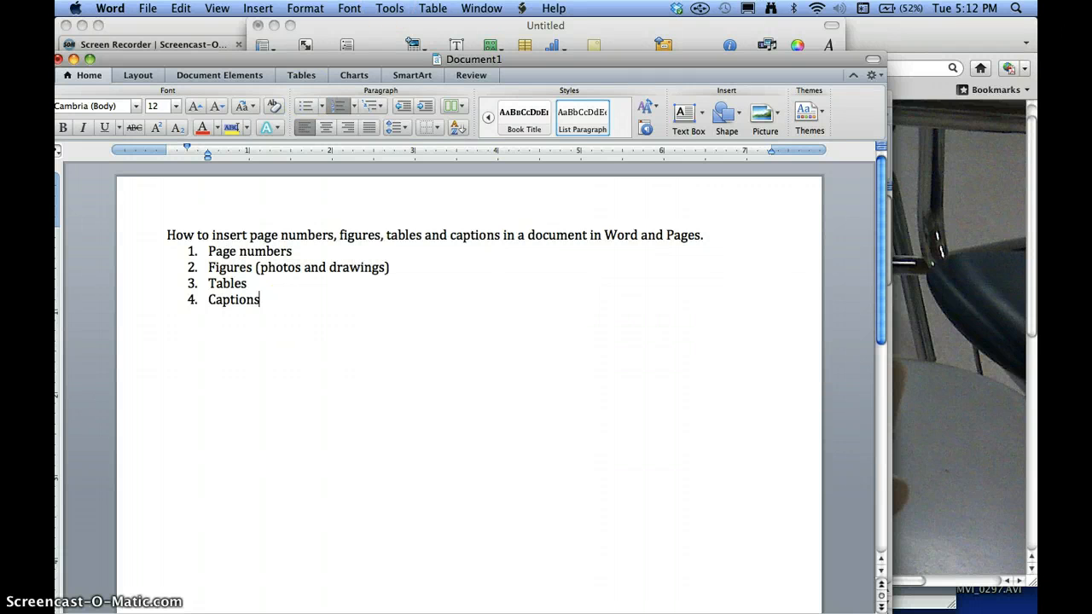
Step: Bring Document2 to the front and start a new line after the last paragraph of the Methods section
{"action": "left_click", "coordinate": [481, 7]}
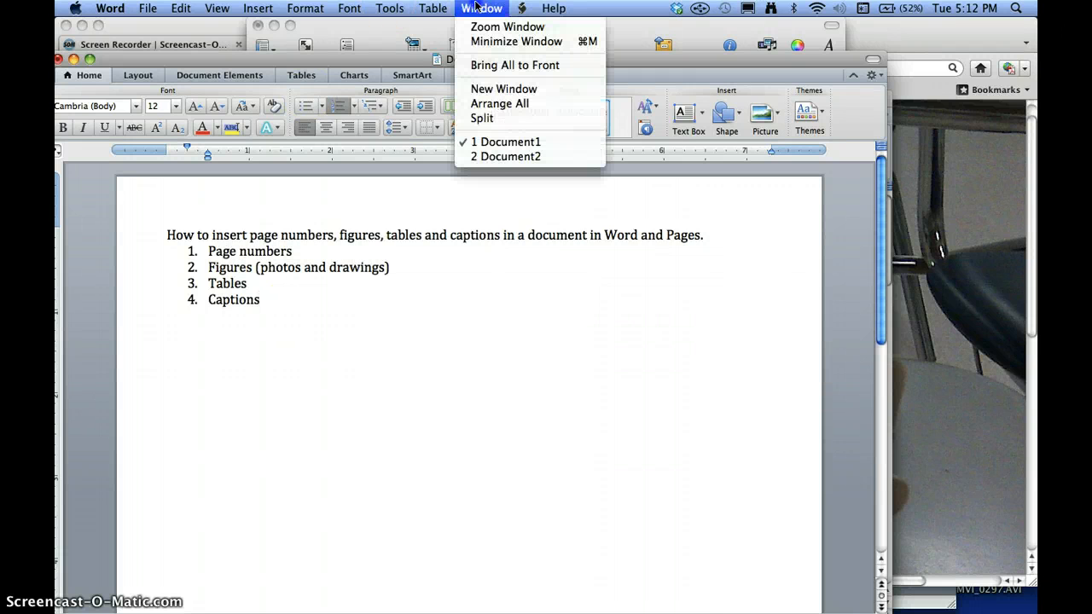
{"action": "left_click", "coordinate": [495, 156]}
{"action": "scroll", "coordinate": [463, 341], "scroll_direction": "down", "scroll_amount": 3}
{"action": "scroll", "coordinate": [474, 342], "scroll_direction": "down", "scroll_amount": 10}
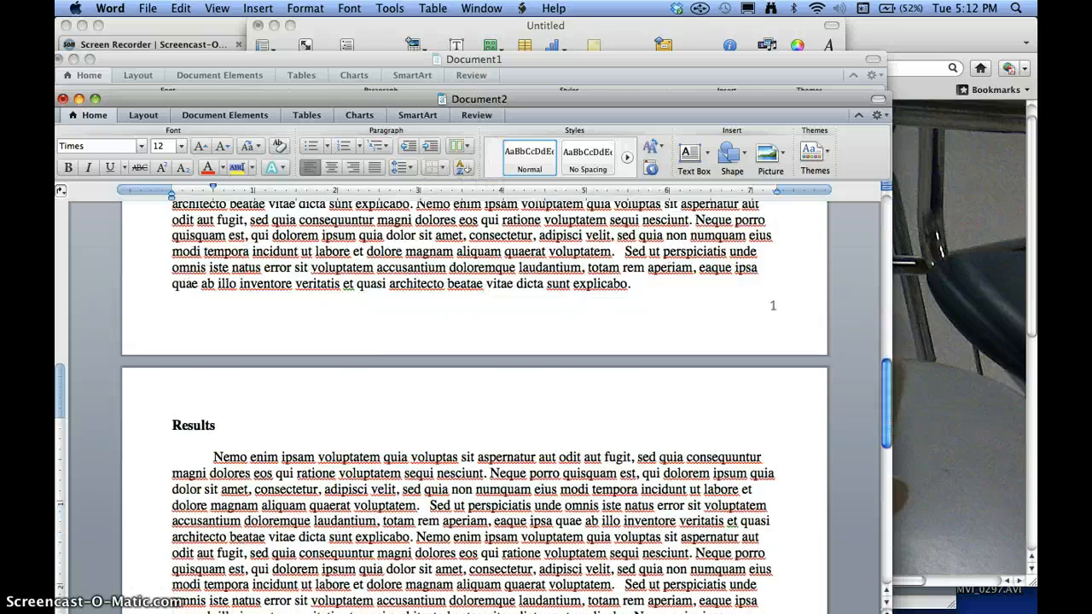
{"action": "scroll", "coordinate": [474, 342], "scroll_direction": "up", "scroll_amount": 5}
{"action": "scroll", "coordinate": [473, 383], "scroll_direction": "up", "scroll_amount": 6}
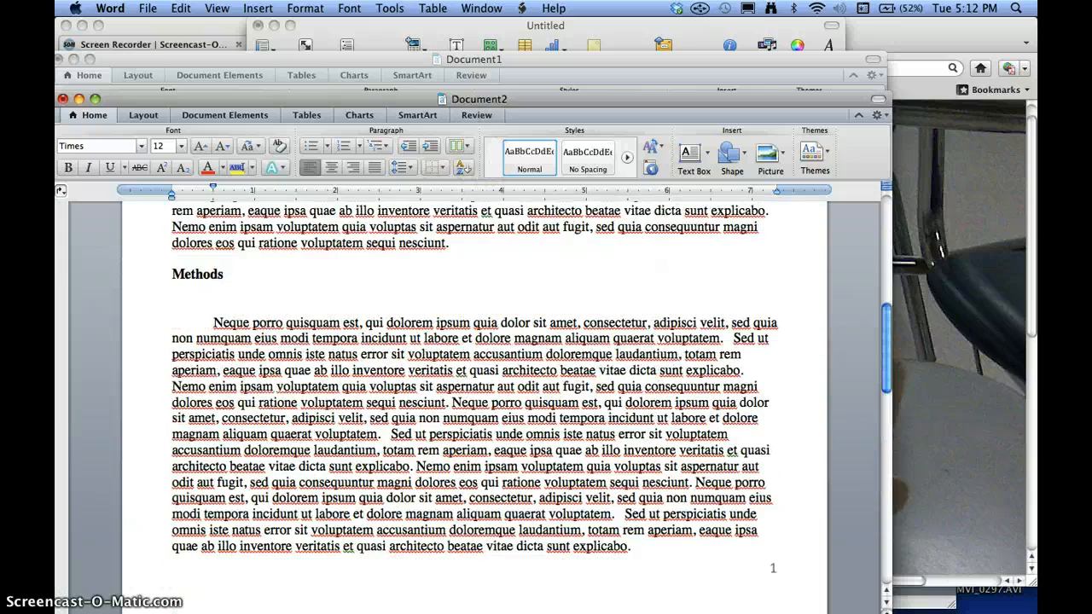
{"action": "scroll", "coordinate": [473, 384], "scroll_direction": "down", "scroll_amount": 1}
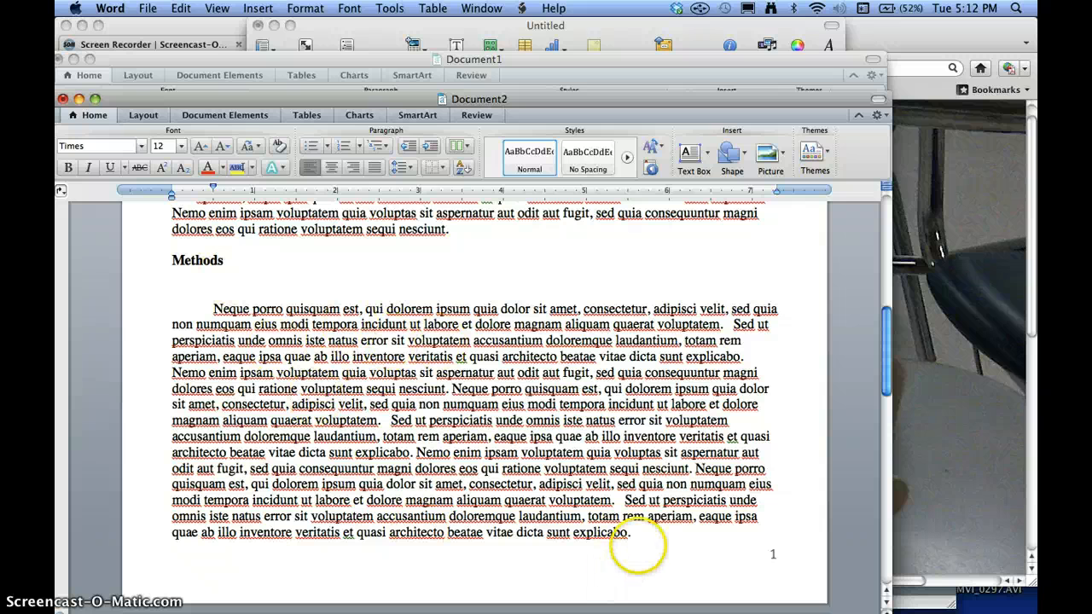
{"action": "left_click", "coordinate": [633, 532]}
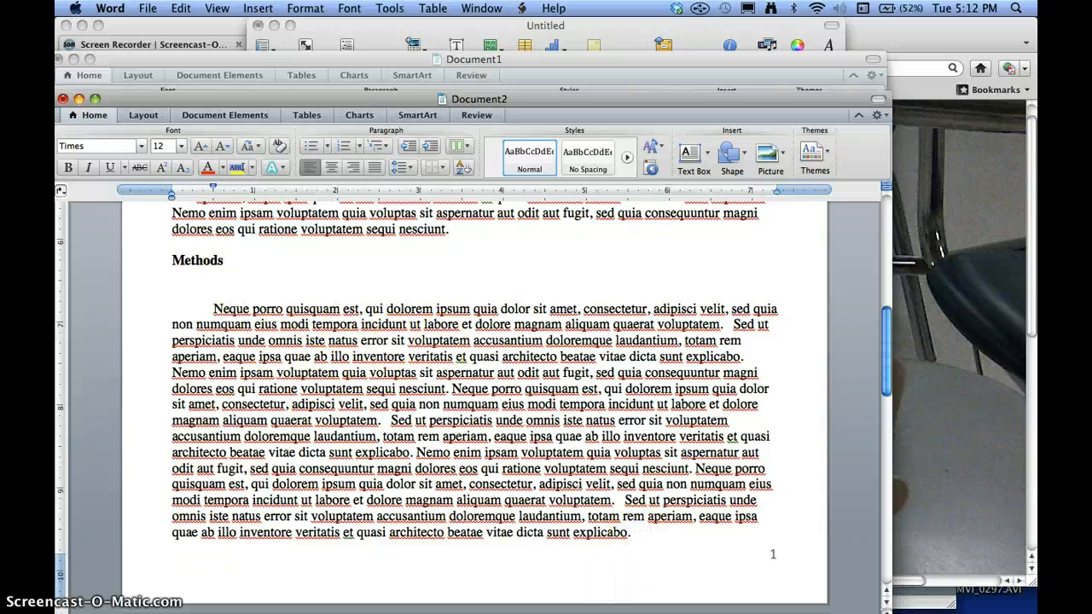
{"action": "key", "text": "Return"}
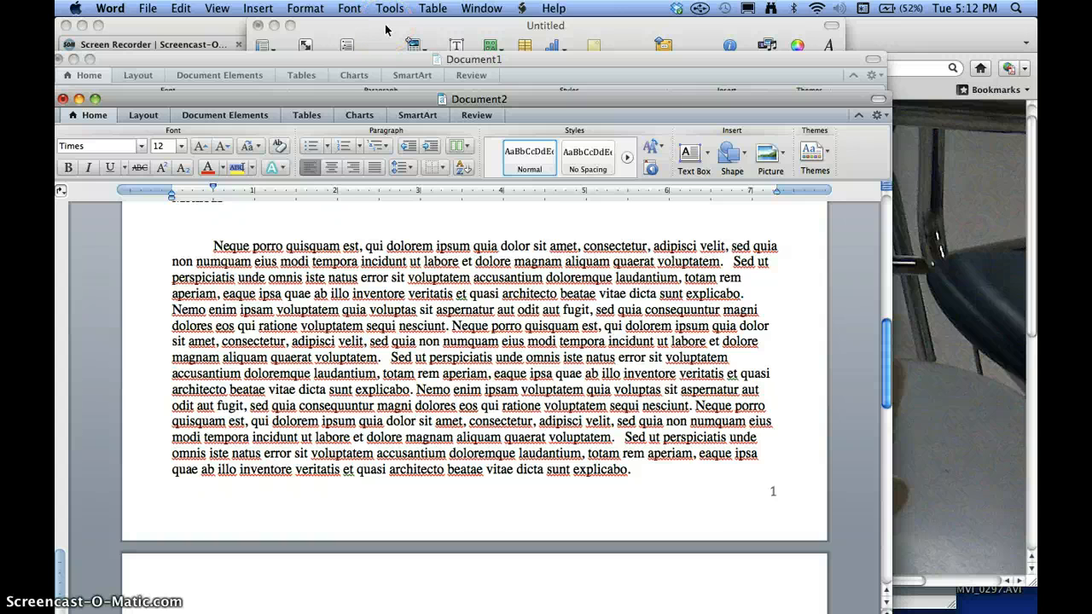
Step: Insert the picture catapult21.jpg from the Desktop folder on the new line after the Methods text
{"action": "left_click", "coordinate": [258, 7]}
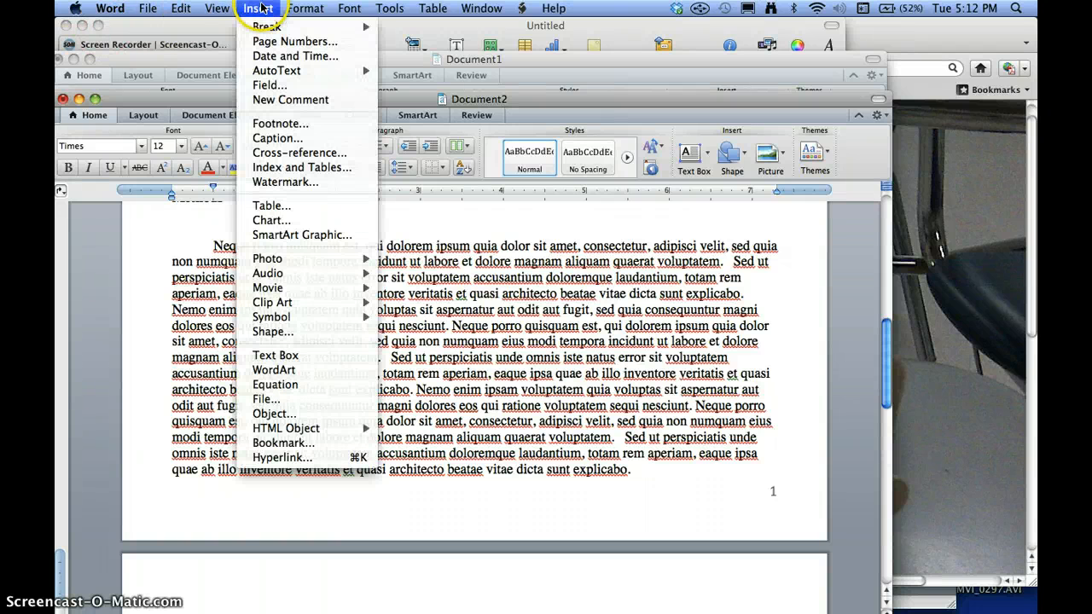
{"action": "mouse_move", "coordinate": [358, 258]}
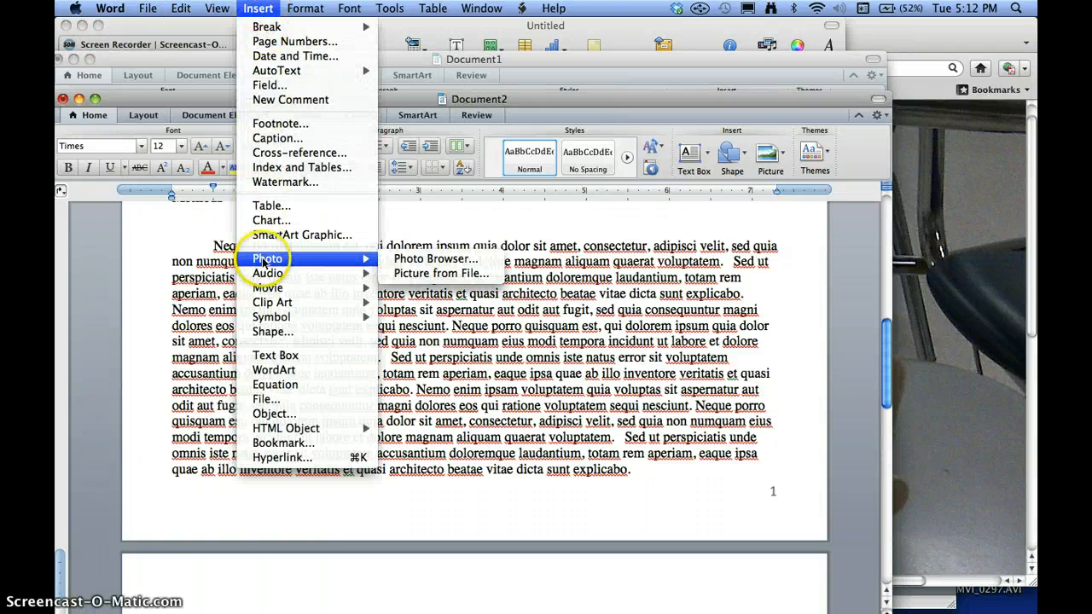
{"action": "left_click", "coordinate": [419, 274]}
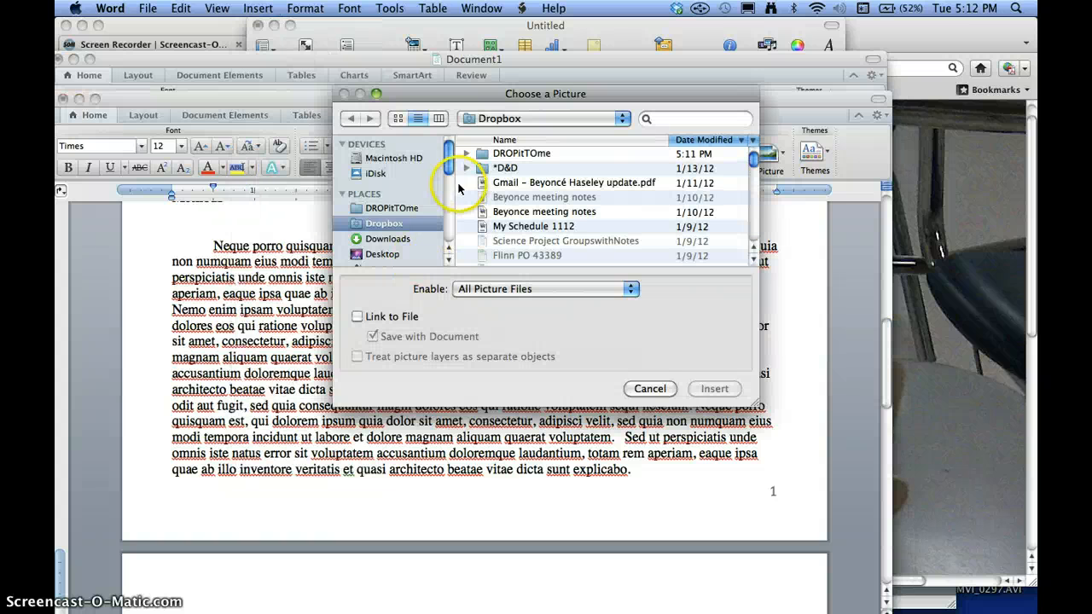
{"action": "left_click", "coordinate": [384, 253]}
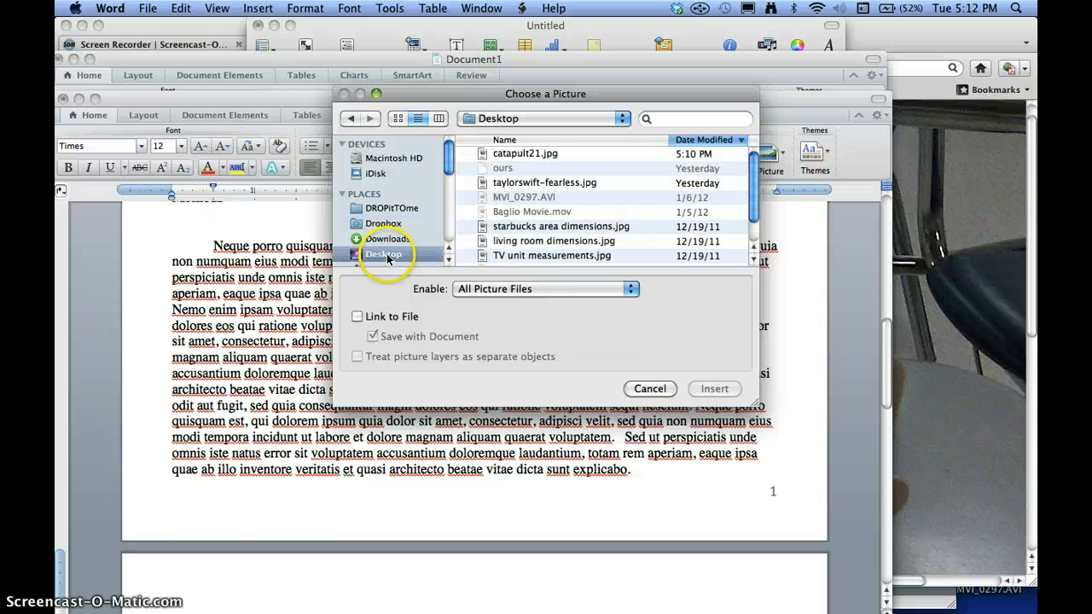
{"action": "left_click", "coordinate": [516, 152]}
{"action": "left_click", "coordinate": [727, 394]}
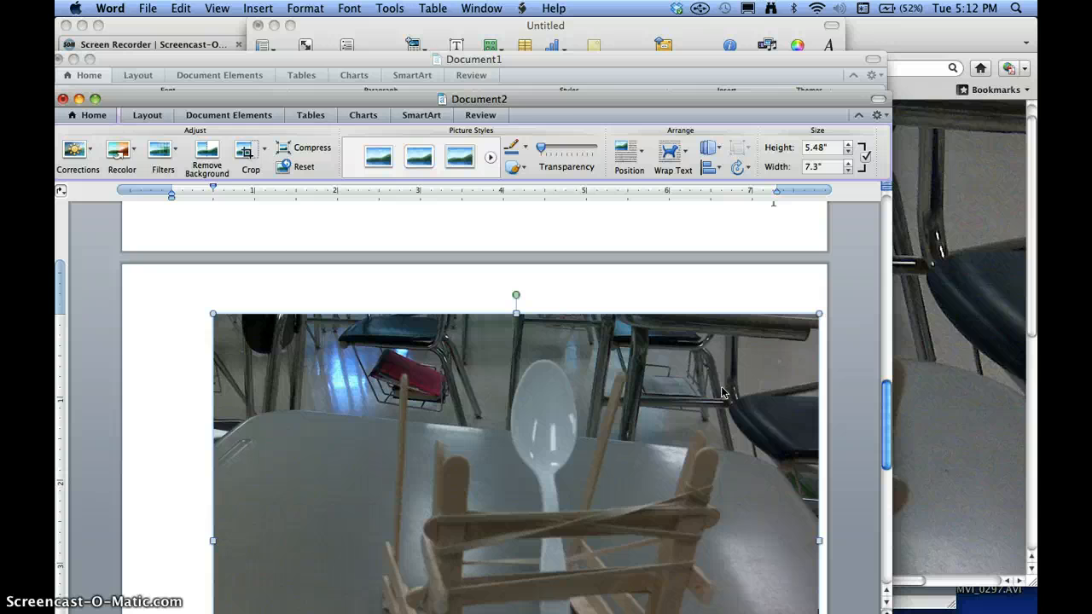
Step: Resize the catapult picture proportionally to about 4.5" wide and 3.38" high
{"action": "left_click", "coordinate": [572, 383]}
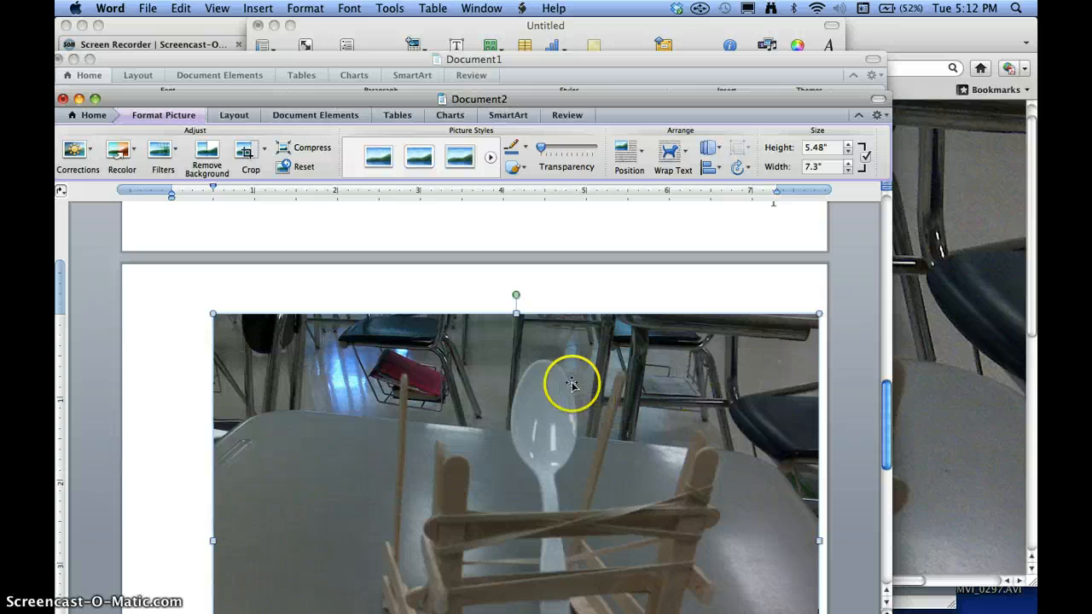
{"action": "scroll", "coordinate": [572, 384], "scroll_direction": "down", "scroll_amount": 5}
{"action": "scroll", "coordinate": [572, 384], "scroll_direction": "up", "scroll_amount": 4}
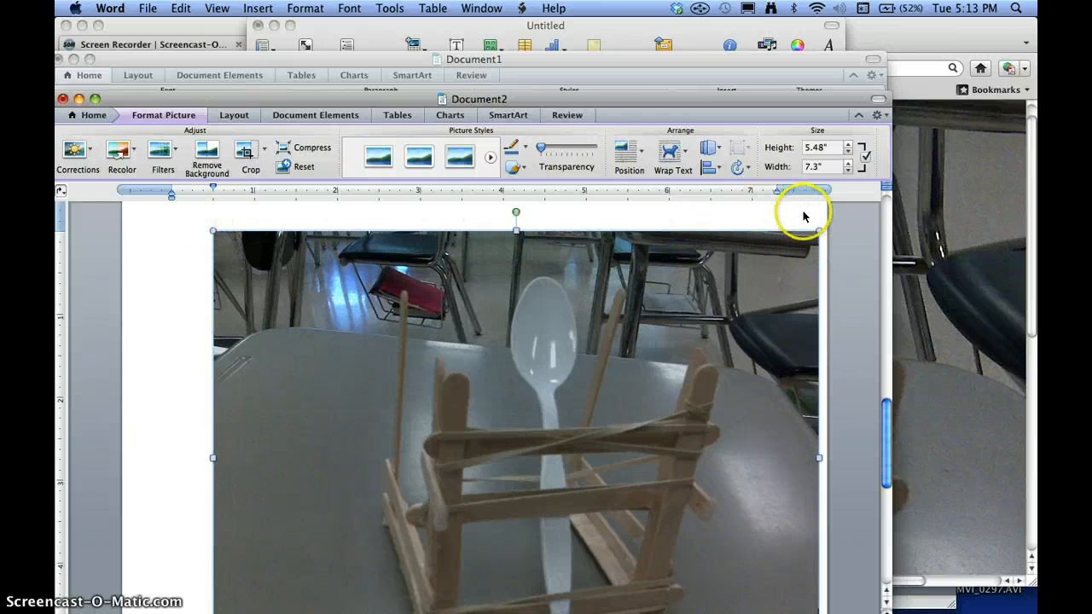
{"action": "left_click_drag", "start_coordinate": [819, 231], "coordinate": [542, 359]}
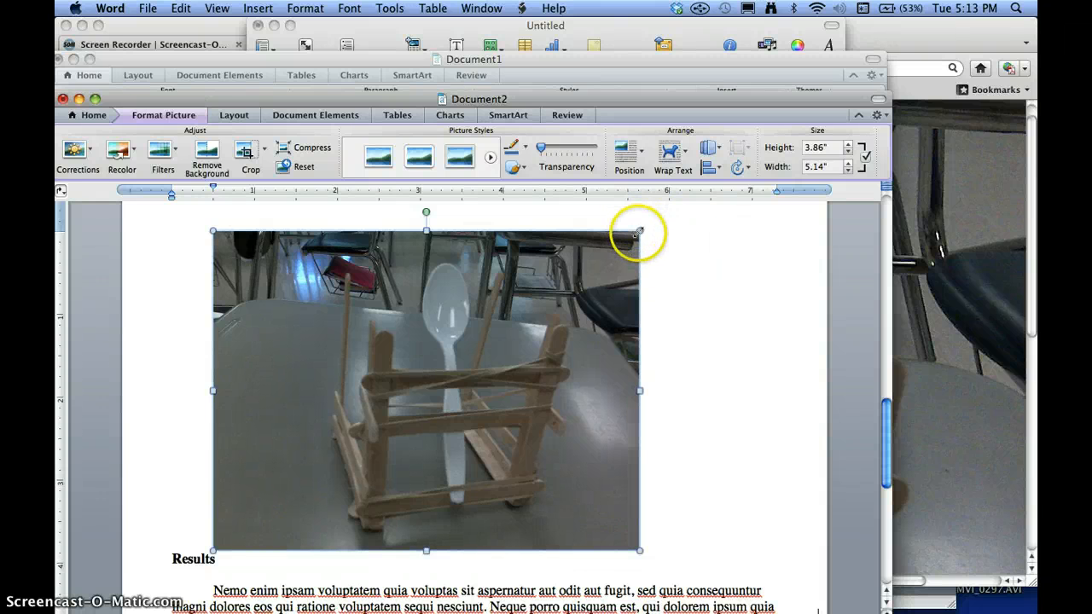
{"action": "left_click_drag", "start_coordinate": [639, 231], "coordinate": [592, 270]}
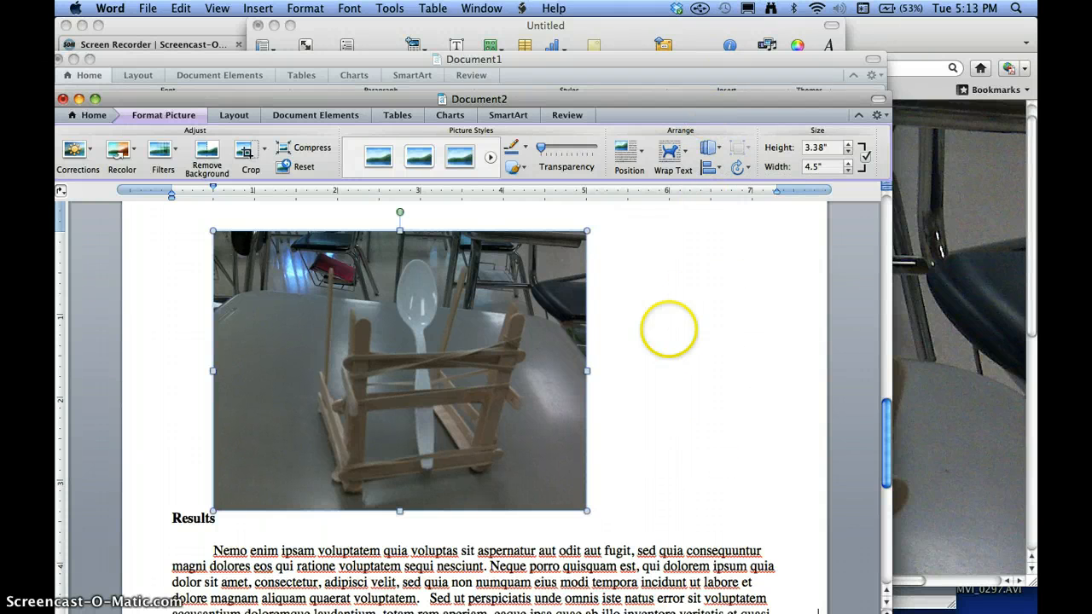
Step: Set the catapult picture's text wrapping to Top and Bottom and try repositioning the picture
{"action": "left_click", "coordinate": [674, 153]}
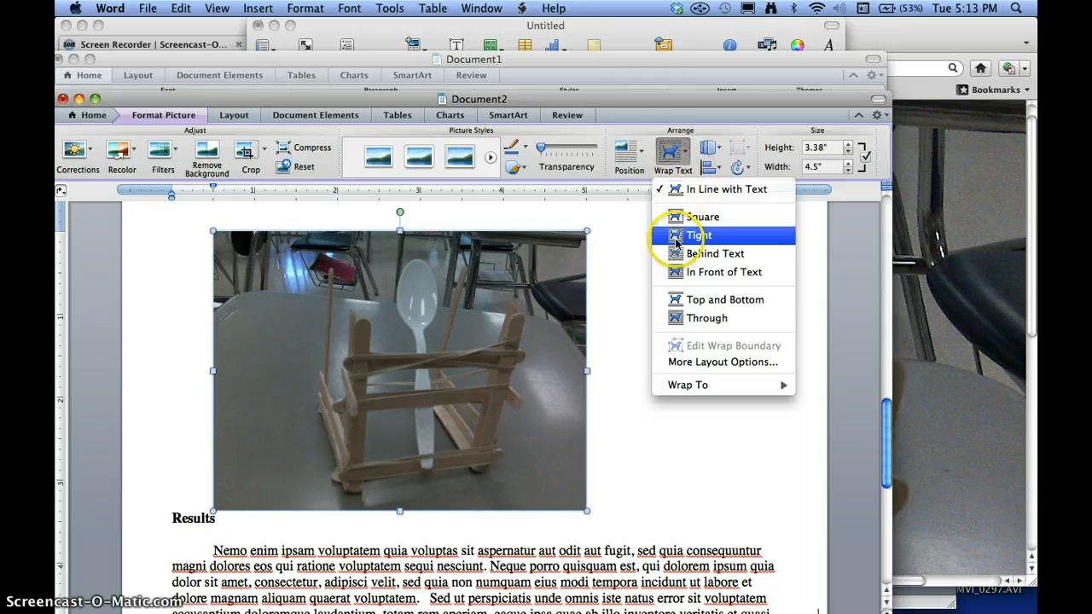
{"action": "left_click", "coordinate": [677, 300]}
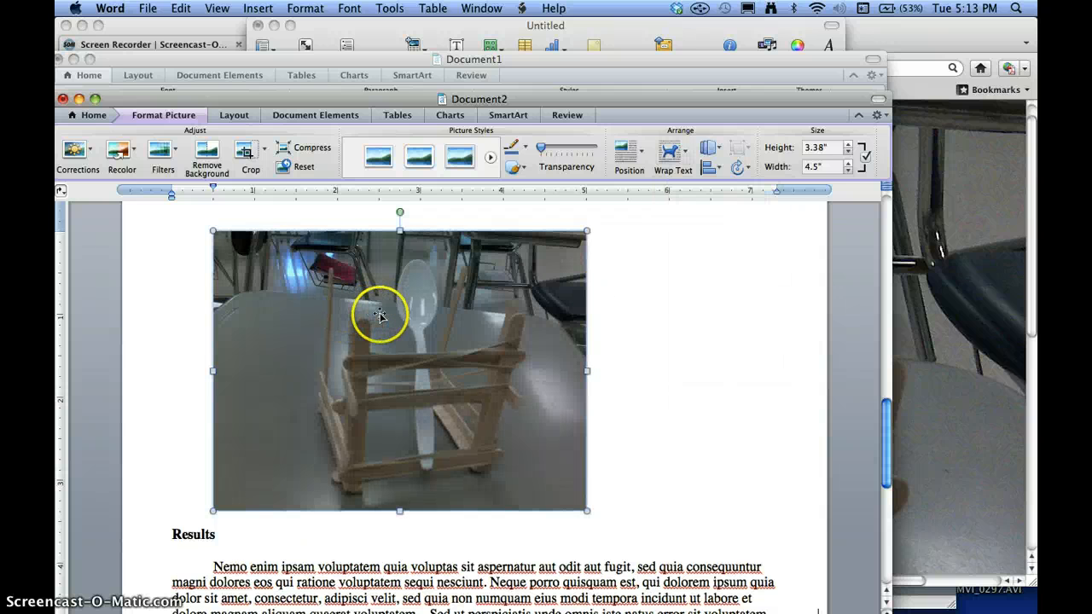
{"action": "left_click_drag", "start_coordinate": [476, 307], "coordinate": [372, 309]}
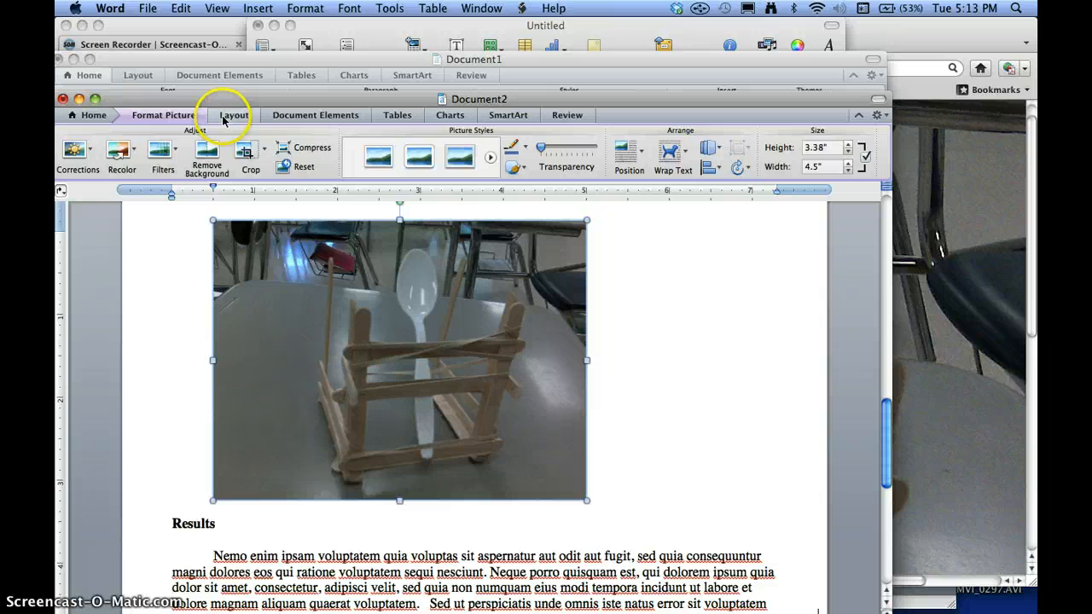
{"action": "left_click", "coordinate": [101, 117]}
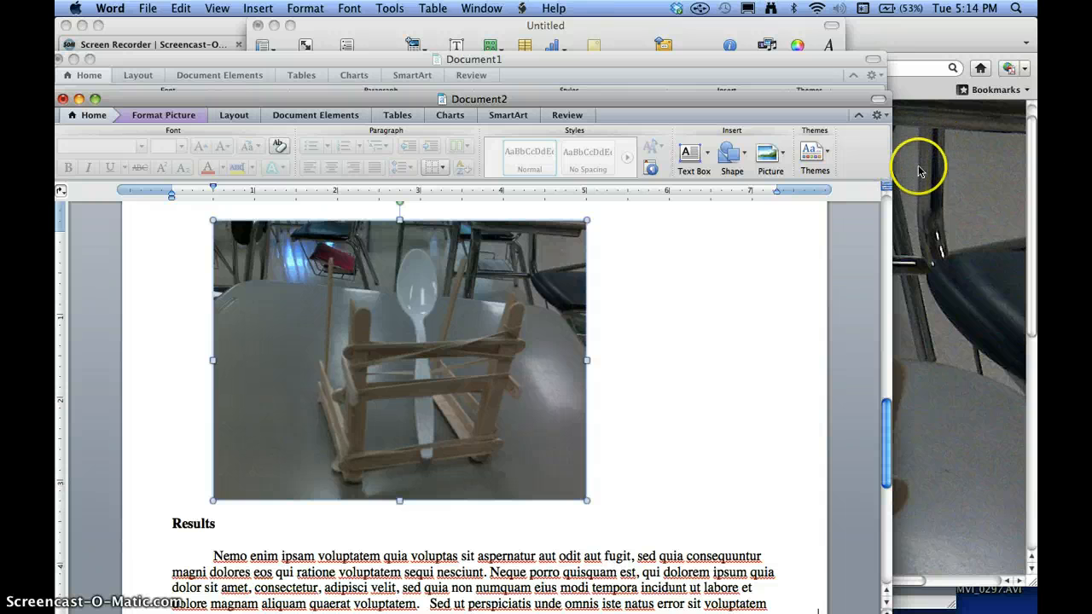
{"action": "left_click", "coordinate": [744, 155]}
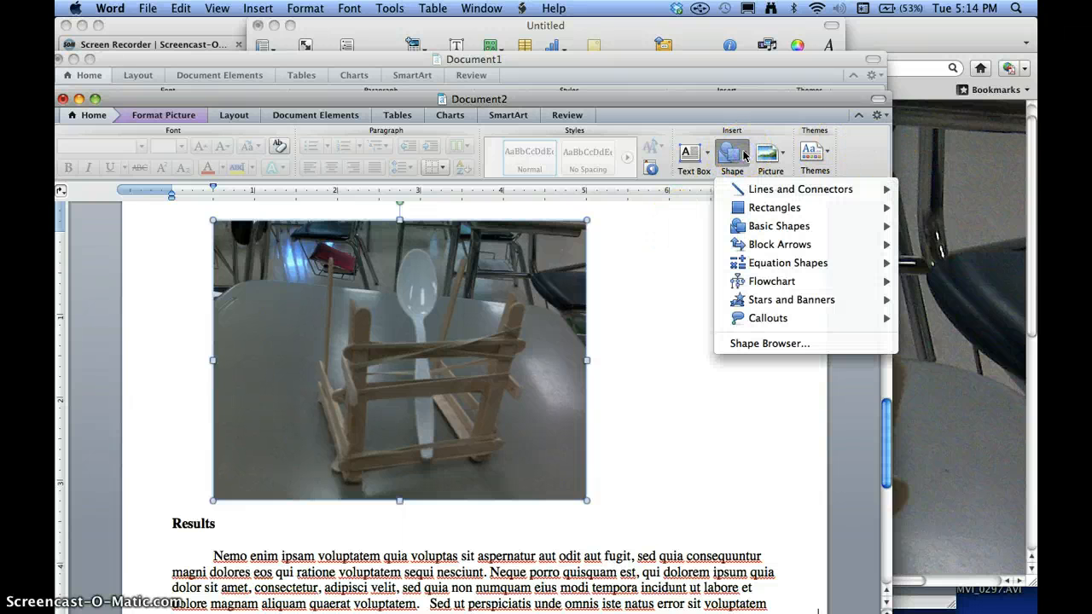
{"action": "mouse_move", "coordinate": [751, 196]}
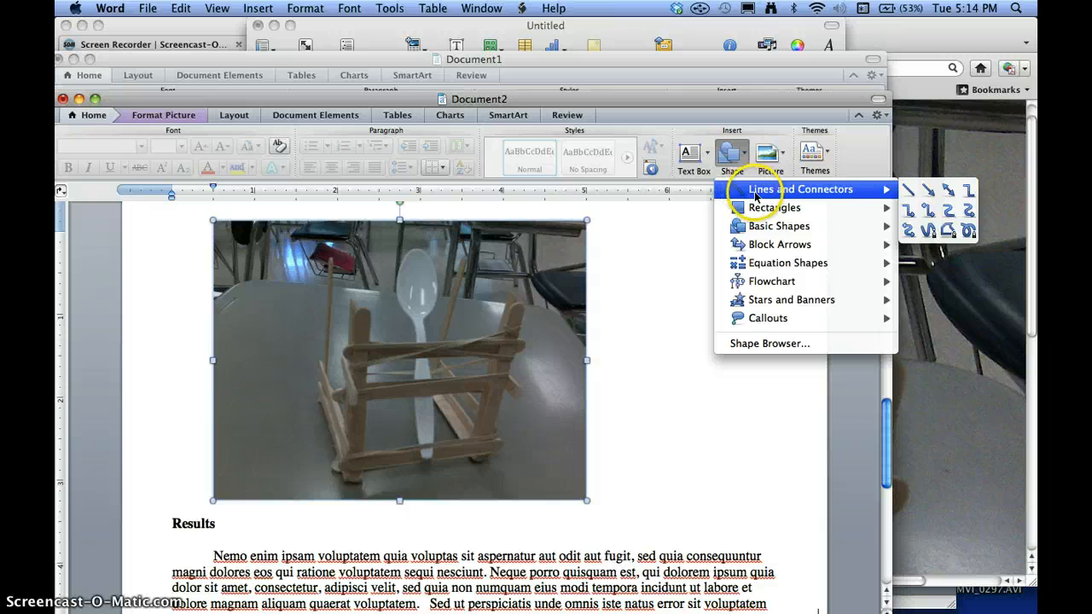
{"action": "left_click", "coordinate": [928, 191]}
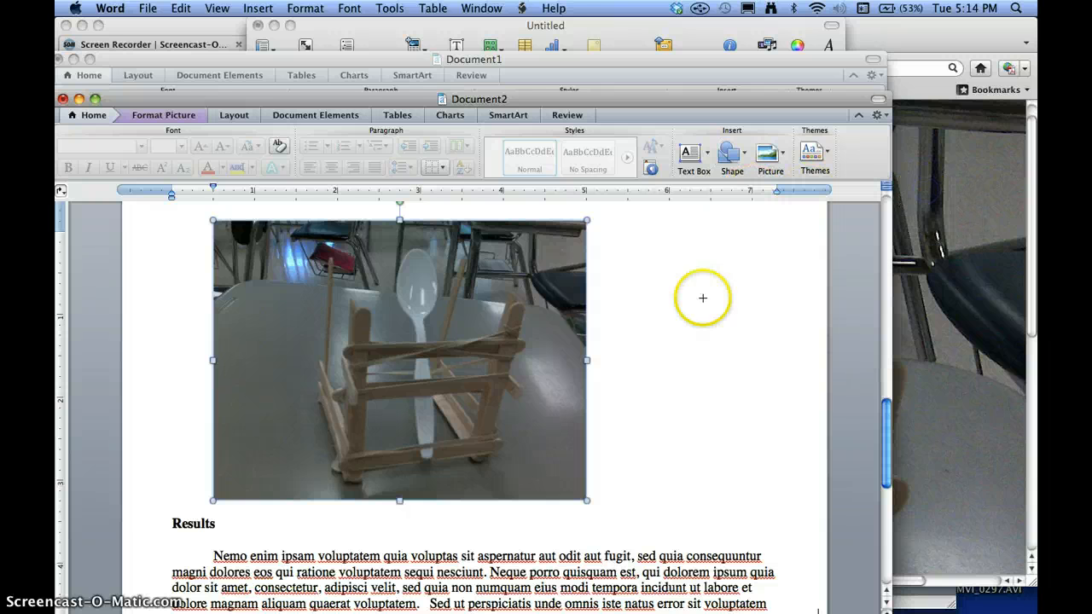
{"action": "left_click_drag", "start_coordinate": [435, 283], "coordinate": [670, 282]}
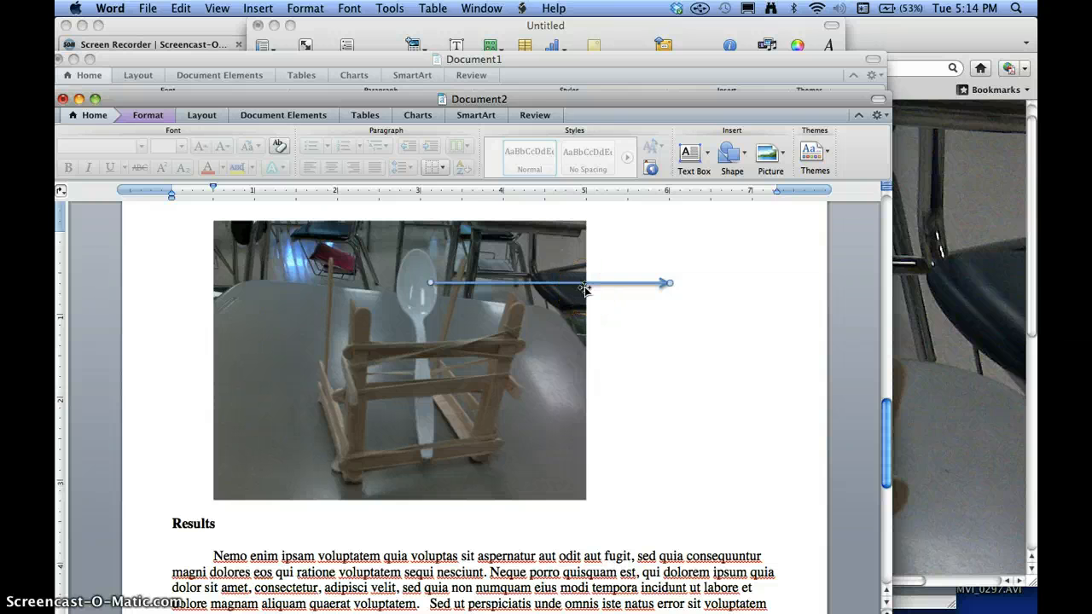
{"action": "key", "text": "Delete"}
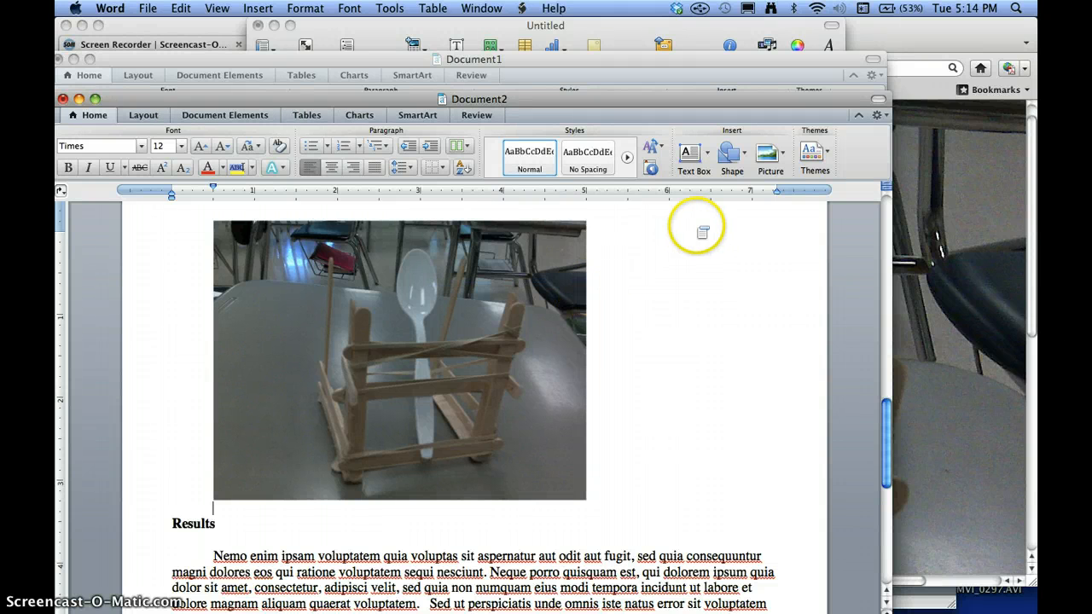
Step: Draw a horizontal straight arrow from the blank area right of the picture to the bowl of the spoon
{"action": "left_click", "coordinate": [731, 151]}
{"action": "mouse_move", "coordinate": [743, 192]}
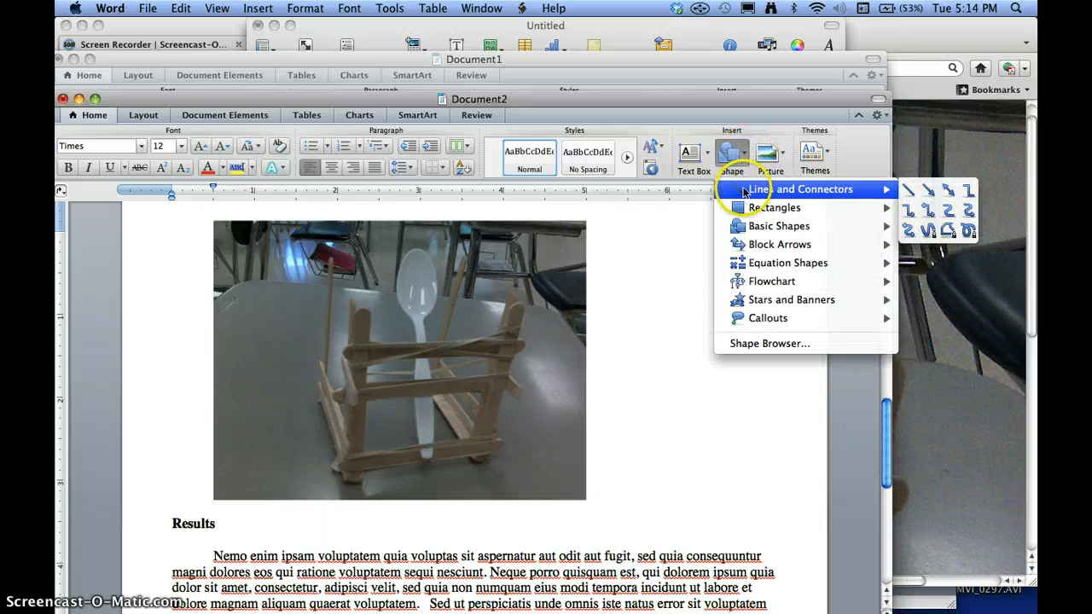
{"action": "left_click", "coordinate": [928, 191]}
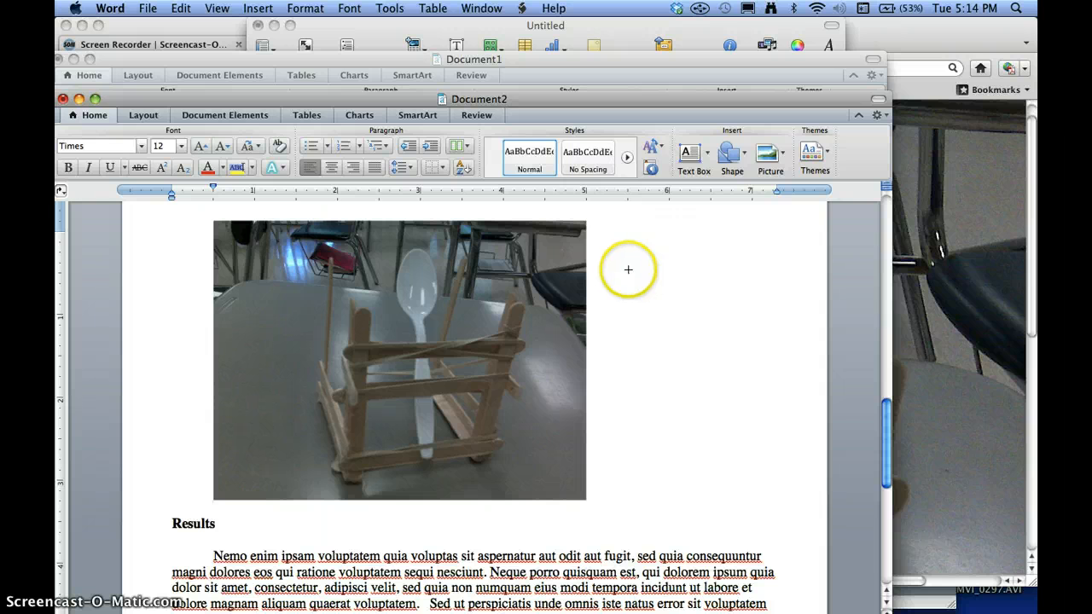
{"action": "left_click_drag", "start_coordinate": [620, 271], "coordinate": [422, 273]}
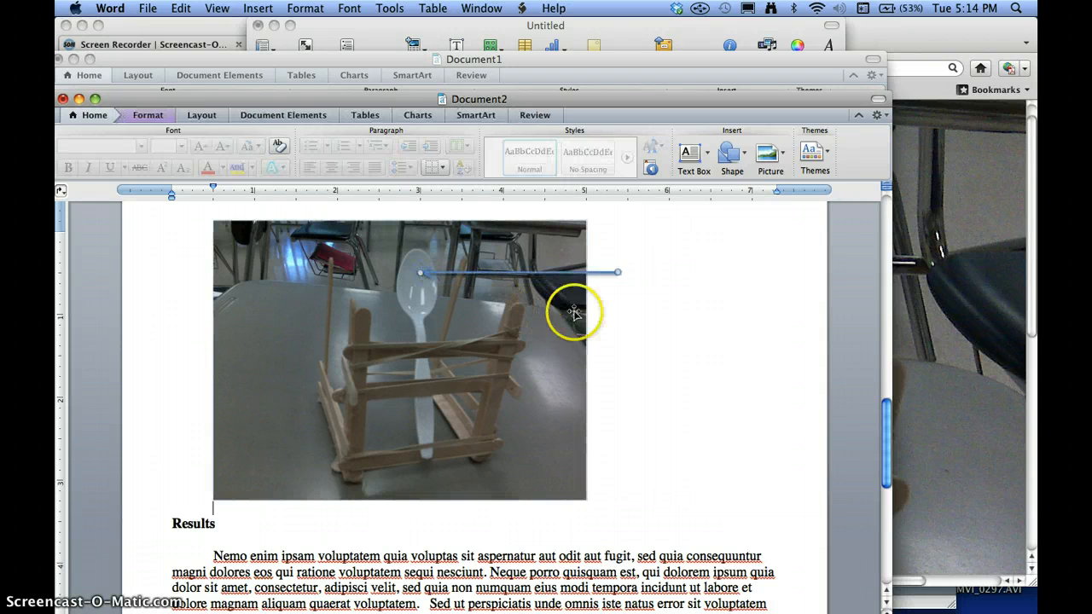
{"action": "left_click", "coordinate": [620, 321]}
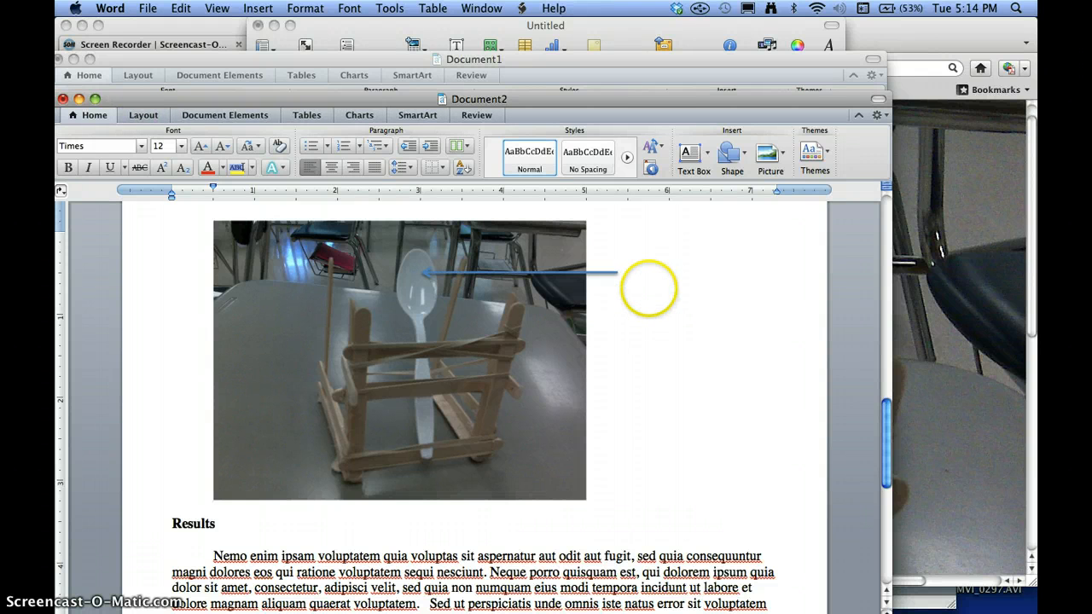
Step: Change the line color of the arrow pointing at the spoon to solid red
{"action": "right_click", "coordinate": [555, 274]}
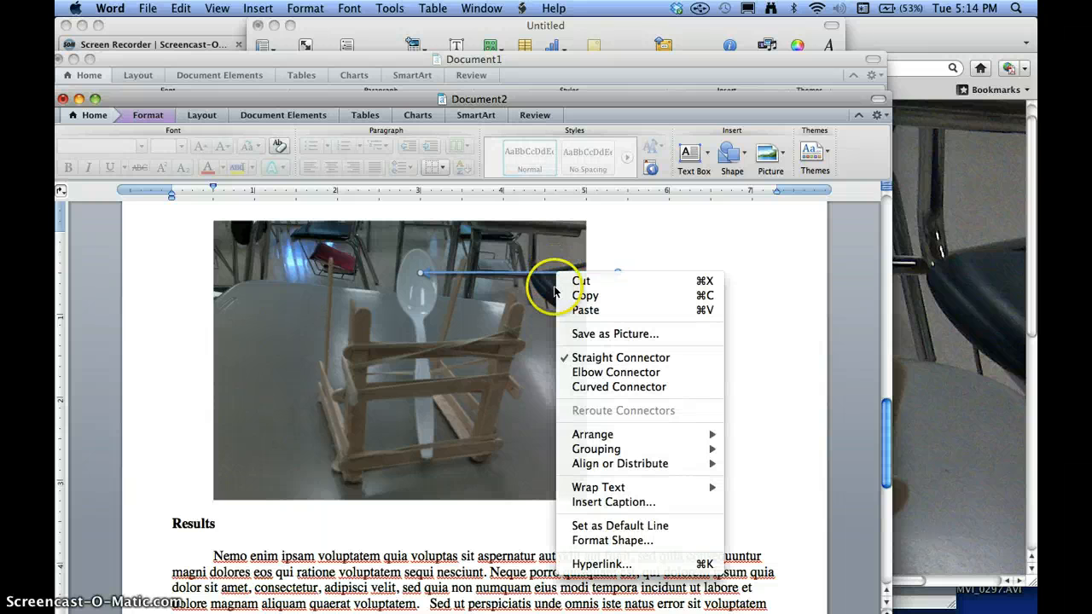
{"action": "left_click", "coordinate": [600, 541]}
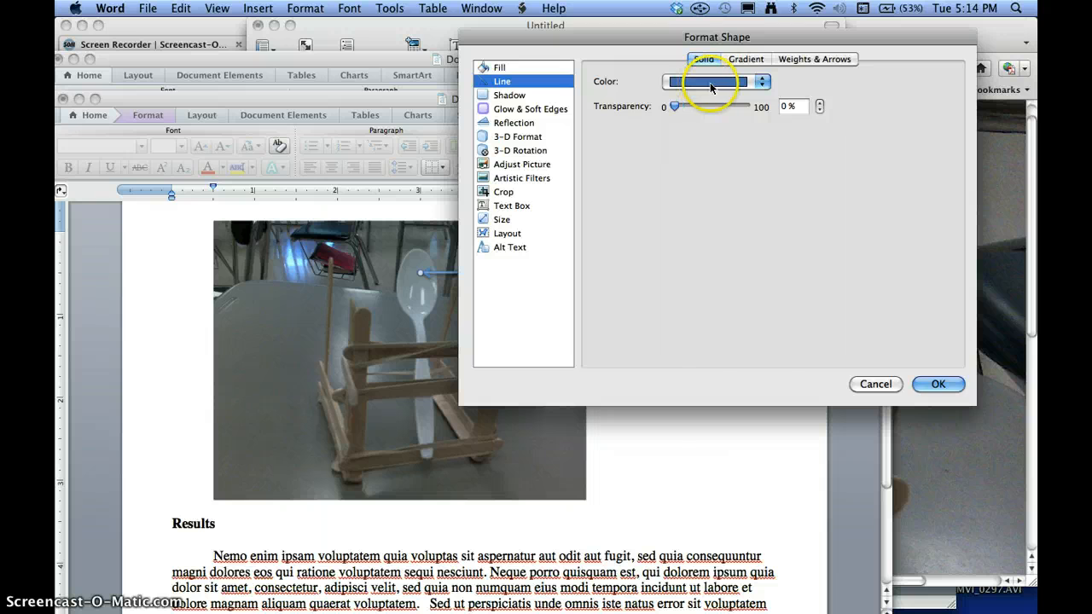
{"action": "left_click", "coordinate": [762, 81]}
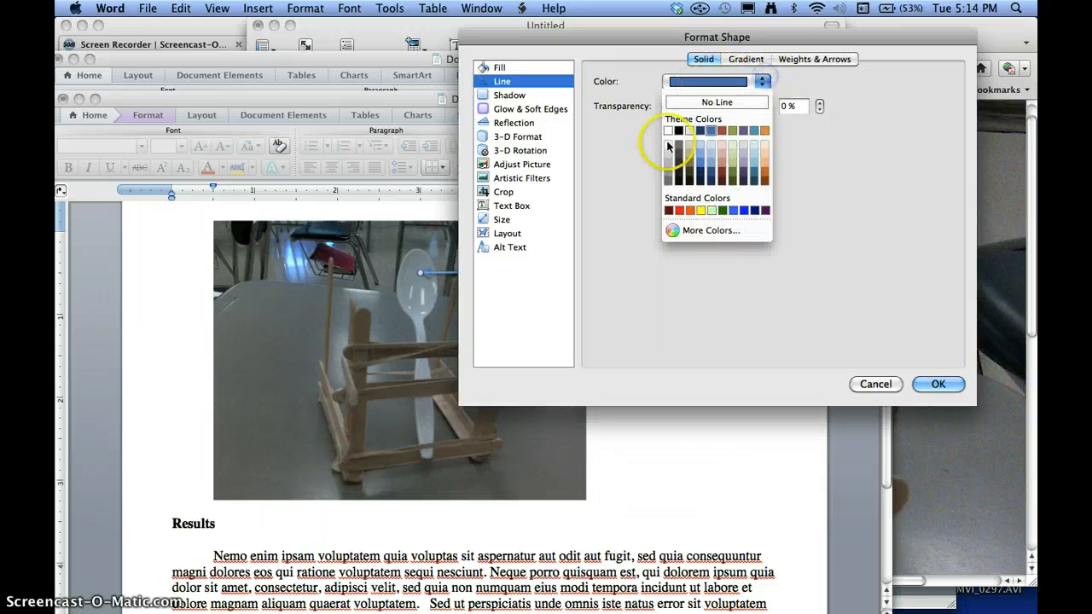
{"action": "left_click", "coordinate": [680, 210]}
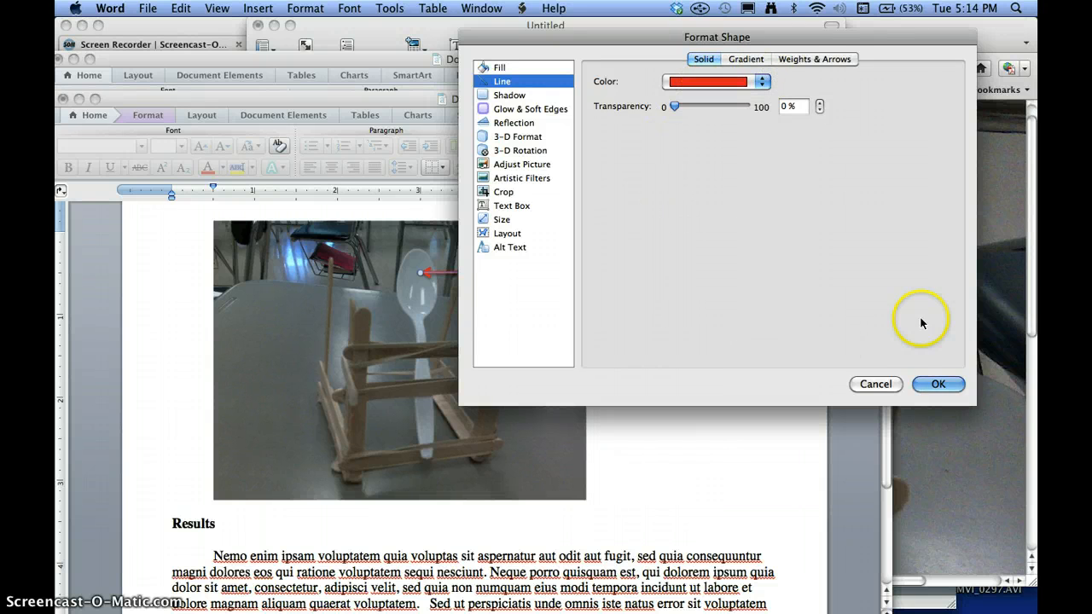
{"action": "left_click", "coordinate": [943, 384]}
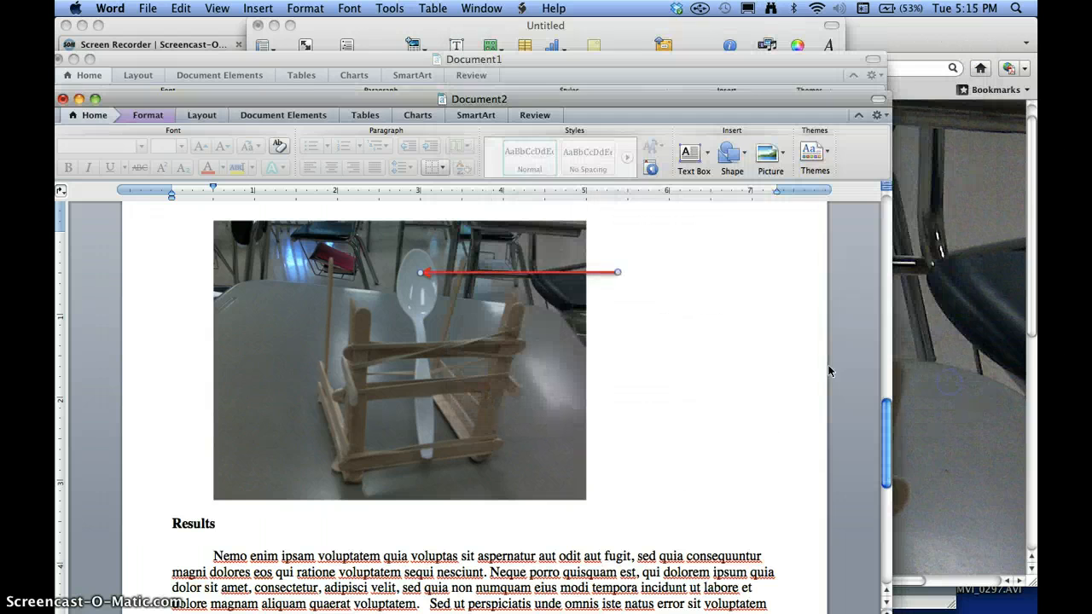
{"action": "left_click", "coordinate": [687, 329]}
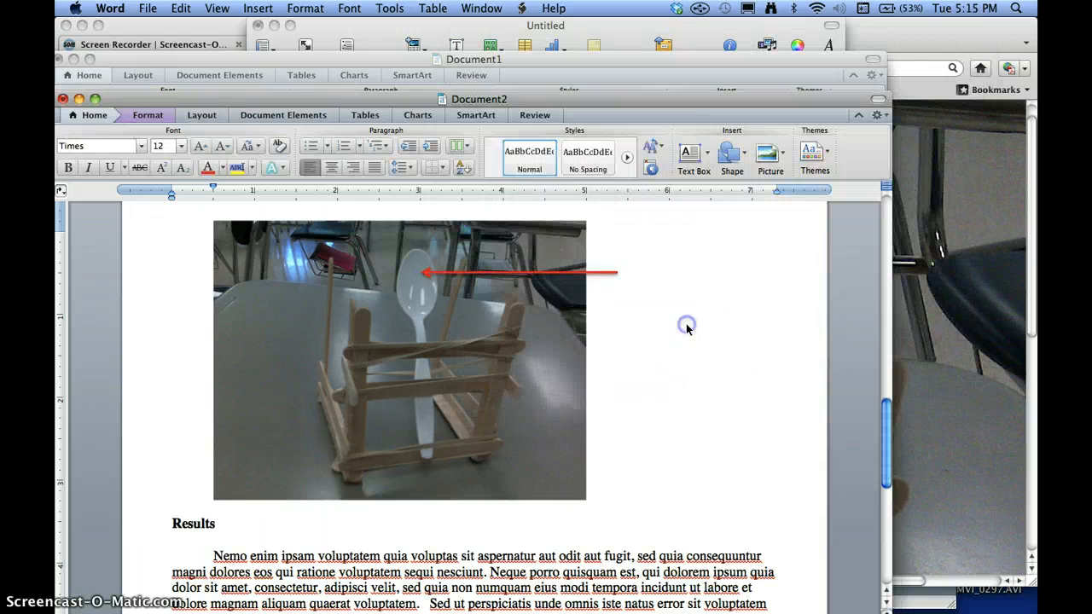
Step: Add a small horizontal text box reading "Spoon" to the right of the catapult picture
{"action": "left_click", "coordinate": [706, 154]}
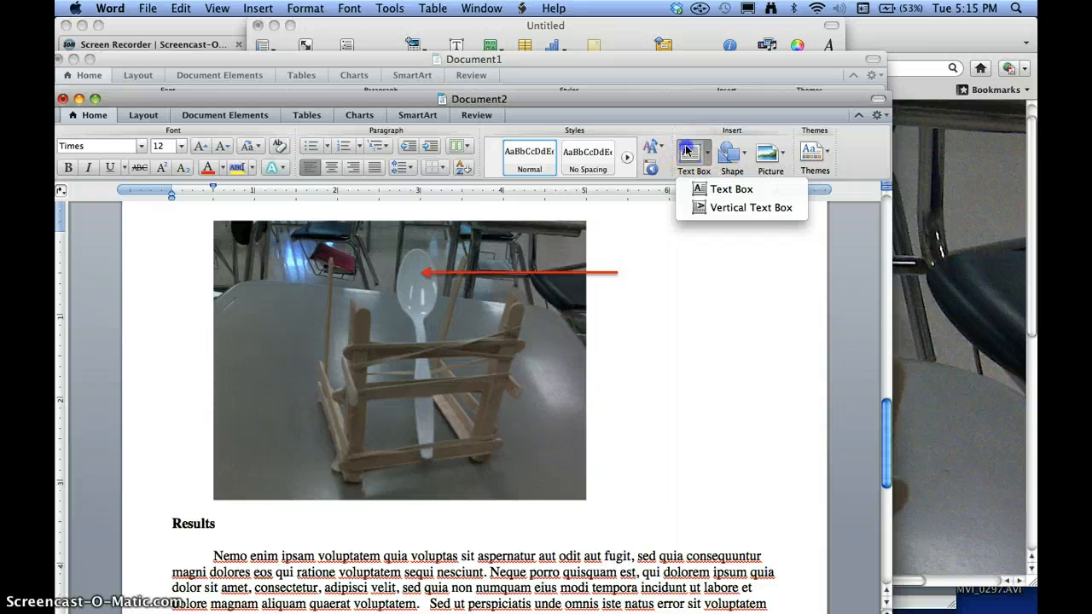
{"action": "left_click", "coordinate": [686, 151]}
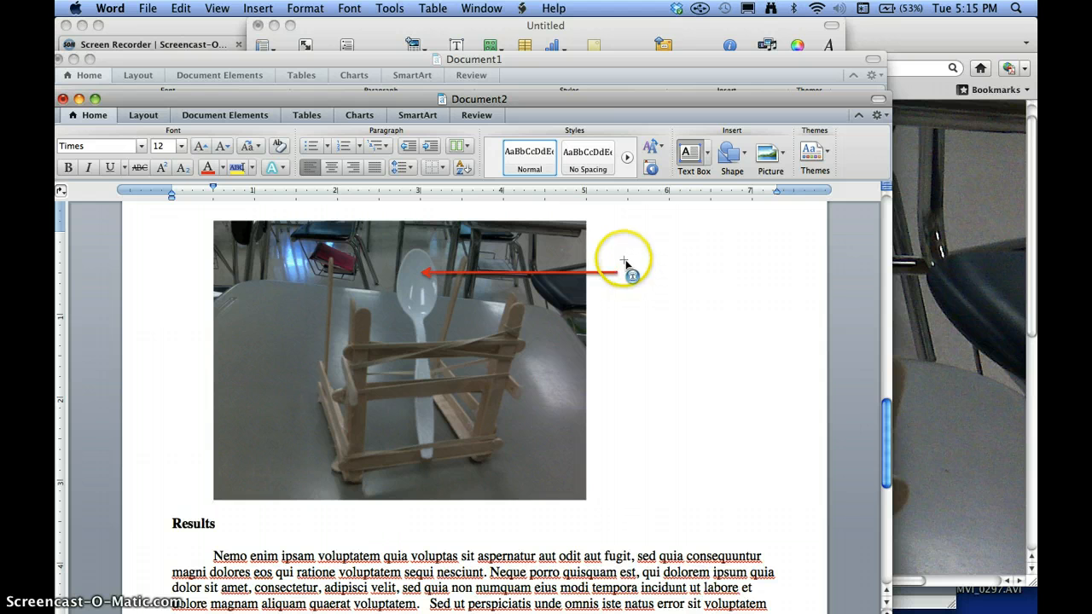
{"action": "left_click_drag", "start_coordinate": [626, 261], "coordinate": [717, 286]}
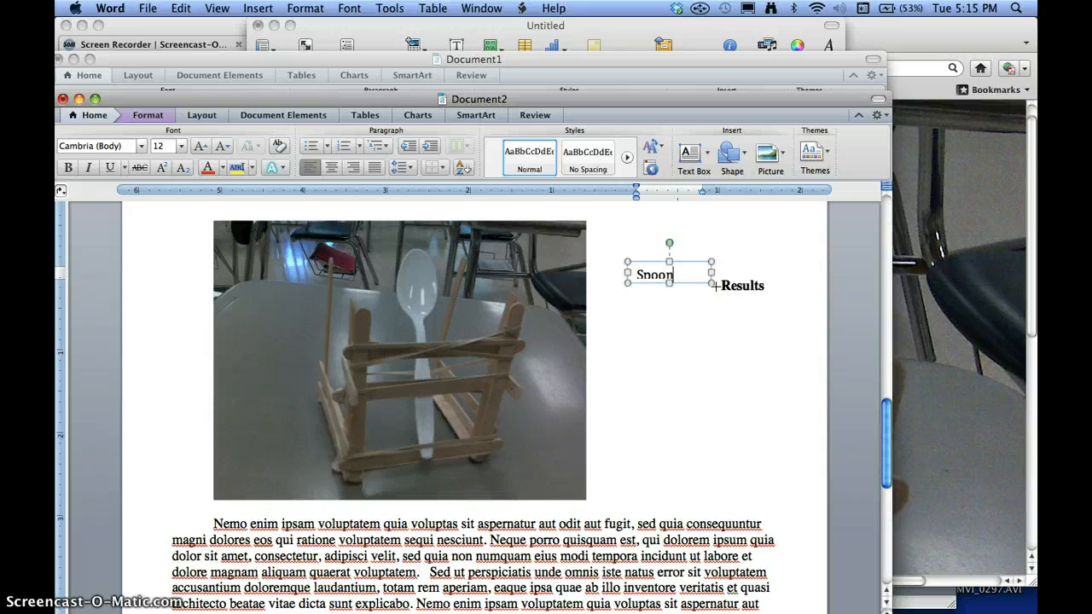
Step: Insert two line breaks before the Results heading to push it back below the catapult picture
{"action": "left_click", "coordinate": [703, 309]}
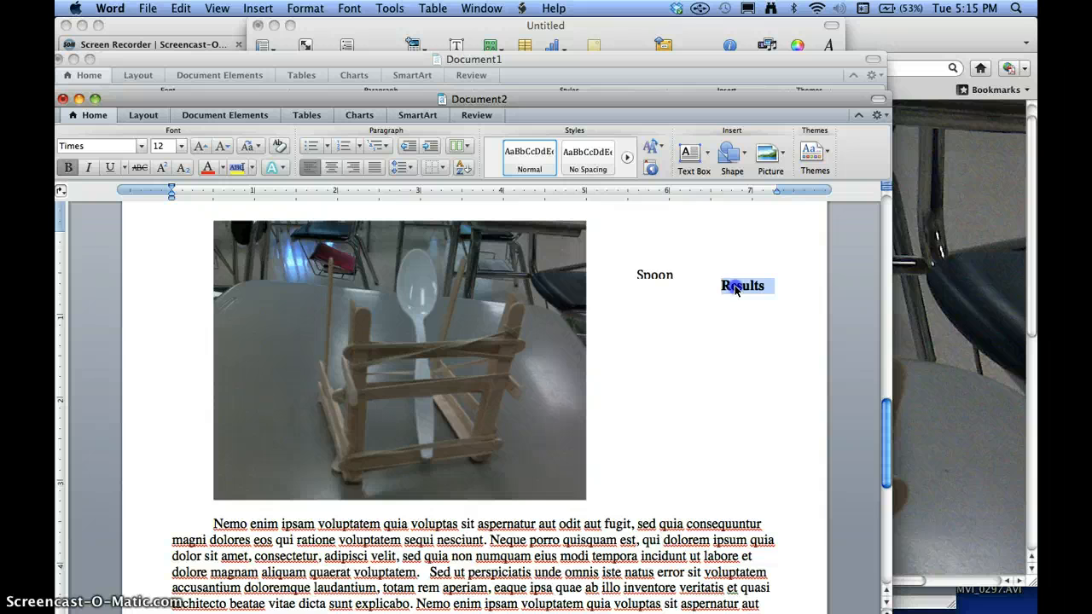
{"action": "key", "text": "Return"}
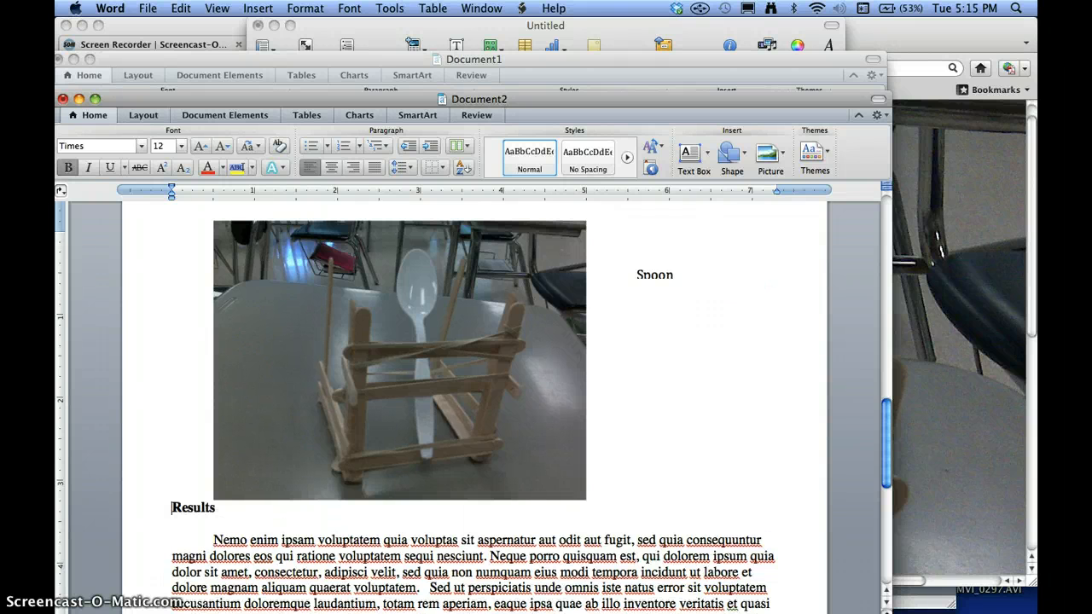
{"action": "key", "text": "Return"}
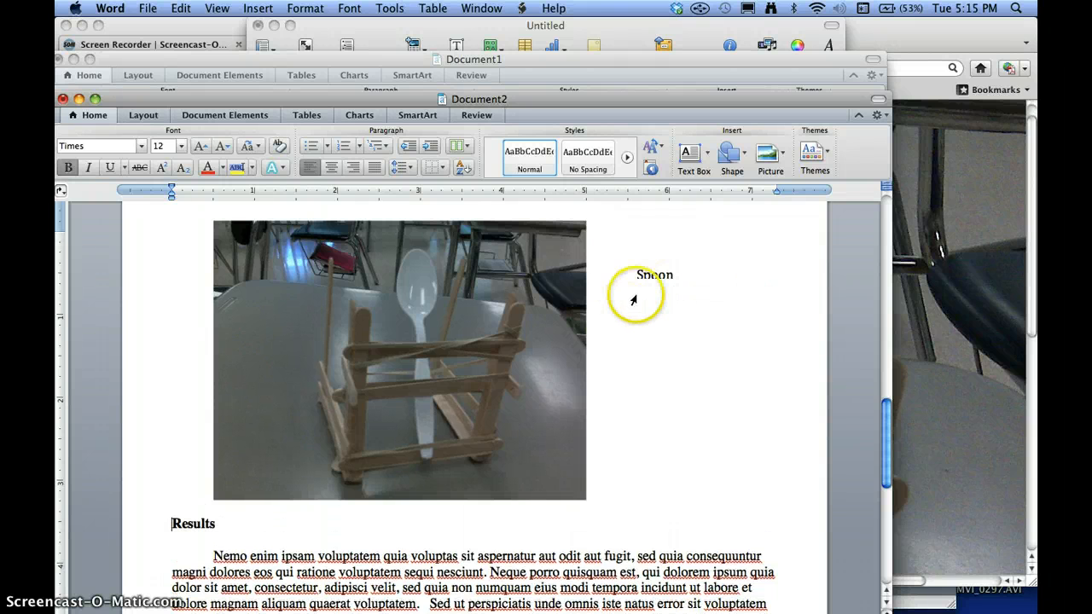
Step: Make the "Spoon" text box taller to fit its text and shift it slightly farther from the picture
{"action": "left_click", "coordinate": [657, 271]}
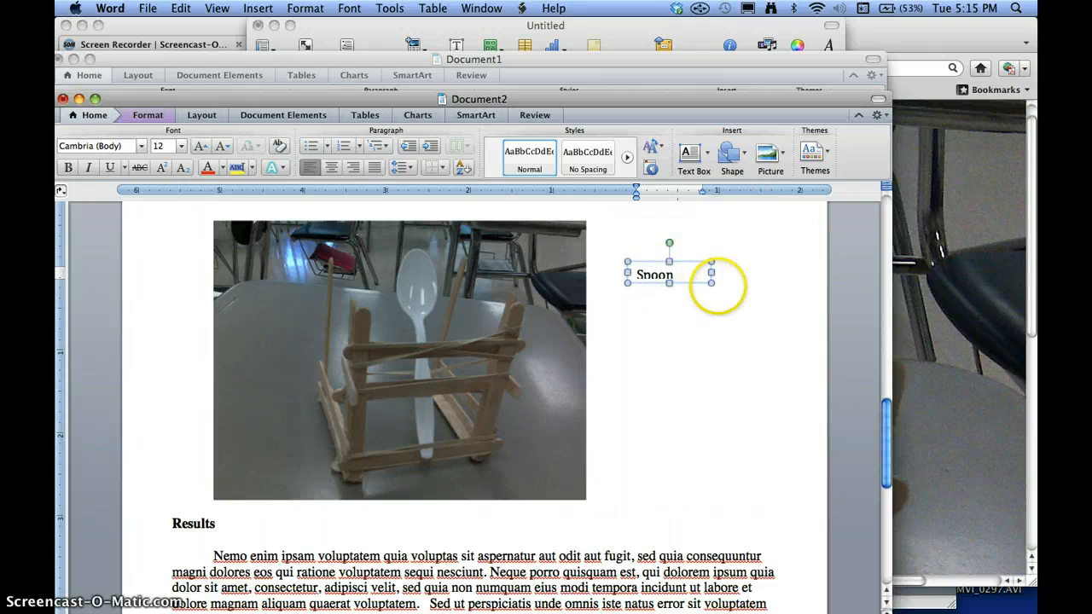
{"action": "left_click_drag", "start_coordinate": [712, 284], "coordinate": [689, 275]}
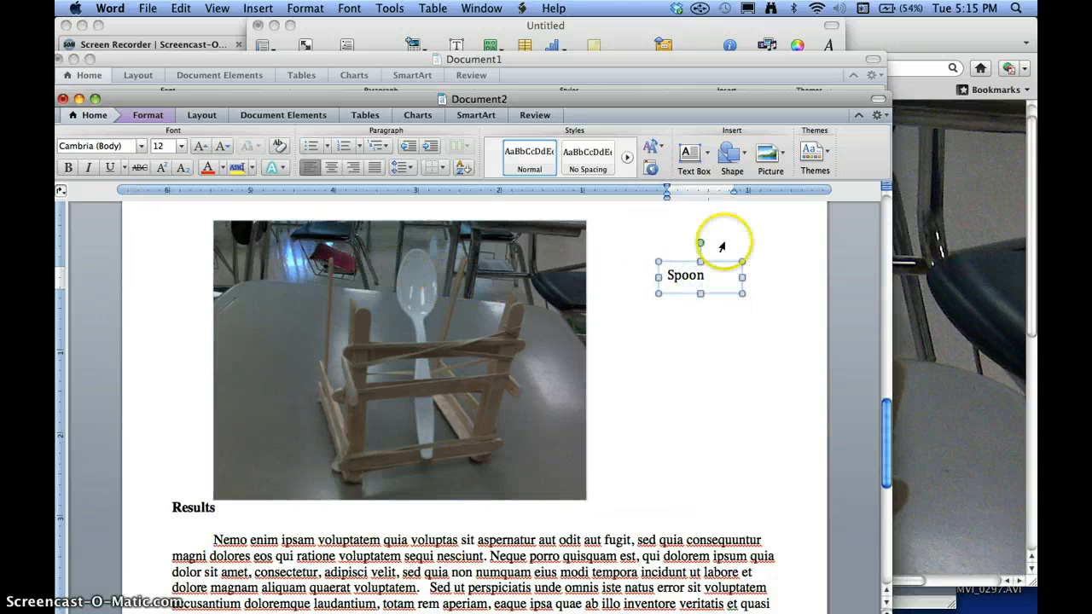
Step: Draw a horizontal straight arrow from the "Spoon" label to the bowl of the spoon in the picture
{"action": "left_click", "coordinate": [744, 155]}
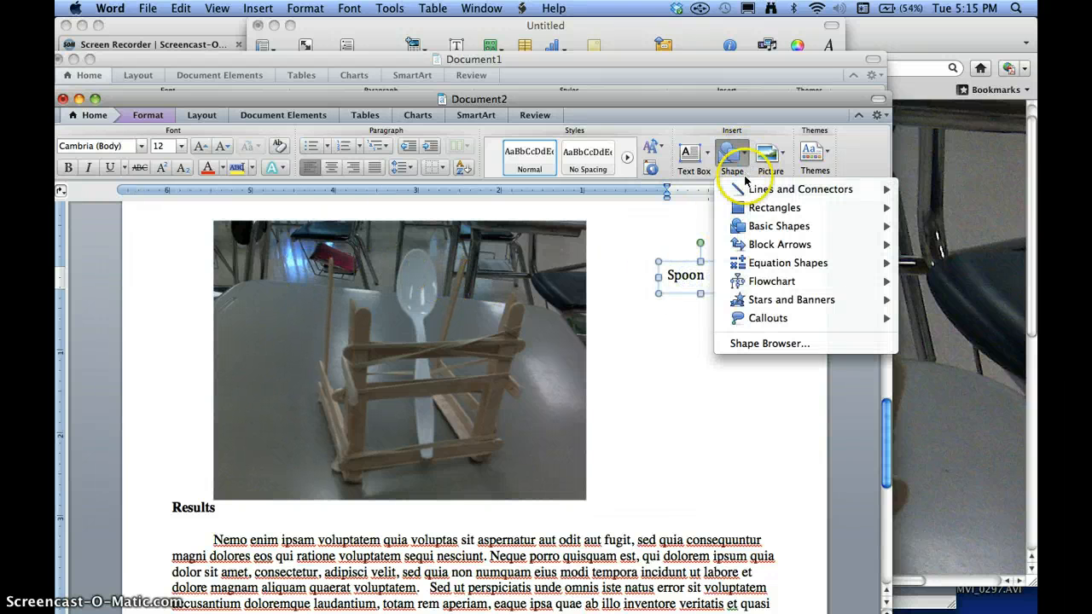
{"action": "left_click", "coordinate": [887, 189]}
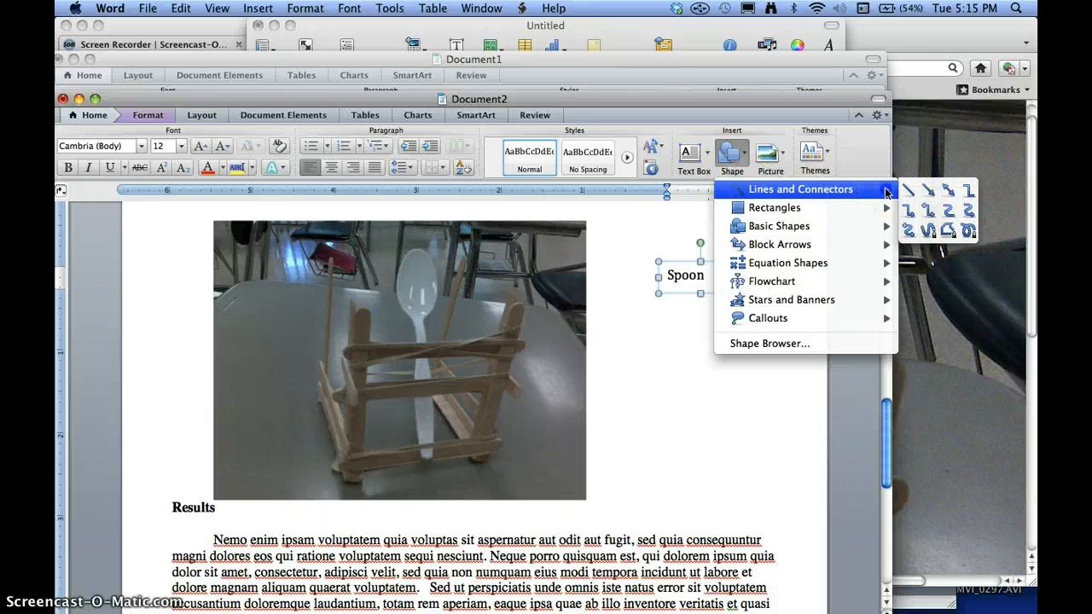
{"action": "left_click", "coordinate": [925, 191]}
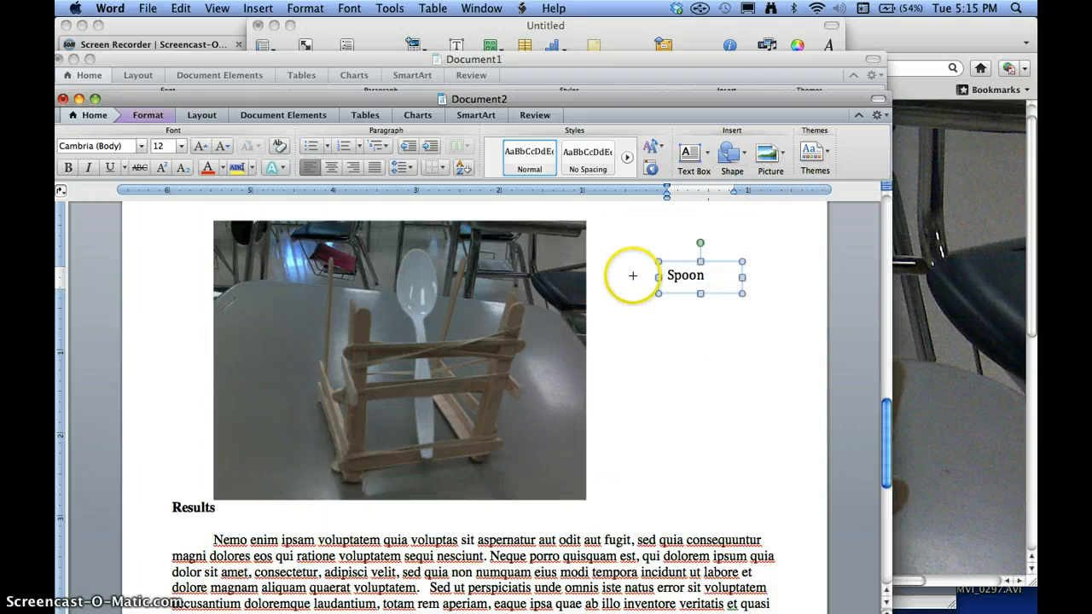
{"action": "left_click_drag", "start_coordinate": [649, 282], "coordinate": [420, 283]}
{"action": "left_click", "coordinate": [680, 277]}
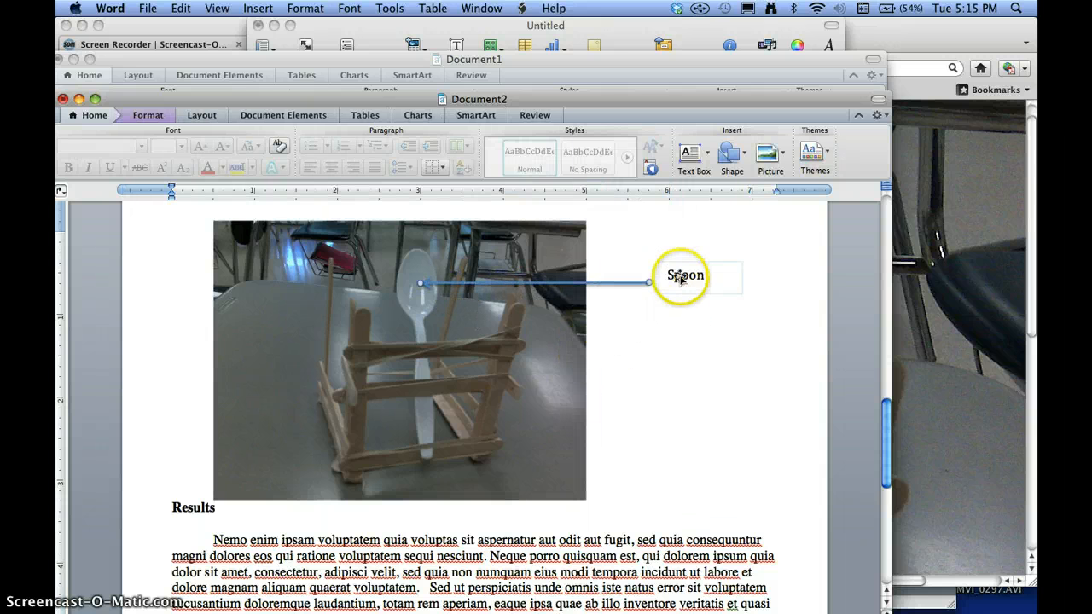
Step: Shift the "Spoon" label together with its arrow slightly down and closer to the catapult picture
{"action": "left_click_drag", "start_coordinate": [680, 277], "coordinate": [674, 285]}
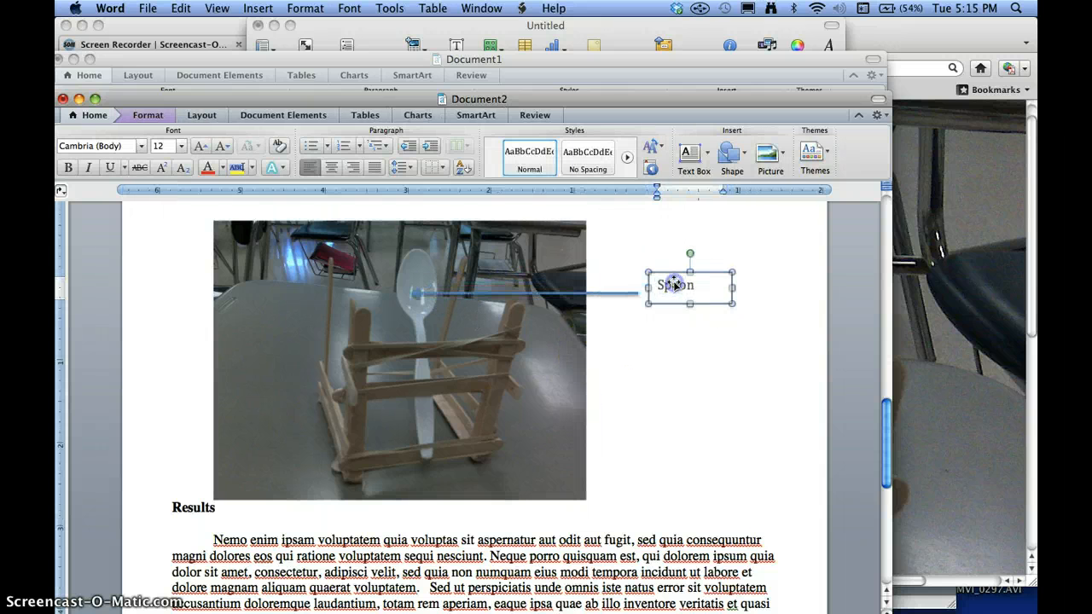
{"action": "left_click", "coordinate": [692, 327]}
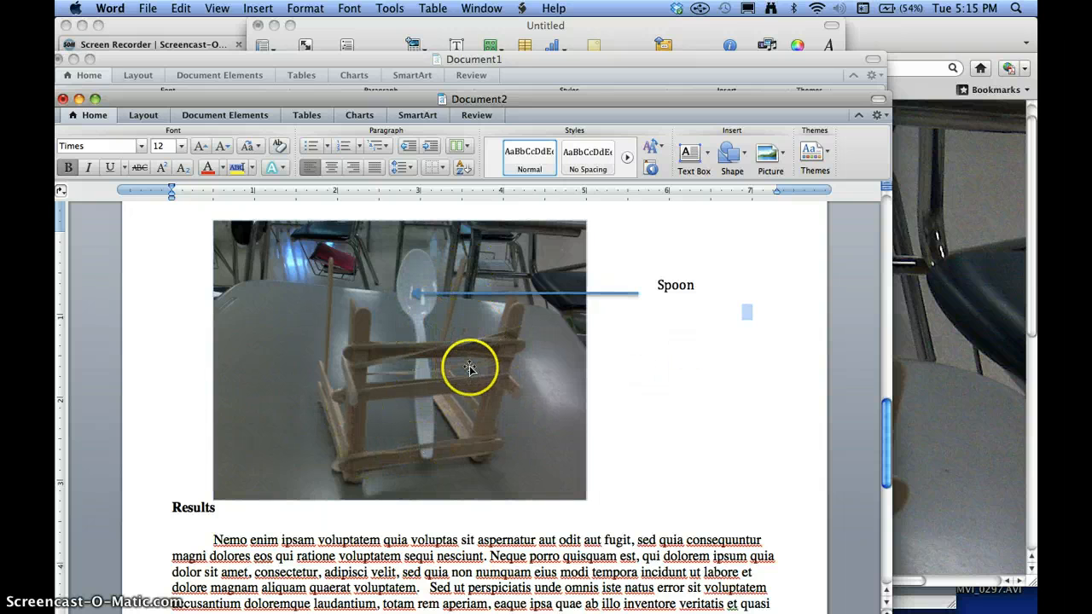
Step: Switch to the Pages report and add a horizontal arrow pointing to the bottom of the spoon in the catapult picture
{"action": "left_click", "coordinate": [576, 24]}
{"action": "scroll", "coordinate": [486, 298], "scroll_direction": "down", "scroll_amount": 5}
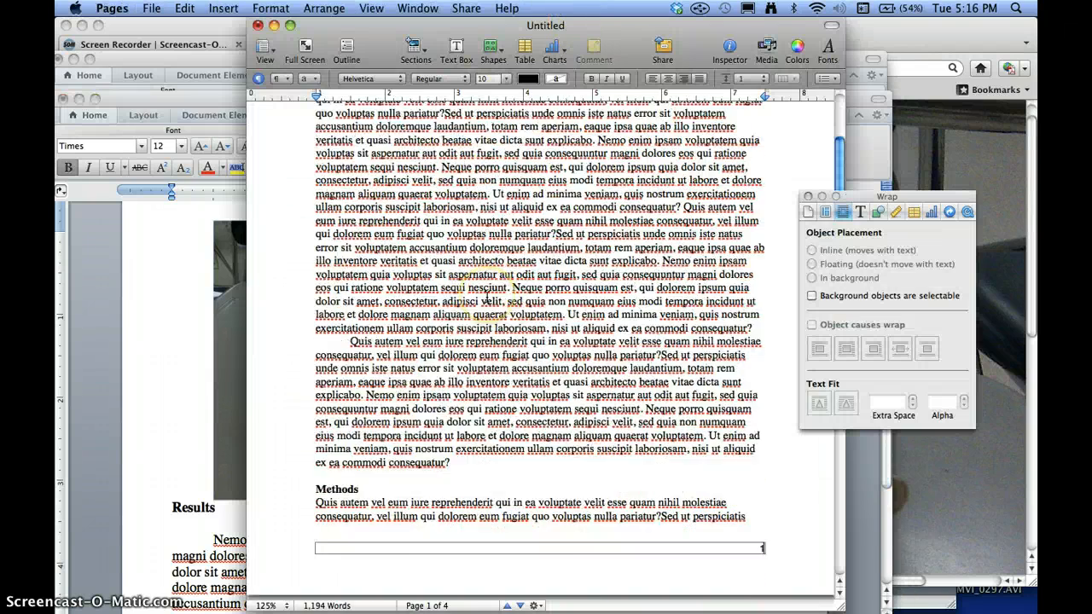
{"action": "scroll", "coordinate": [485, 298], "scroll_direction": "down", "scroll_amount": 10}
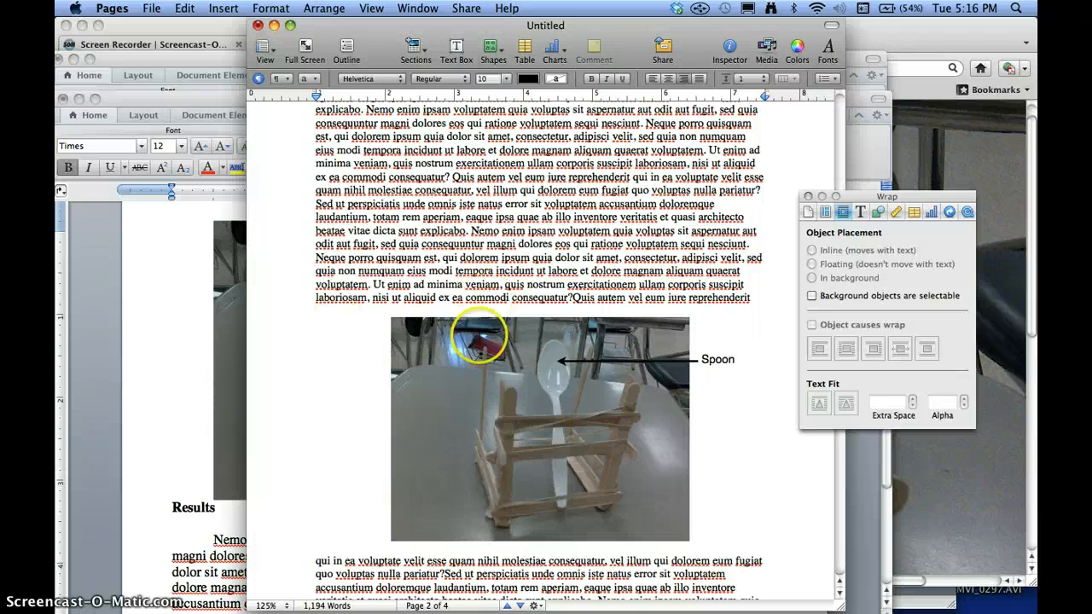
{"action": "left_click", "coordinate": [542, 365]}
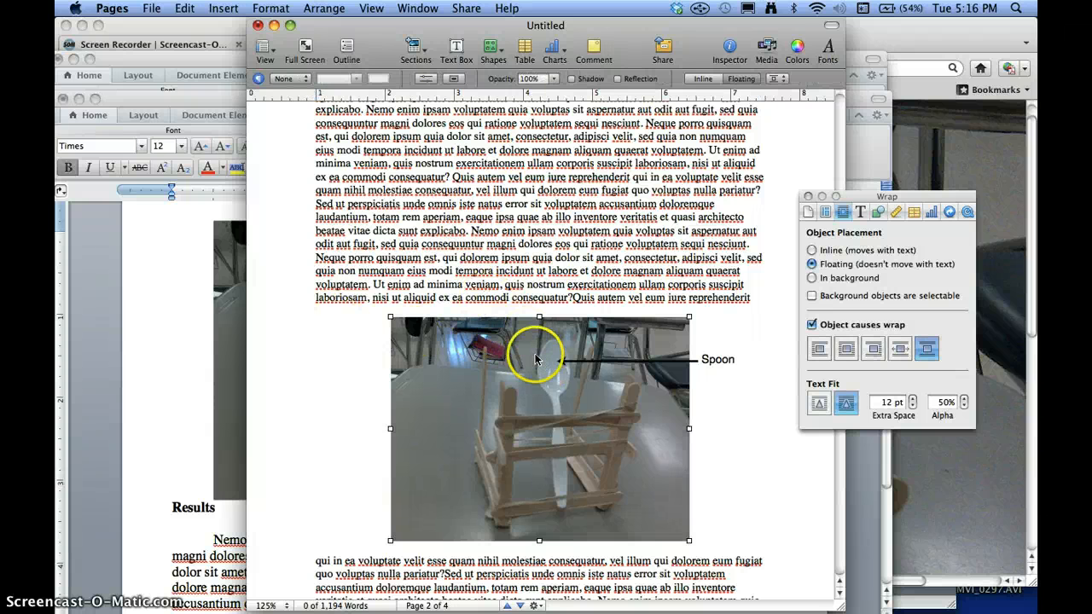
{"action": "left_click", "coordinate": [223, 8]}
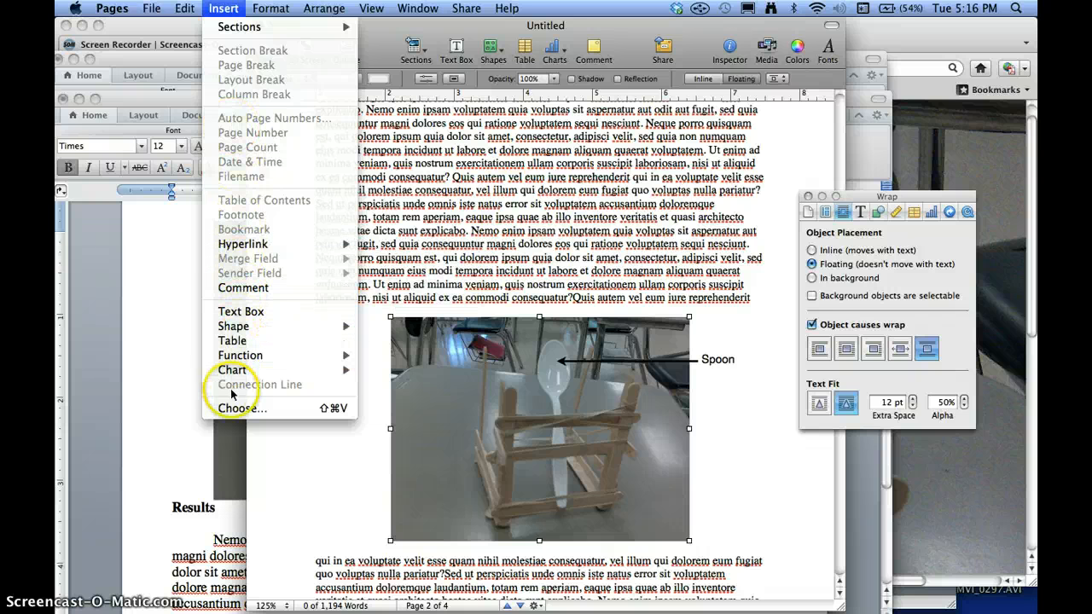
{"action": "left_click", "coordinate": [750, 328]}
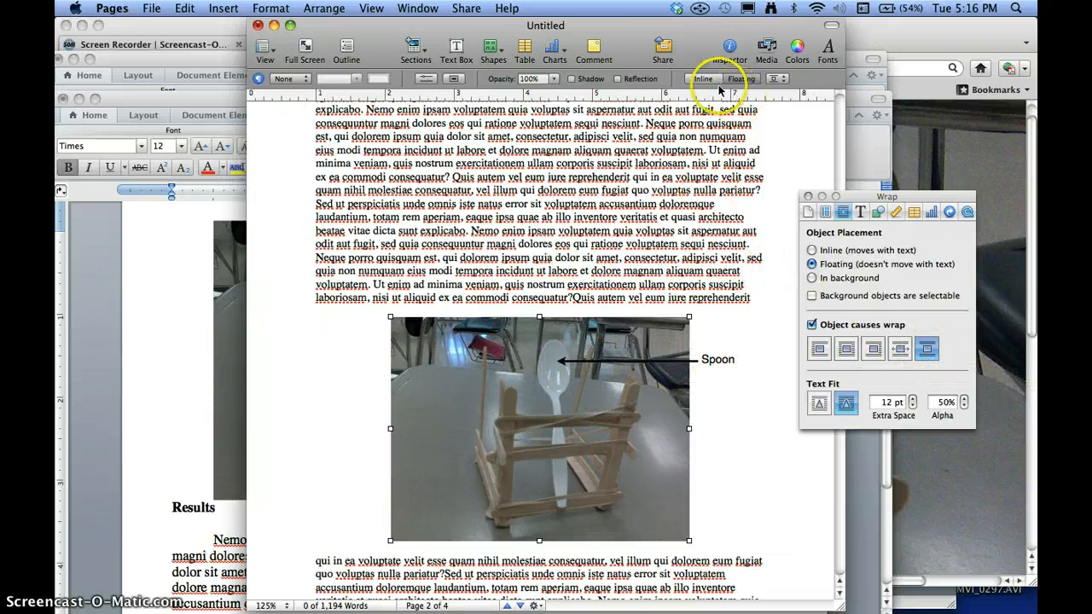
{"action": "left_click", "coordinate": [495, 50]}
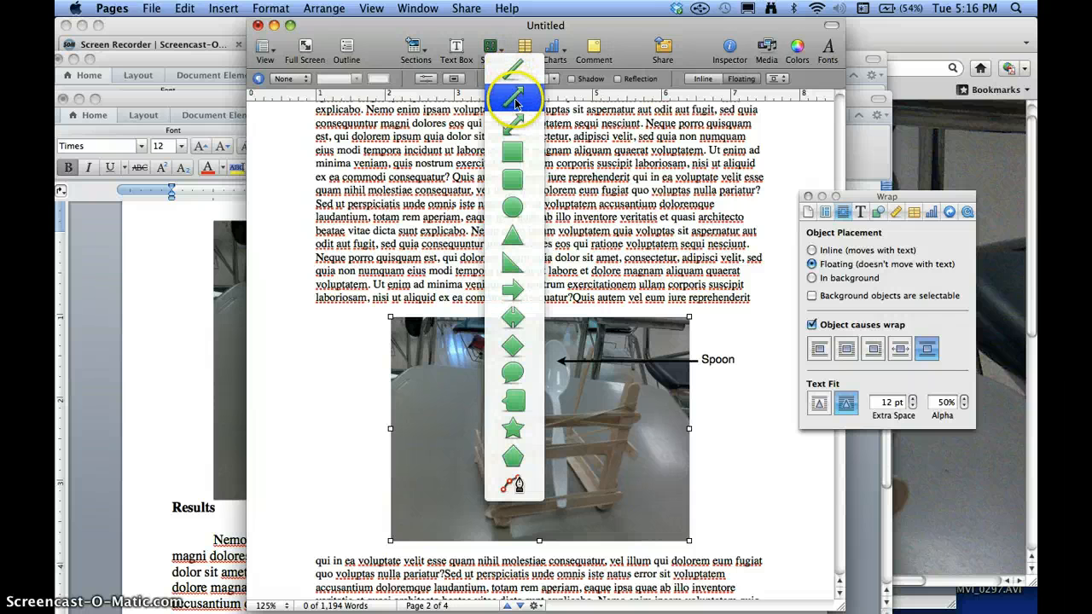
{"action": "left_click", "coordinate": [511, 77]}
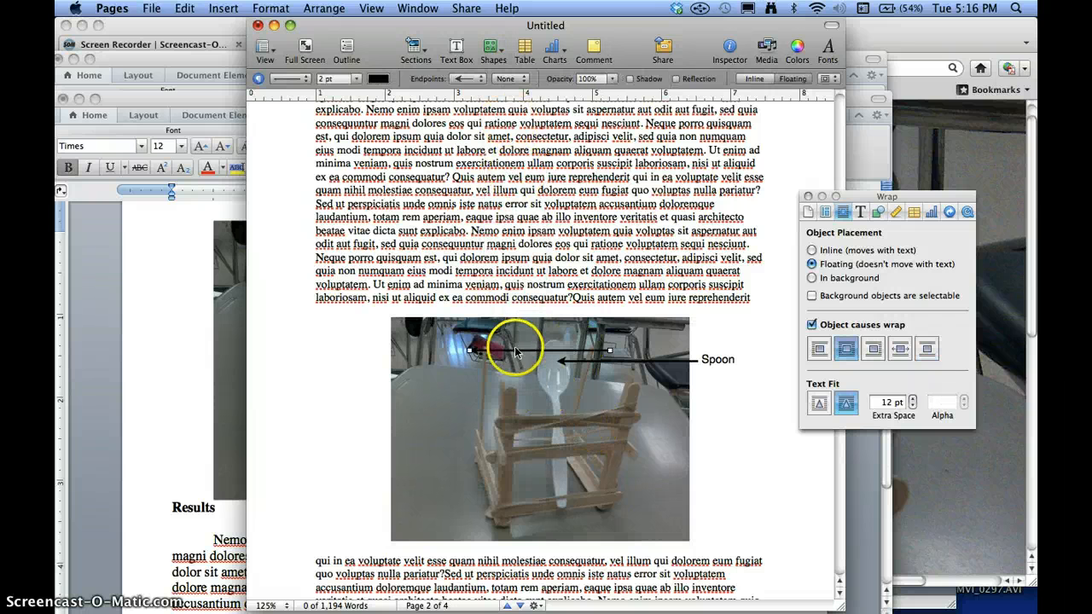
{"action": "left_click_drag", "start_coordinate": [512, 349], "coordinate": [613, 510]}
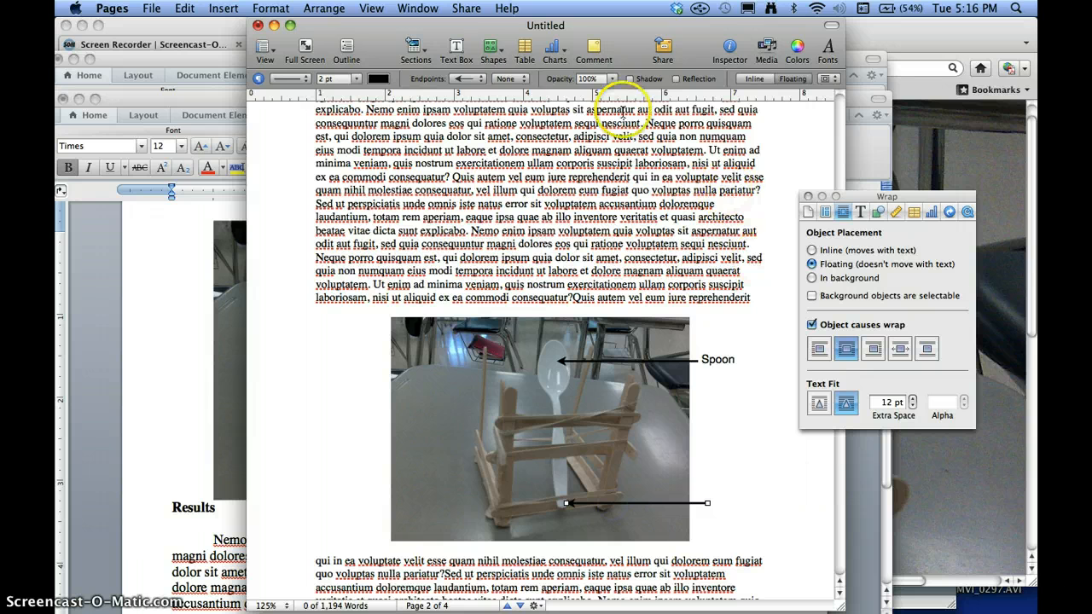
Step: Add a floating text box reading "Bottom of spoon" to the page with the catapult picture
{"action": "left_click", "coordinate": [457, 47]}
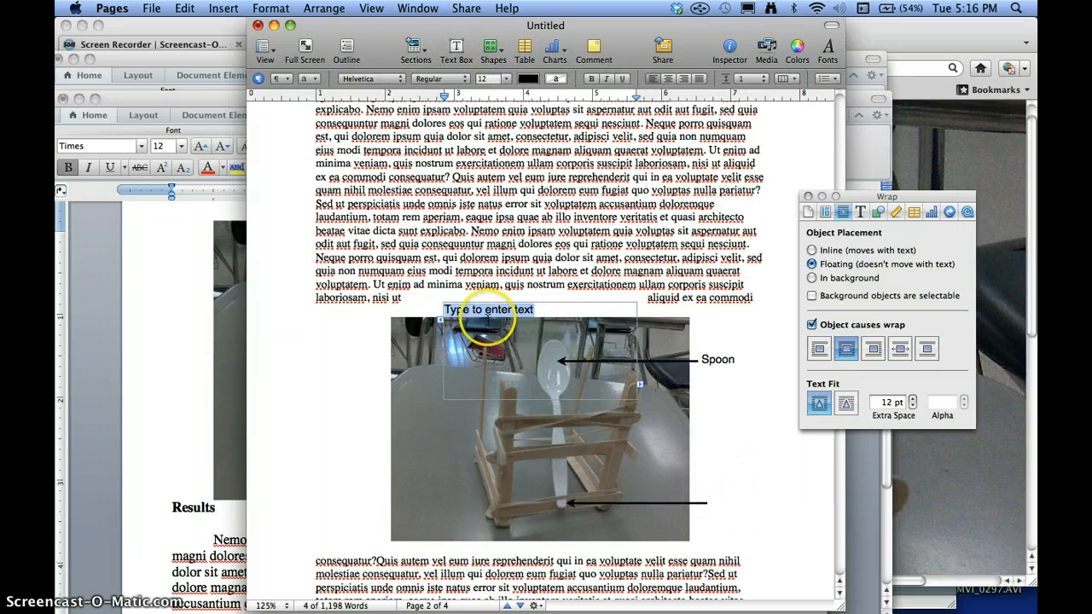
{"action": "type", "text": "Bottom of spoon"}
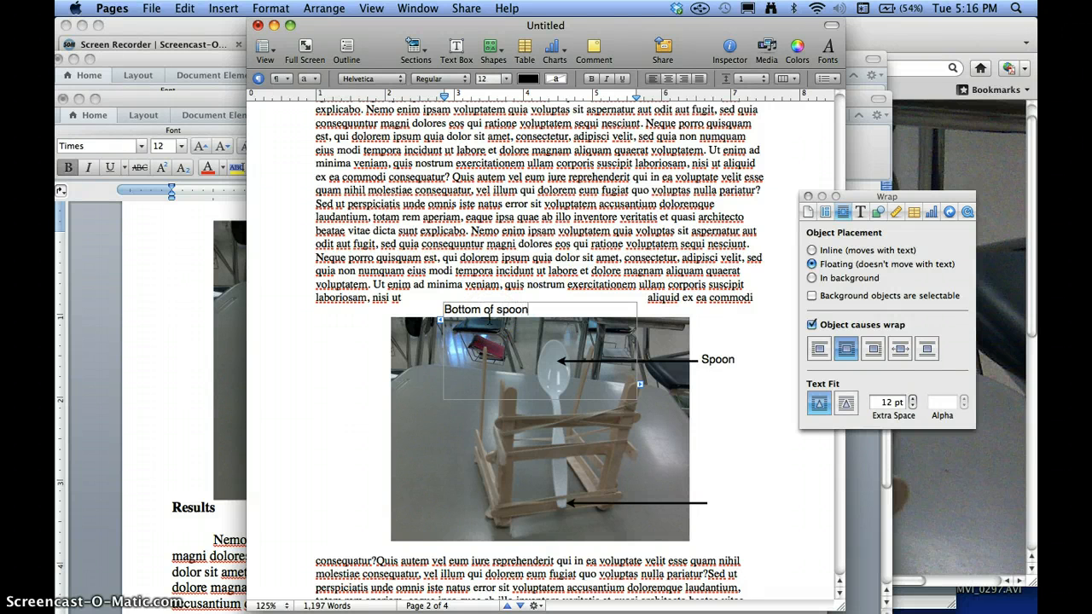
{"action": "left_click", "coordinate": [414, 306]}
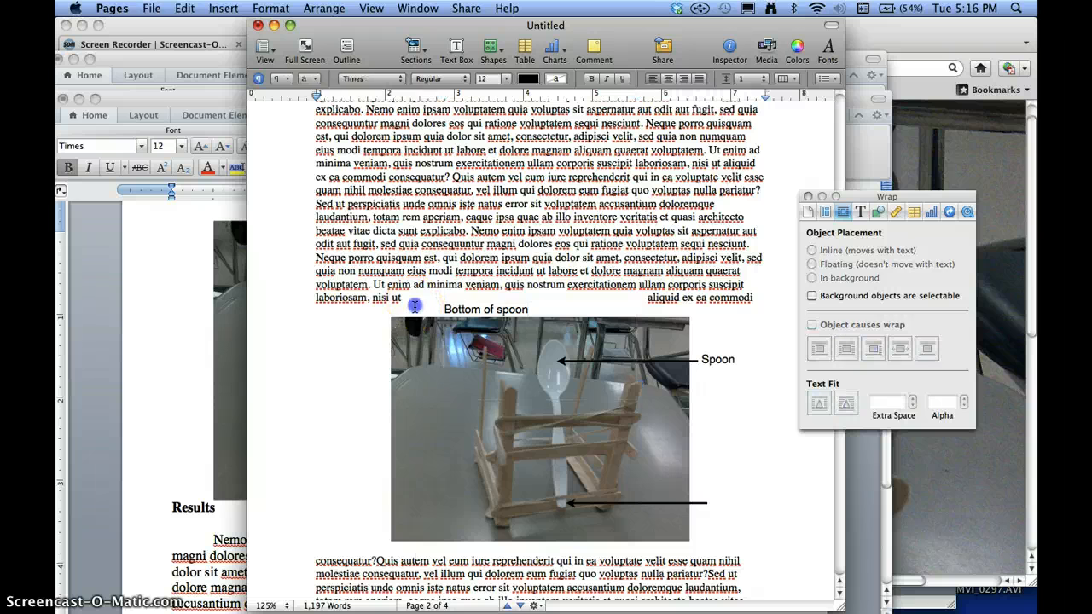
Step: Shrink the "Bottom of spoon" text box to fit its text and place it at the tail of the lower arrow
{"action": "left_click_drag", "start_coordinate": [459, 314], "coordinate": [313, 350]}
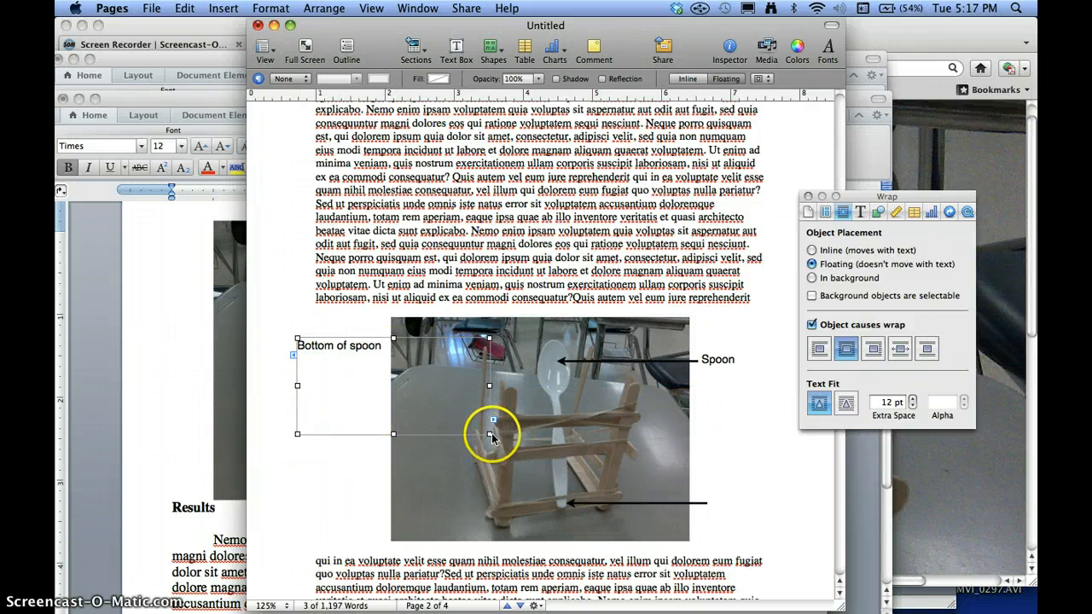
{"action": "left_click_drag", "start_coordinate": [491, 433], "coordinate": [755, 503]}
{"action": "left_click", "coordinate": [339, 345]}
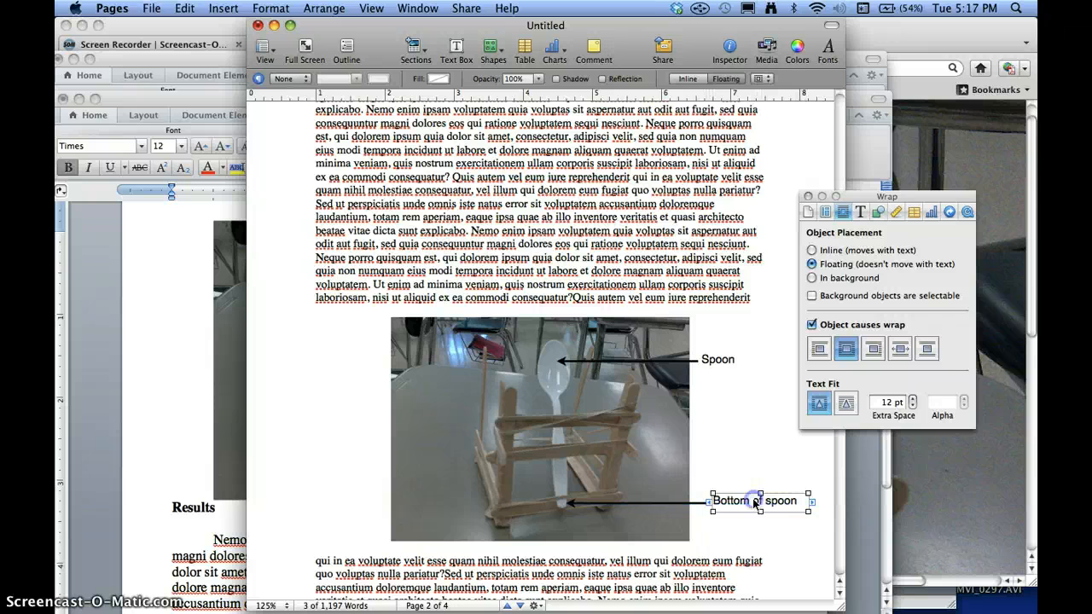
{"action": "left_click", "coordinate": [753, 524]}
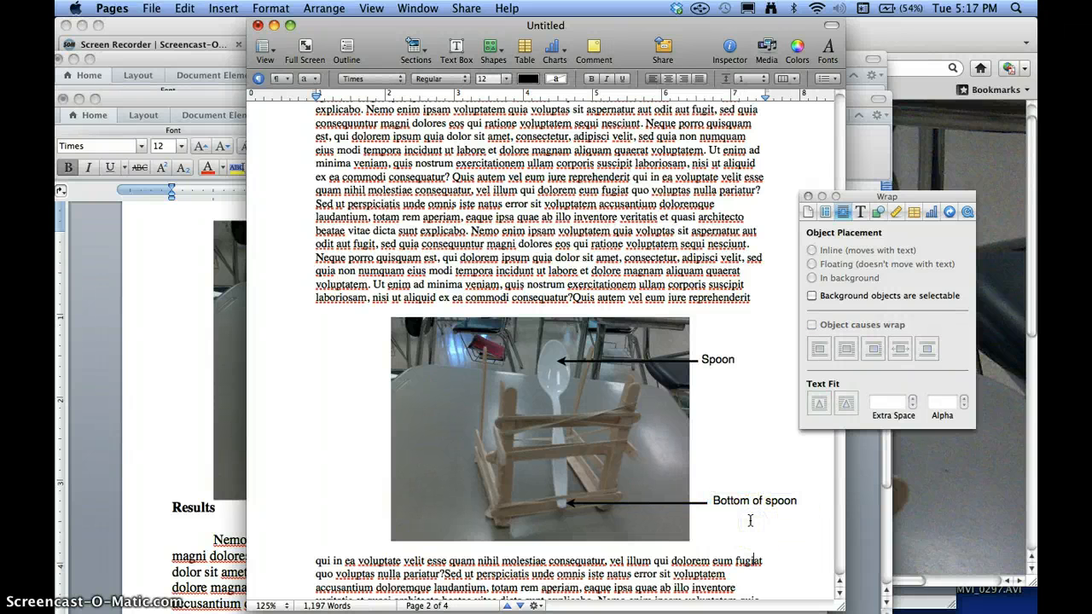
{"action": "left_click", "coordinate": [700, 376]}
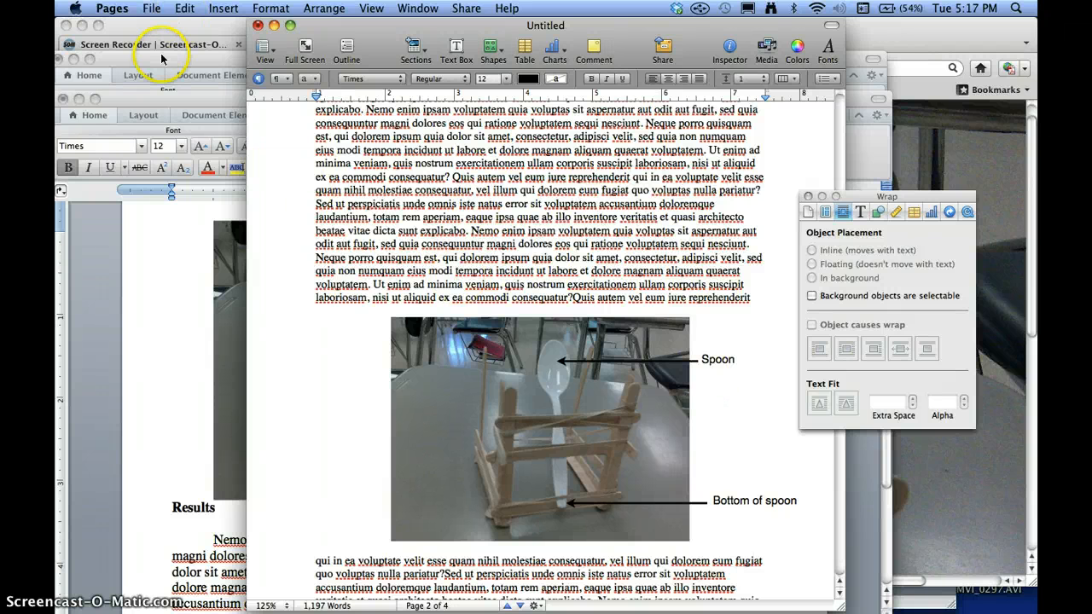
Step: Switch to Word and review the numbered topic list in Document1
{"action": "key", "text": "super+Tab"}
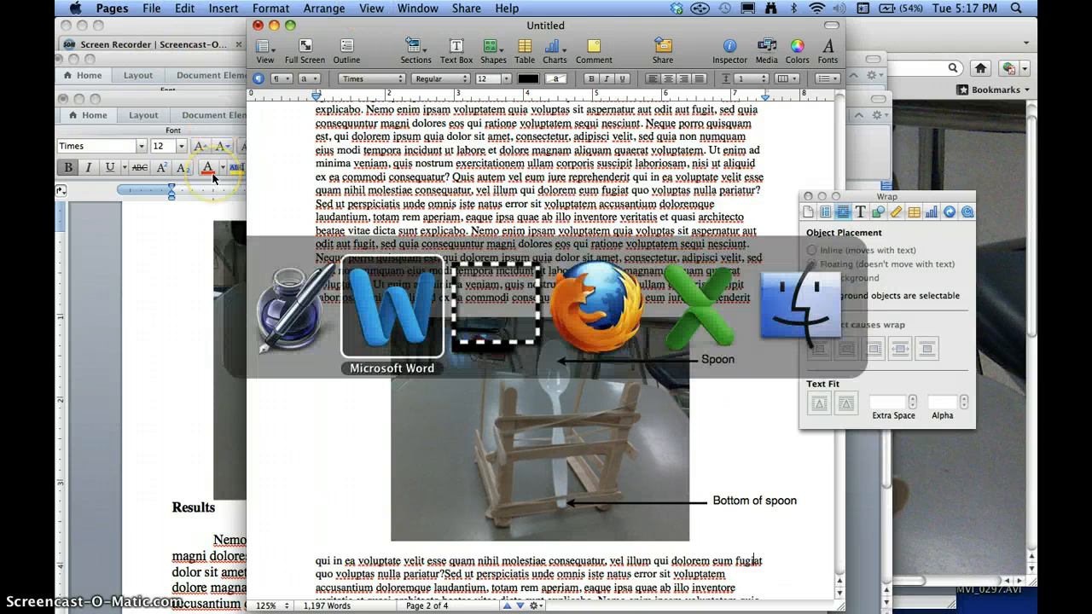
{"action": "left_click", "coordinate": [364, 70]}
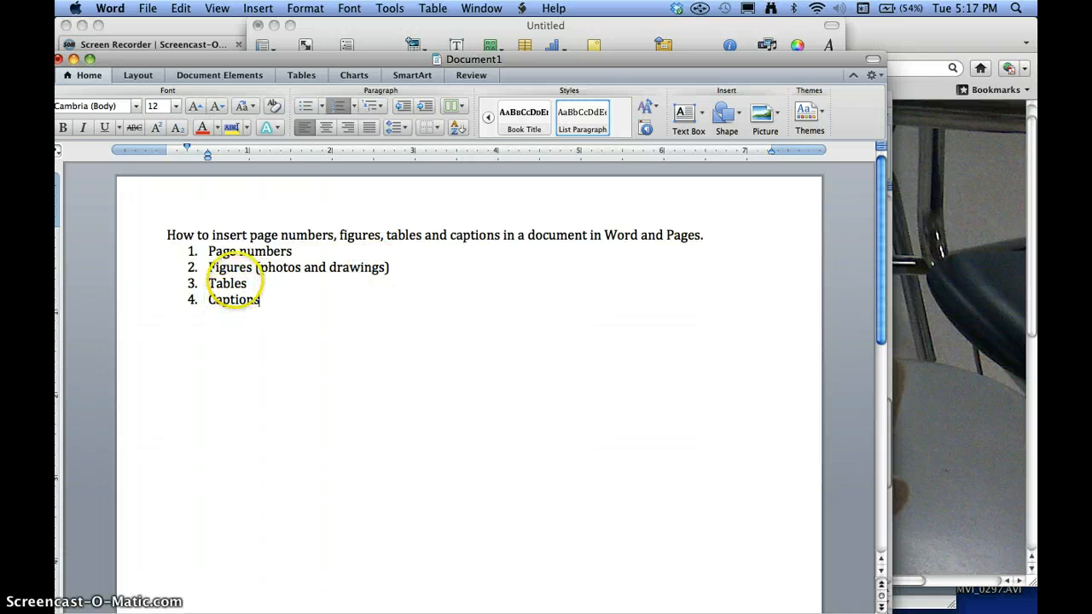
Step: Return to the Pages report and delete the distance chart and the data table below the Results text
{"action": "key", "text": "super+Tab"}
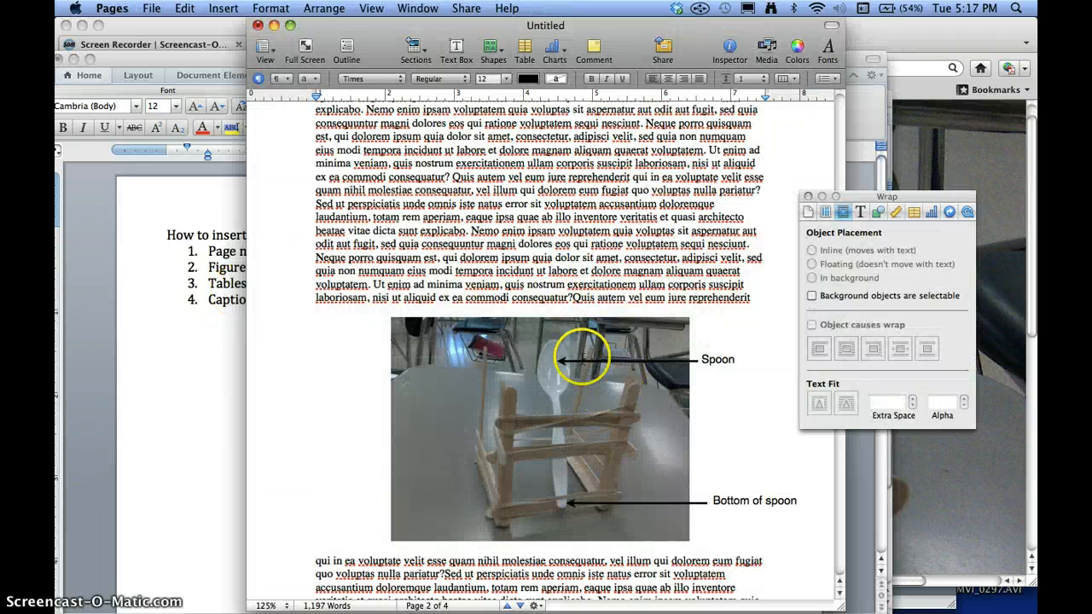
{"action": "scroll", "coordinate": [503, 207], "scroll_direction": "down", "scroll_amount": 3}
{"action": "scroll", "coordinate": [503, 207], "scroll_direction": "down", "scroll_amount": 8}
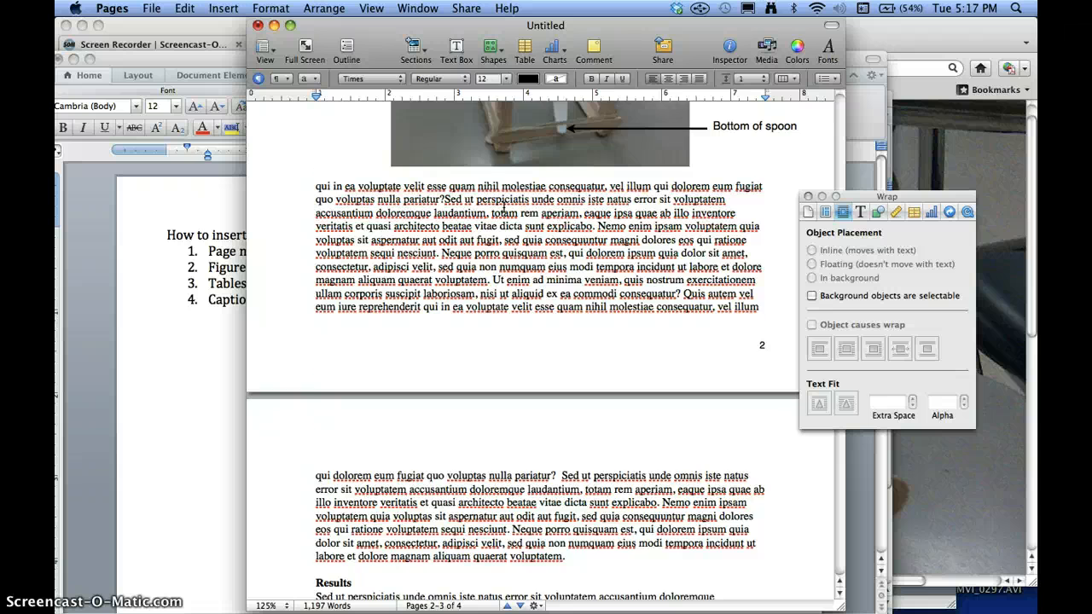
{"action": "scroll", "coordinate": [504, 209], "scroll_direction": "down", "scroll_amount": 8}
{"action": "left_click", "coordinate": [467, 438]}
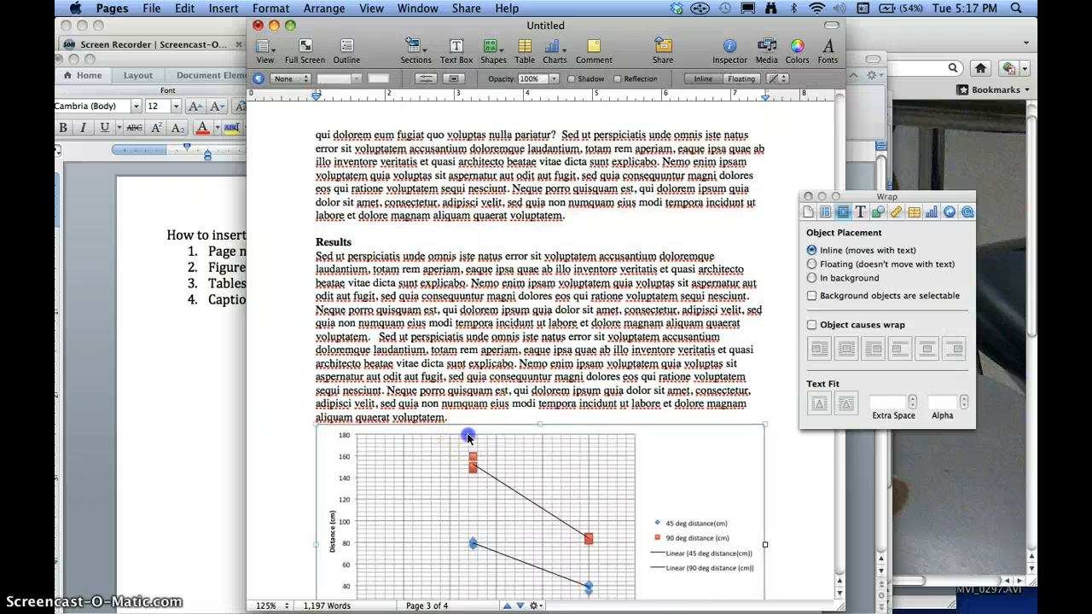
{"action": "key", "text": "Delete"}
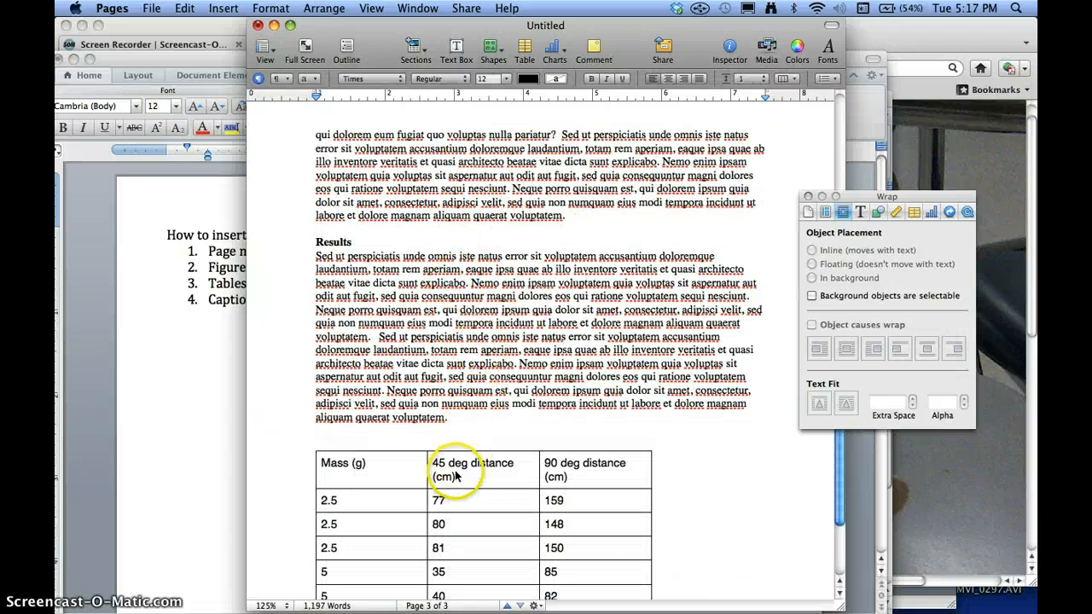
{"action": "left_click", "coordinate": [454, 476]}
{"action": "key", "text": "Delete"}
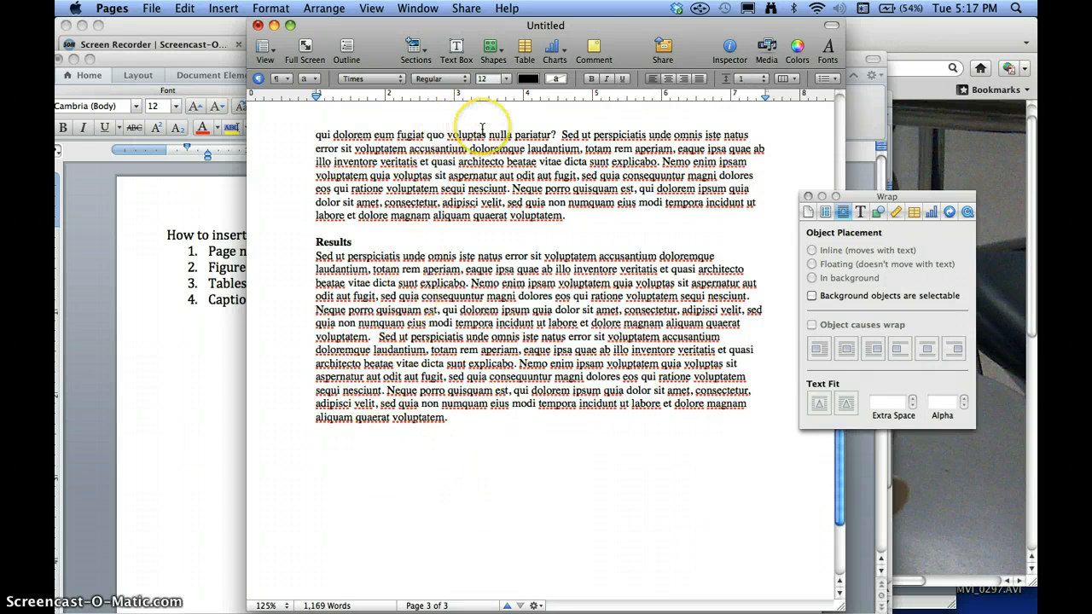
Step: Switch to the Excel workbook Baglio graph.xlsx and apply All Borders to the data table in A1:C13
{"action": "key", "text": "super+Tab"}
{"action": "key", "text": "super+Tab"}
{"action": "key", "text": "super+Tab"}
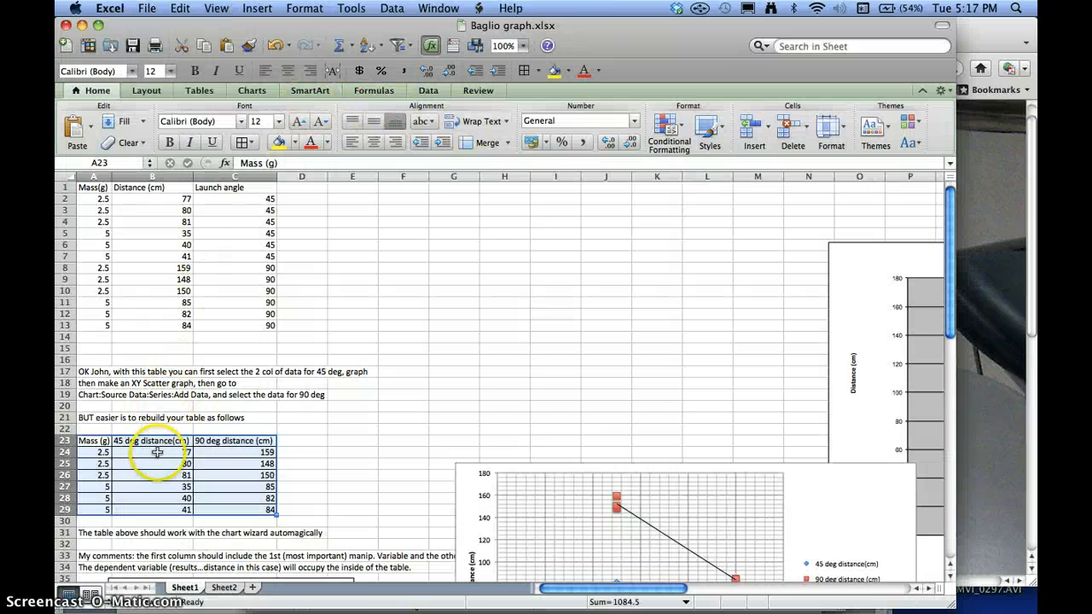
{"action": "left_click", "coordinate": [347, 414]}
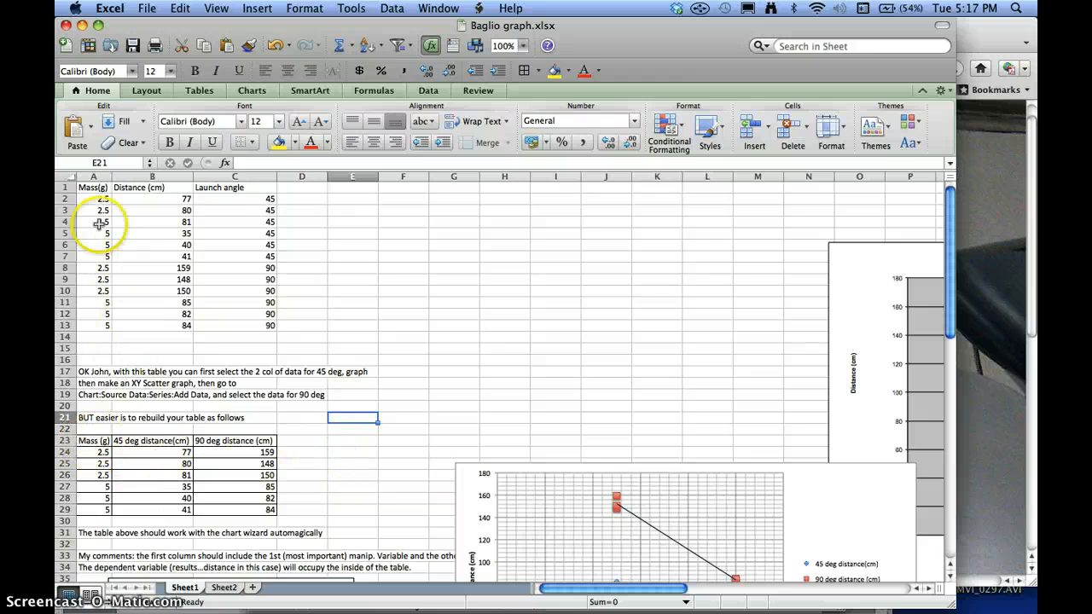
{"action": "left_click", "coordinate": [87, 187]}
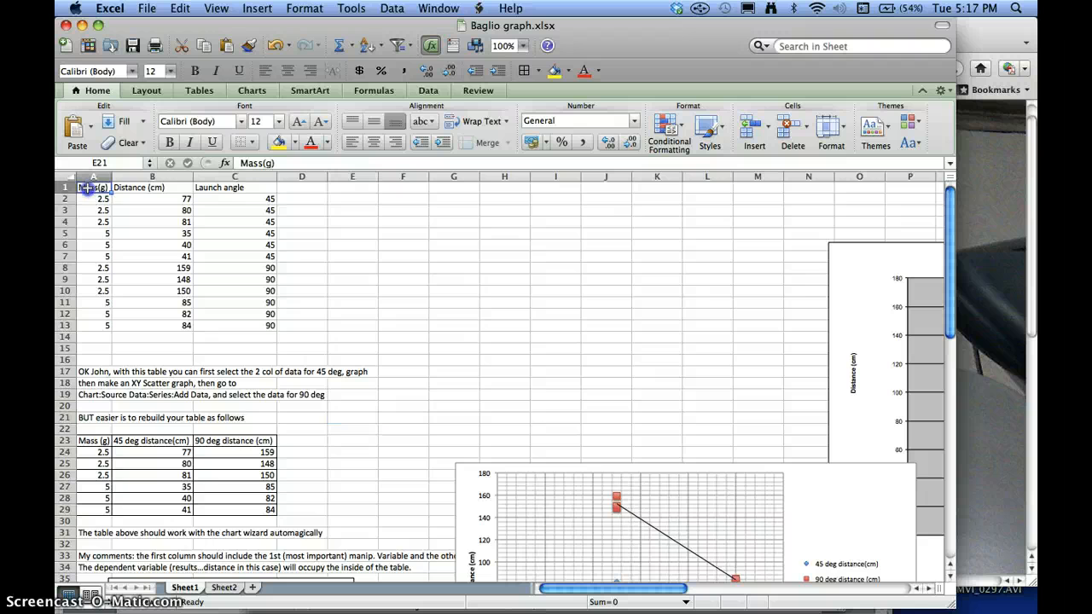
{"action": "left_click_drag", "start_coordinate": [87, 186], "coordinate": [258, 325]}
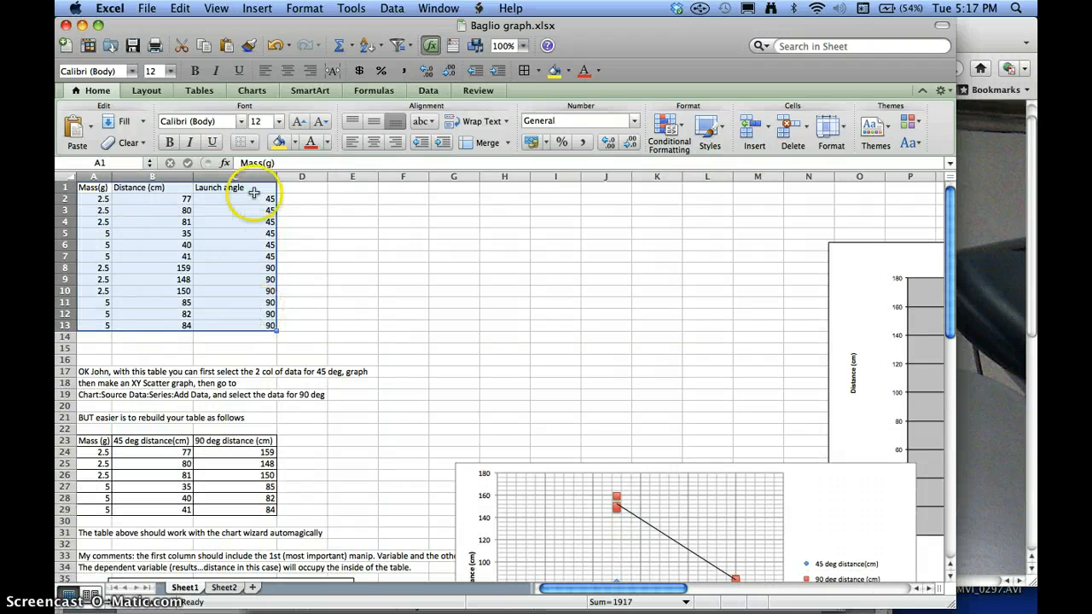
{"action": "left_click", "coordinate": [252, 142]}
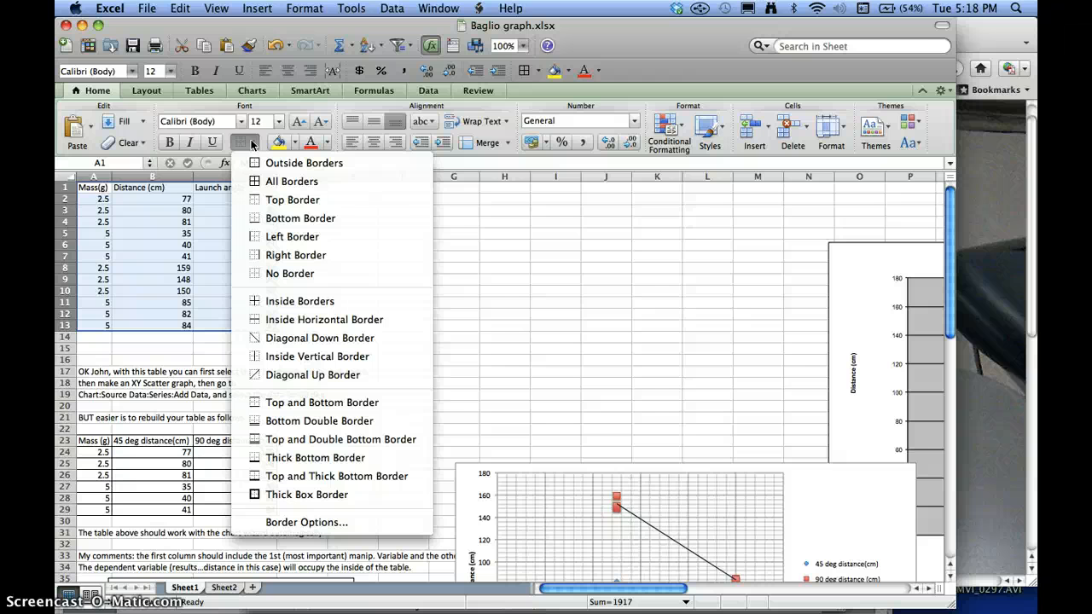
{"action": "left_click", "coordinate": [261, 182]}
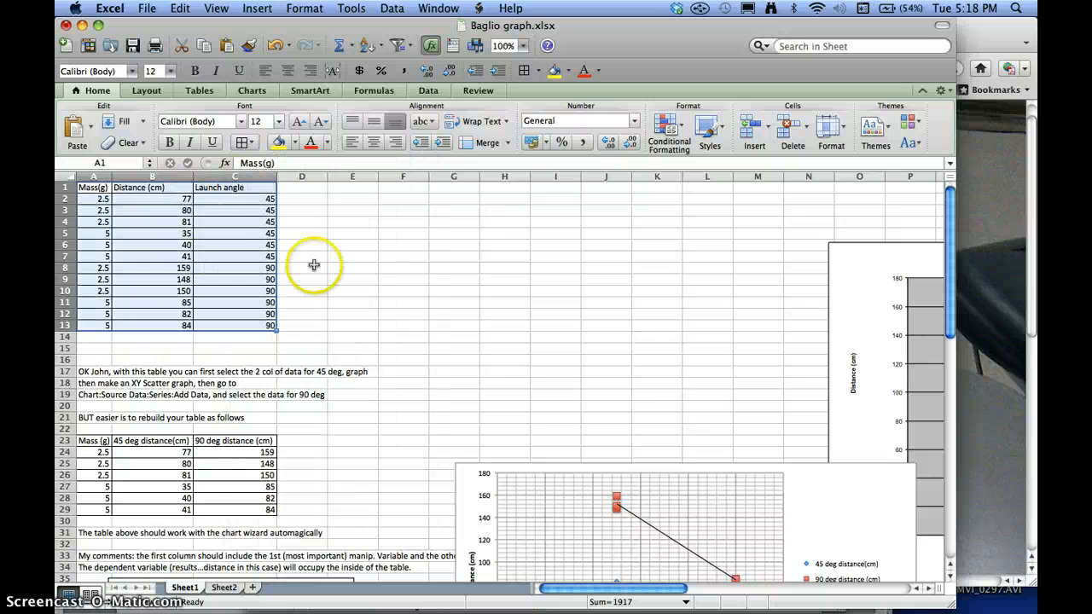
{"action": "left_click", "coordinate": [339, 254]}
Step: Copy the bordered data table A1:C13 from the Excel sheet and paste it below the Results text in the Pages report
{"action": "left_click", "coordinate": [95, 187]}
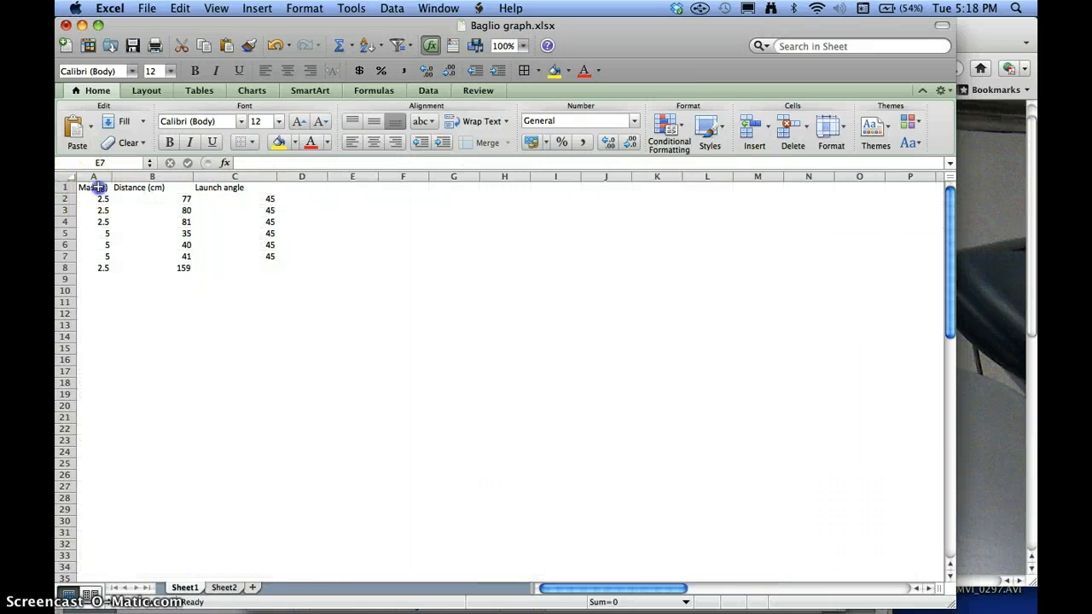
{"action": "left_click_drag", "start_coordinate": [109, 198], "coordinate": [226, 325]}
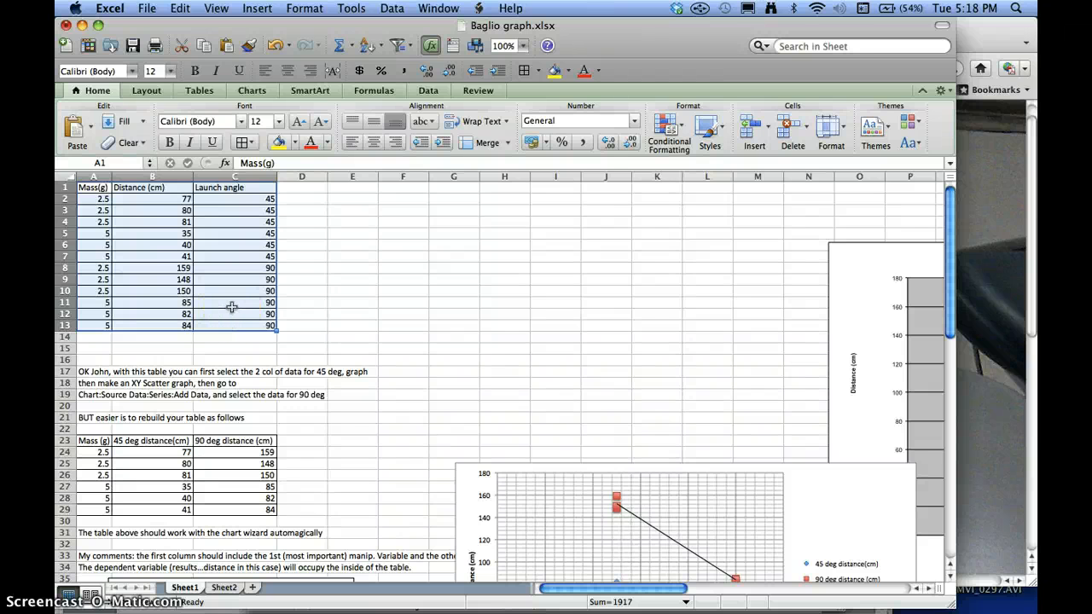
{"action": "key", "text": "super+c"}
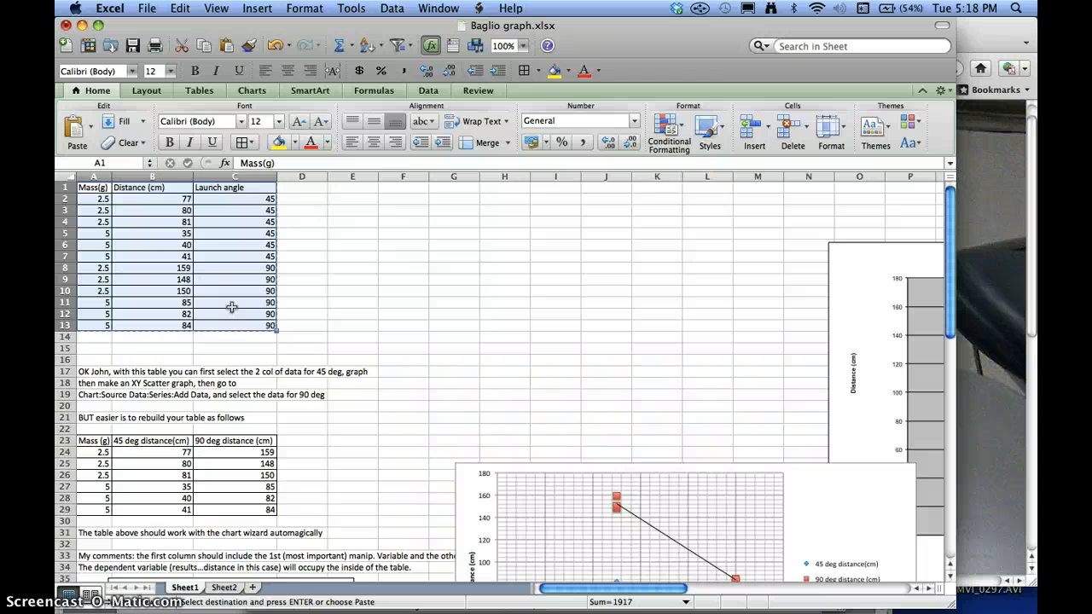
{"action": "key", "text": "super+Tab"}
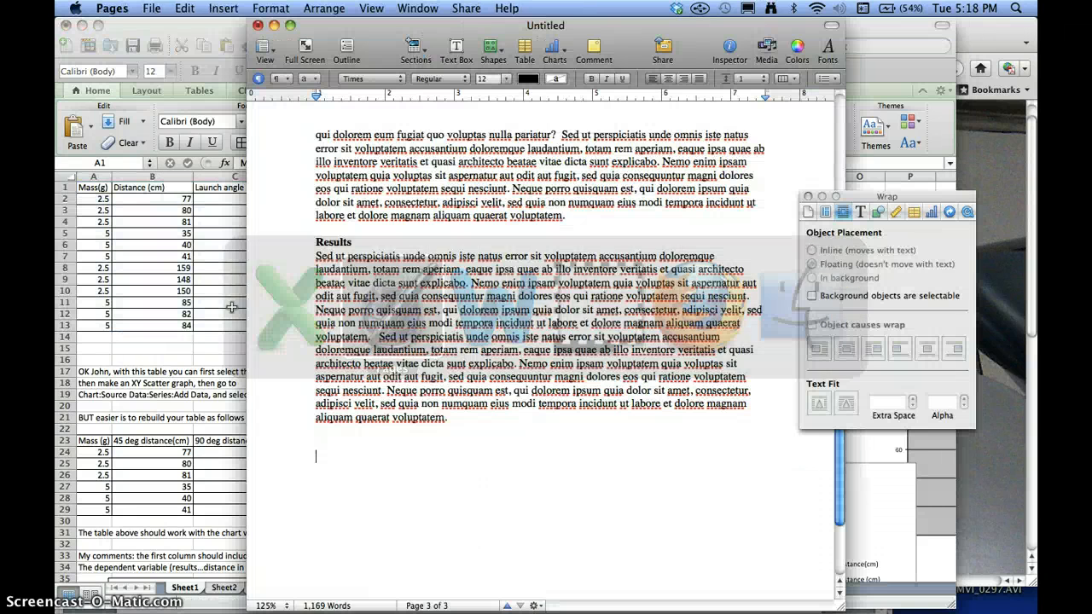
{"action": "left_click", "coordinate": [291, 434]}
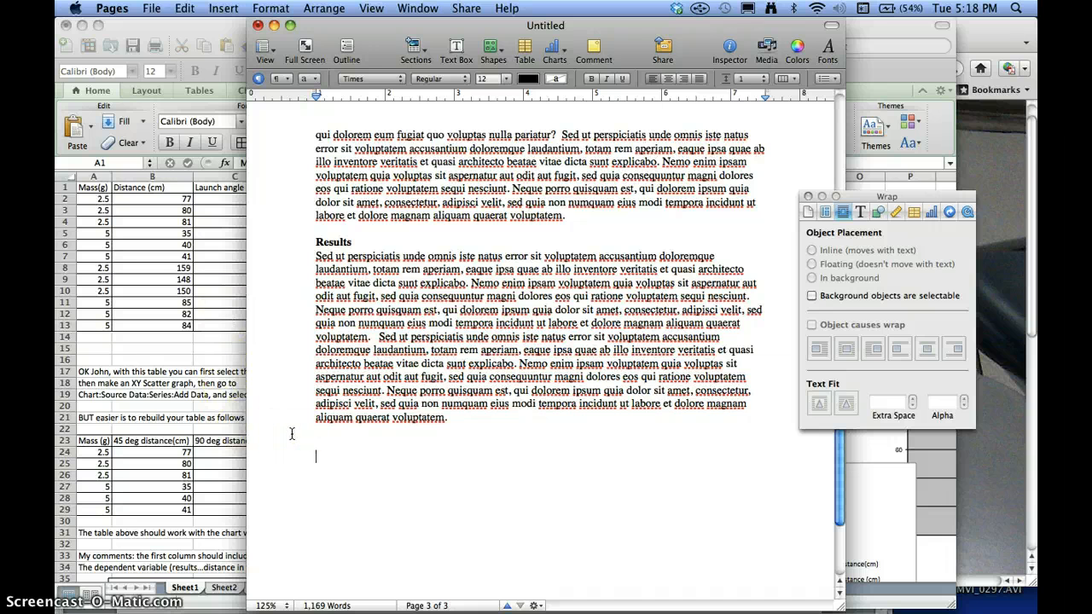
{"action": "key", "text": "super+v"}
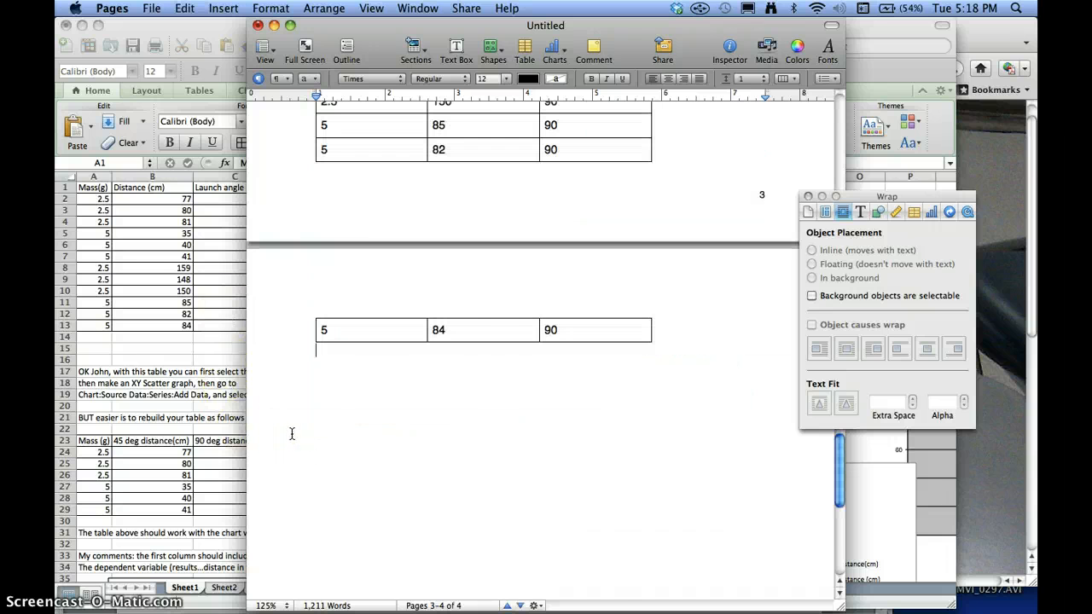
Step: Insert blank lines above the pasted table until the whole table sits on page 4
{"action": "left_click", "coordinate": [499, 342]}
{"action": "scroll", "coordinate": [499, 342], "scroll_direction": "up", "scroll_amount": 6}
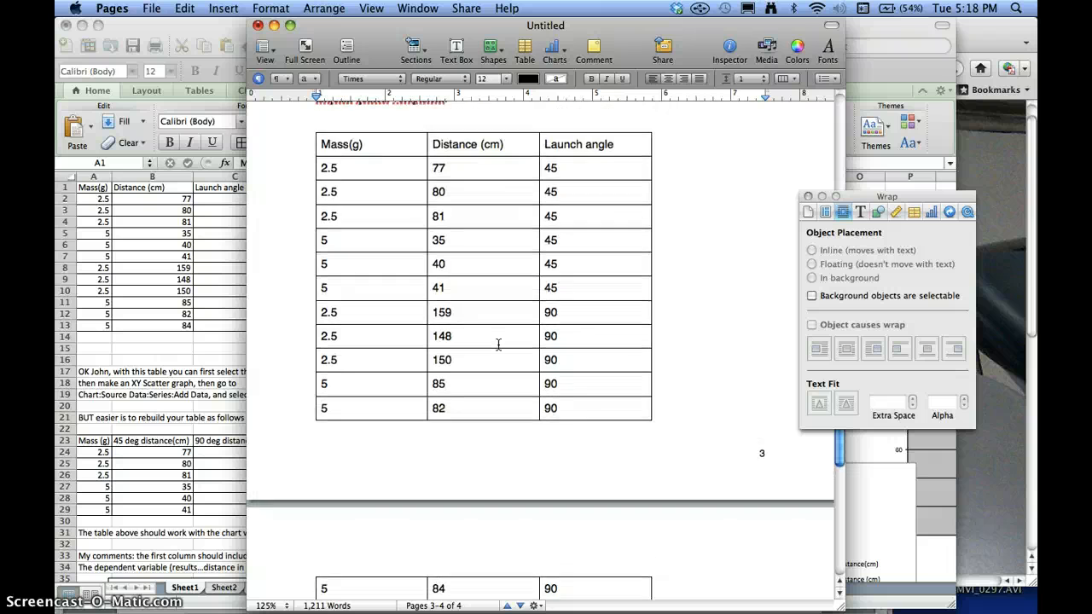
{"action": "scroll", "coordinate": [499, 345], "scroll_direction": "up", "scroll_amount": 2}
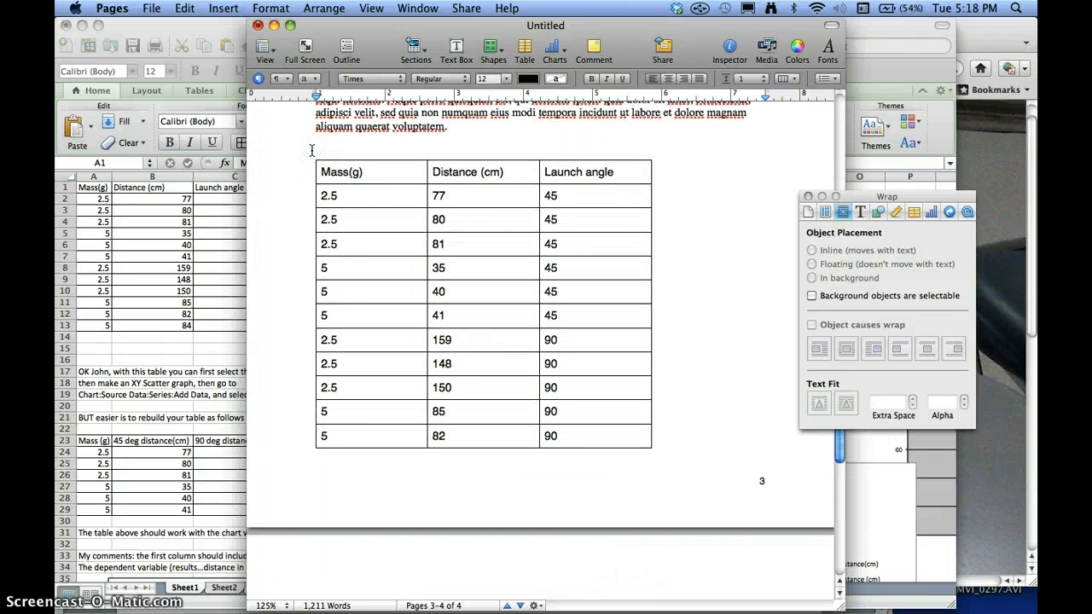
{"action": "key", "text": "Return"}
{"action": "key", "text": "Return"}
{"action": "key", "text": "Return"}
{"action": "key", "text": "Return"}
{"action": "key", "text": "Return"}
{"action": "key", "text": "Return"}
{"action": "key", "text": "Return"}
{"action": "key", "text": "Return"}
{"action": "key", "text": "Return"}
{"action": "key", "text": "Return"}
{"action": "key", "text": "Return"}
{"action": "key", "text": "Return"}
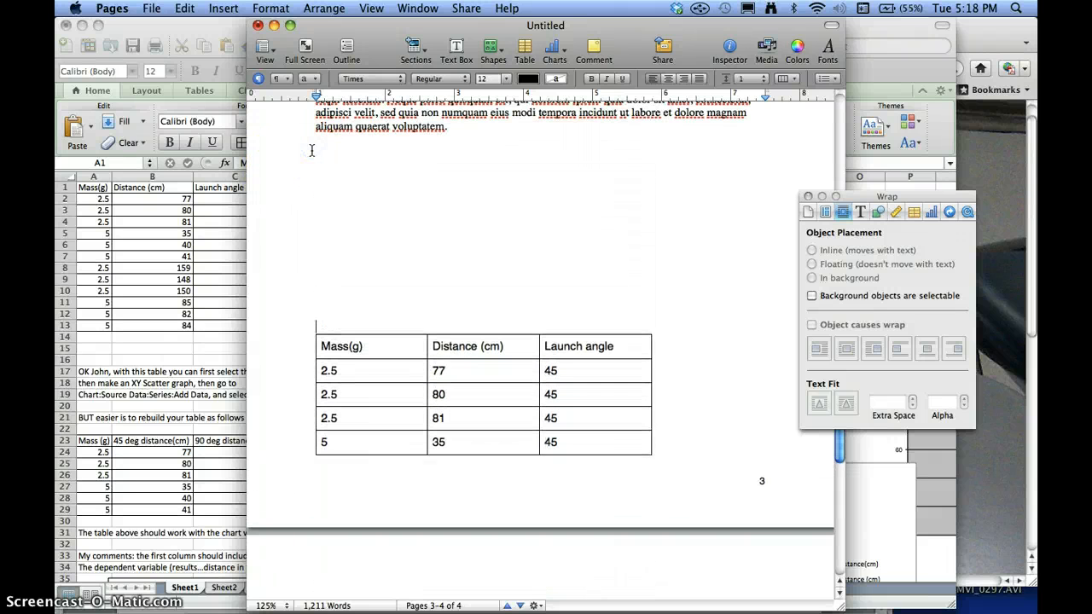
{"action": "key", "text": "Return"}
{"action": "key", "text": "Return"}
{"action": "key", "text": "Return"}
{"action": "key", "text": "Return"}
{"action": "key", "text": "Return"}
{"action": "key", "text": "Return"}
{"action": "key", "text": "Return"}
{"action": "key", "text": "Return"}
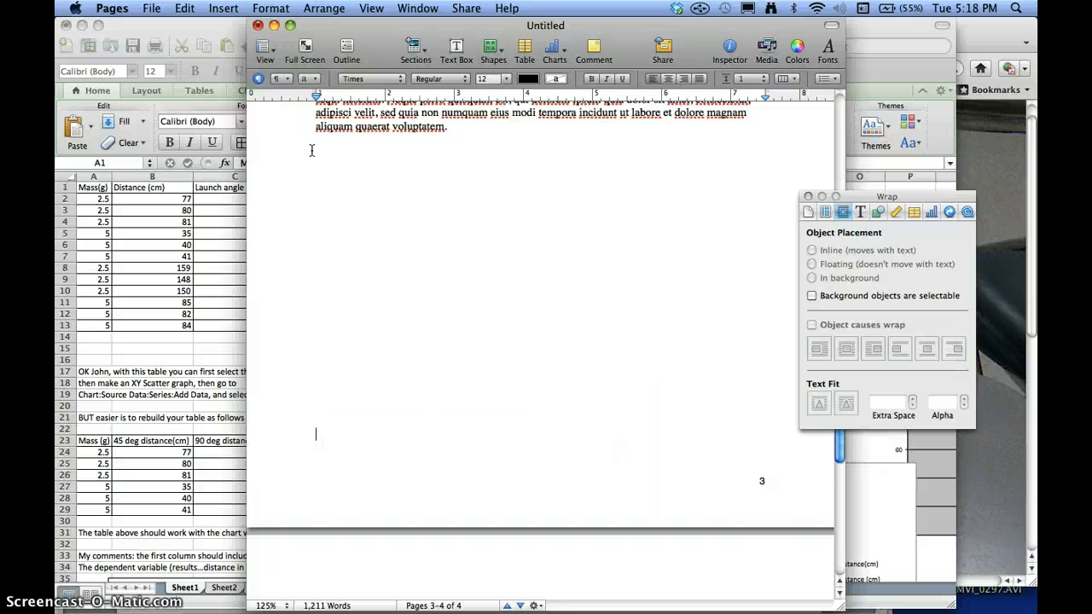
{"action": "scroll", "coordinate": [398, 373], "scroll_direction": "down", "scroll_amount": 10}
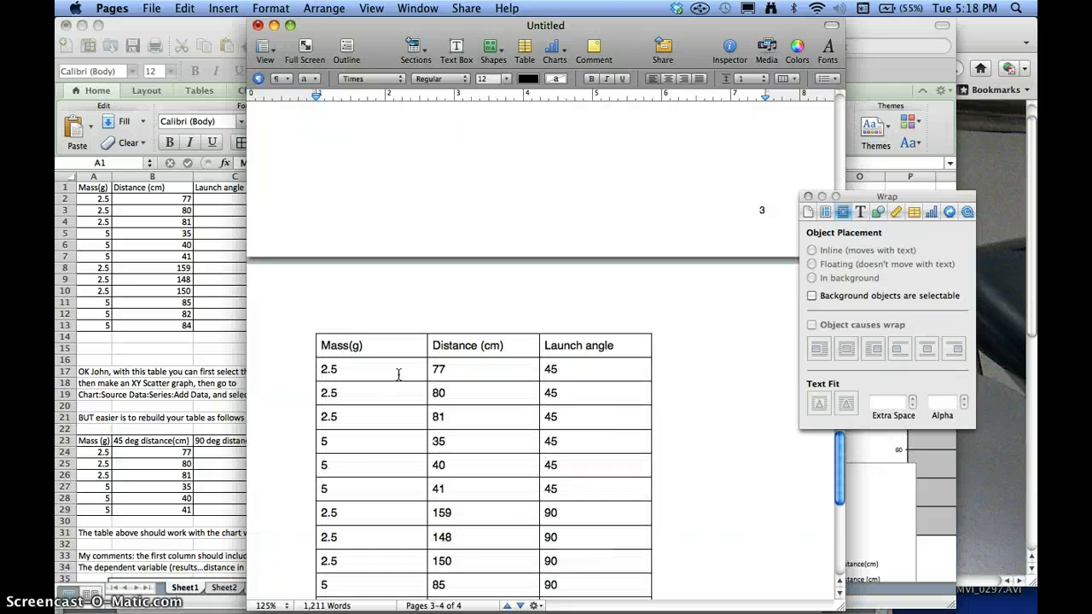
{"action": "scroll", "coordinate": [398, 373], "scroll_direction": "up", "scroll_amount": 1}
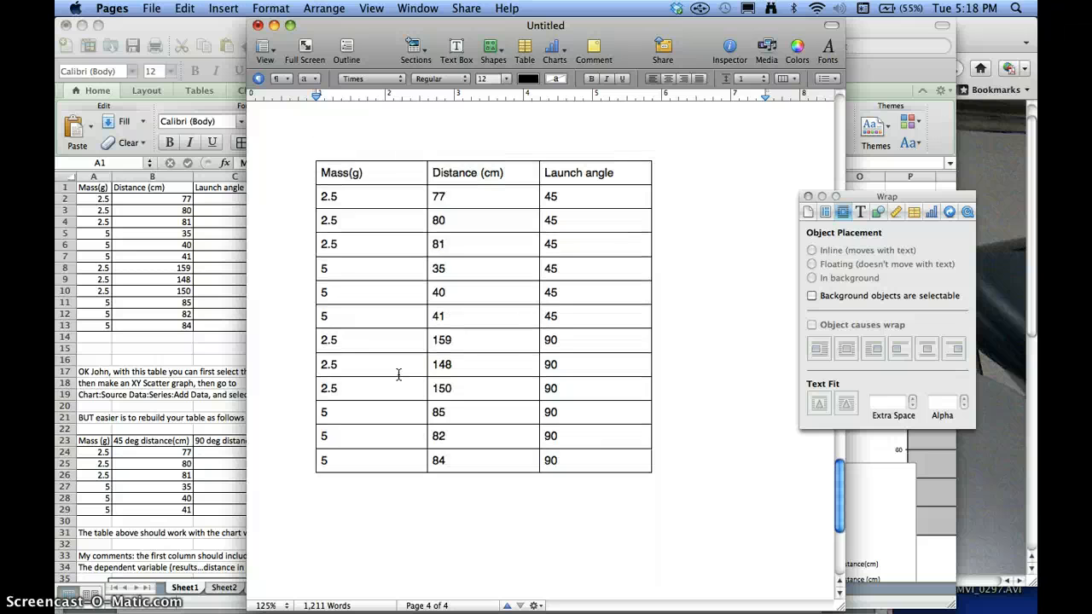
Step: Copy the distance versus projectile mass chart overlapping columns F to O in Excel and paste it directly below the table in Pages
{"action": "key", "text": "super+Tab"}
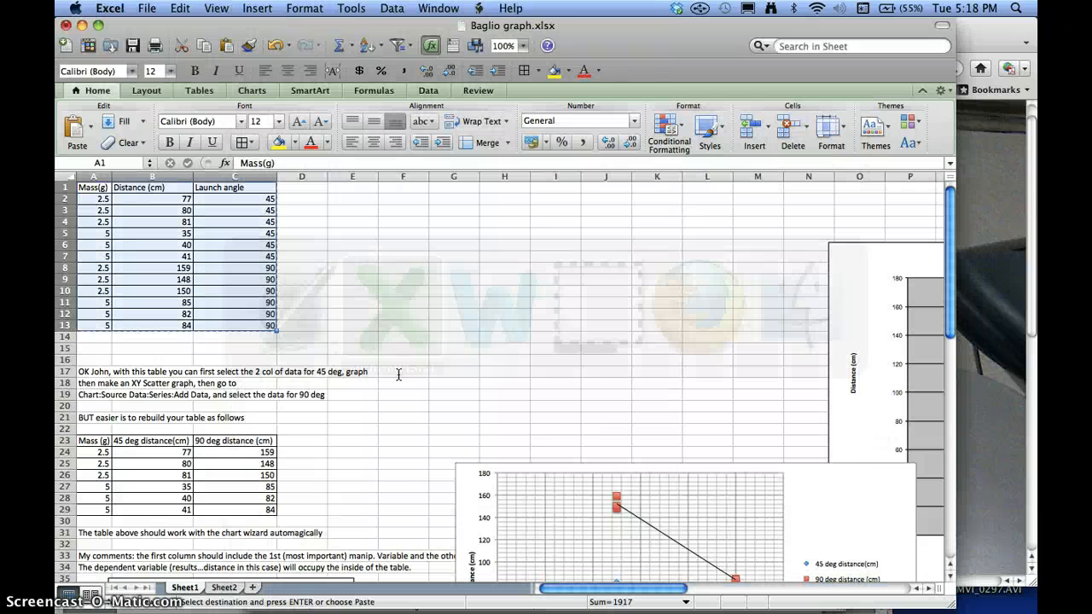
{"action": "left_click", "coordinate": [558, 468]}
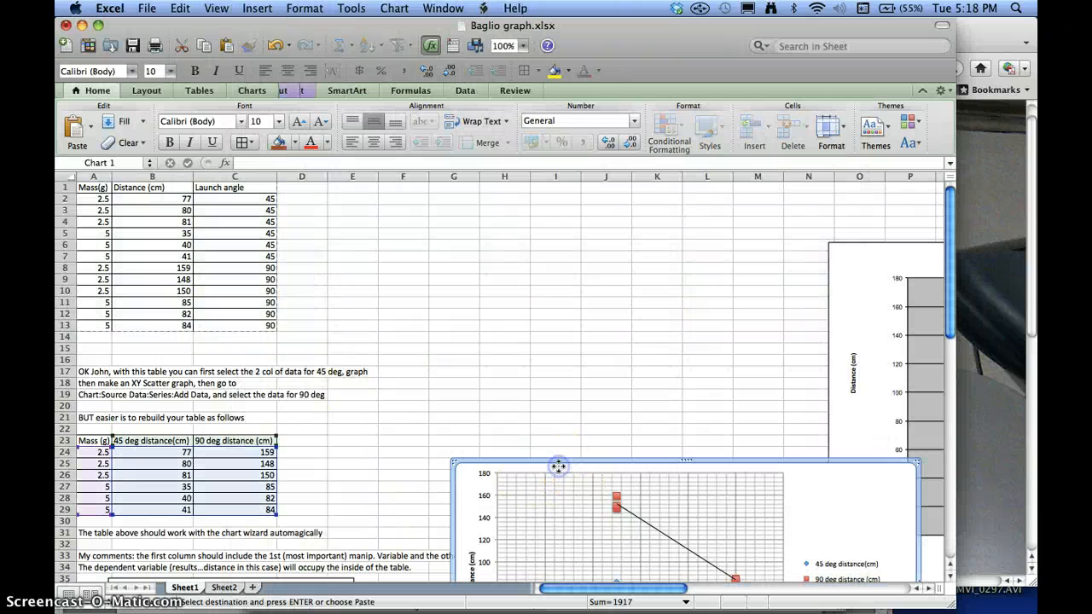
{"action": "left_click", "coordinate": [560, 468]}
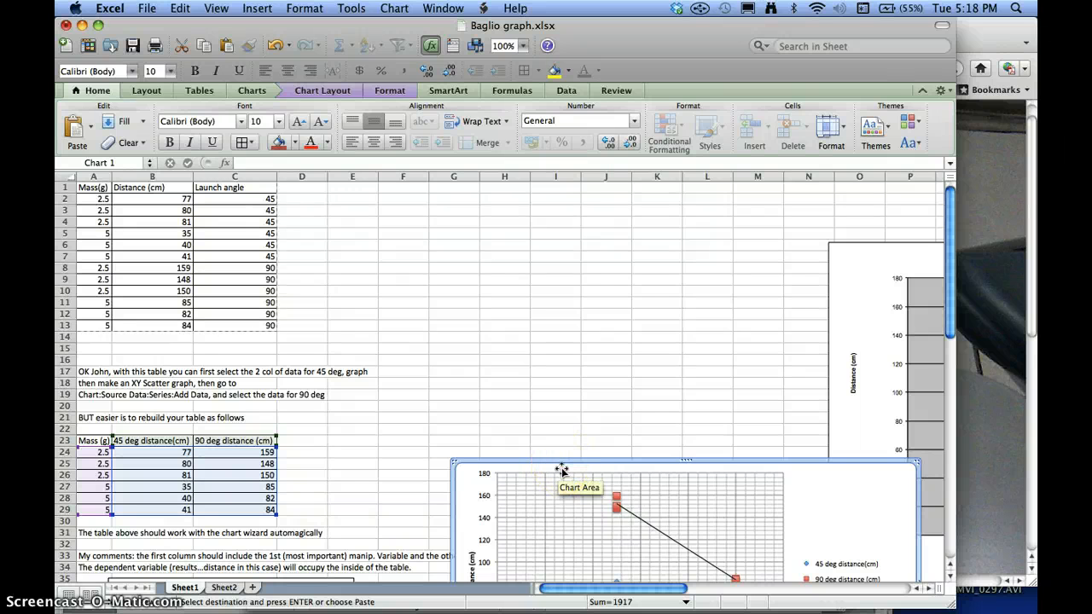
{"action": "right_click", "coordinate": [561, 469]}
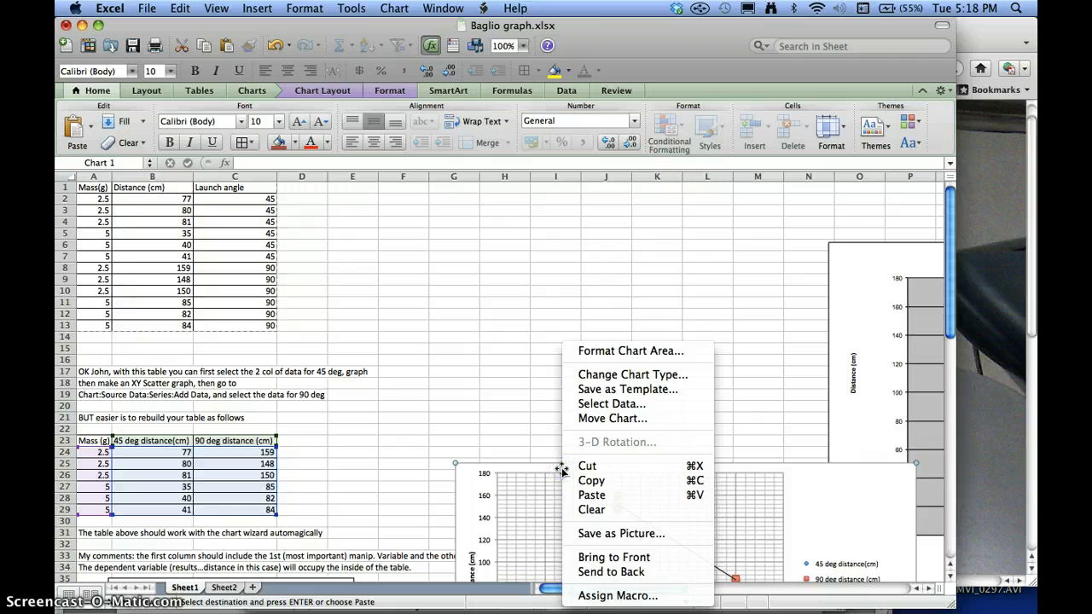
{"action": "left_click", "coordinate": [580, 480]}
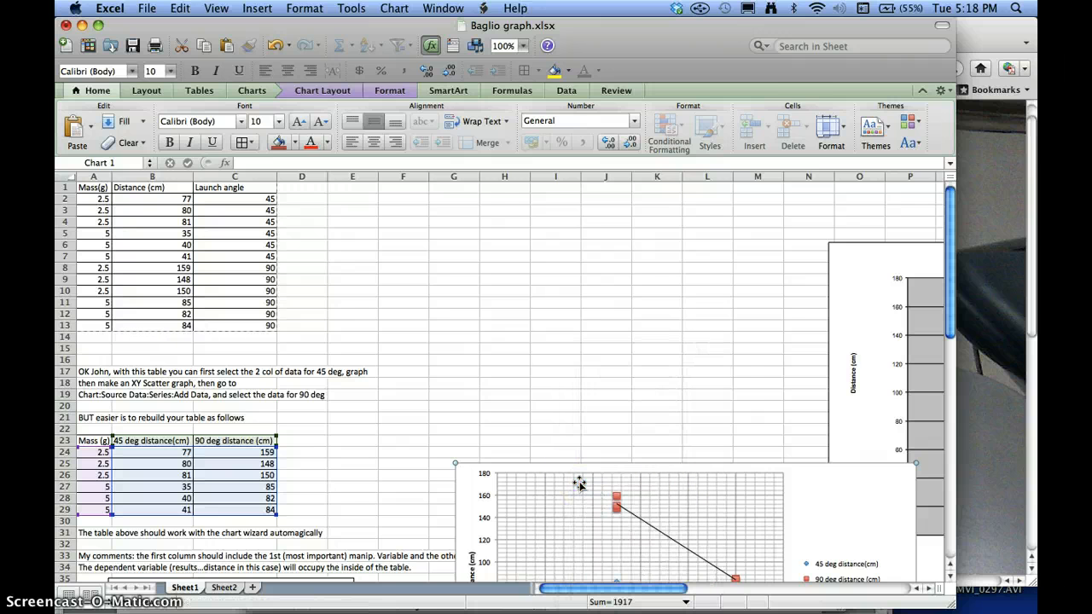
{"action": "key", "text": "super+Tab"}
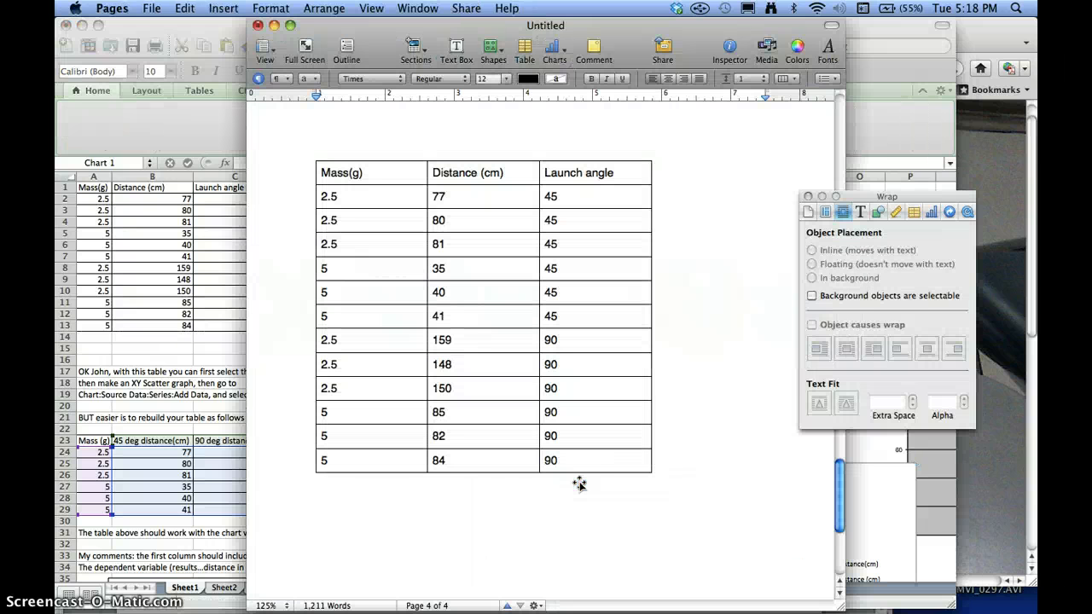
{"action": "left_click", "coordinate": [463, 501]}
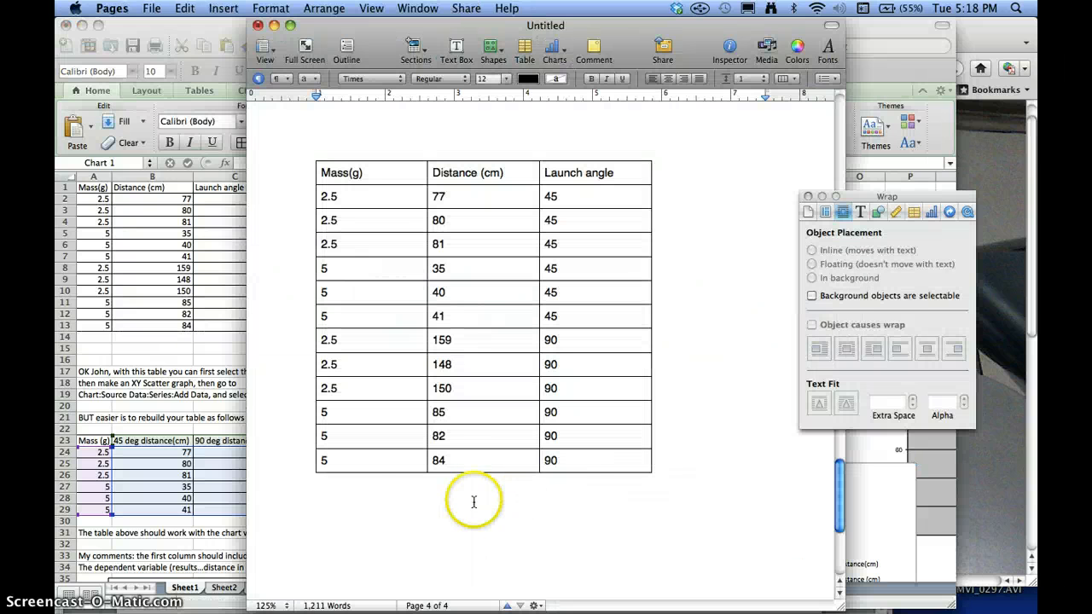
{"action": "key", "text": "super+v"}
{"action": "left_click", "coordinate": [401, 504]}
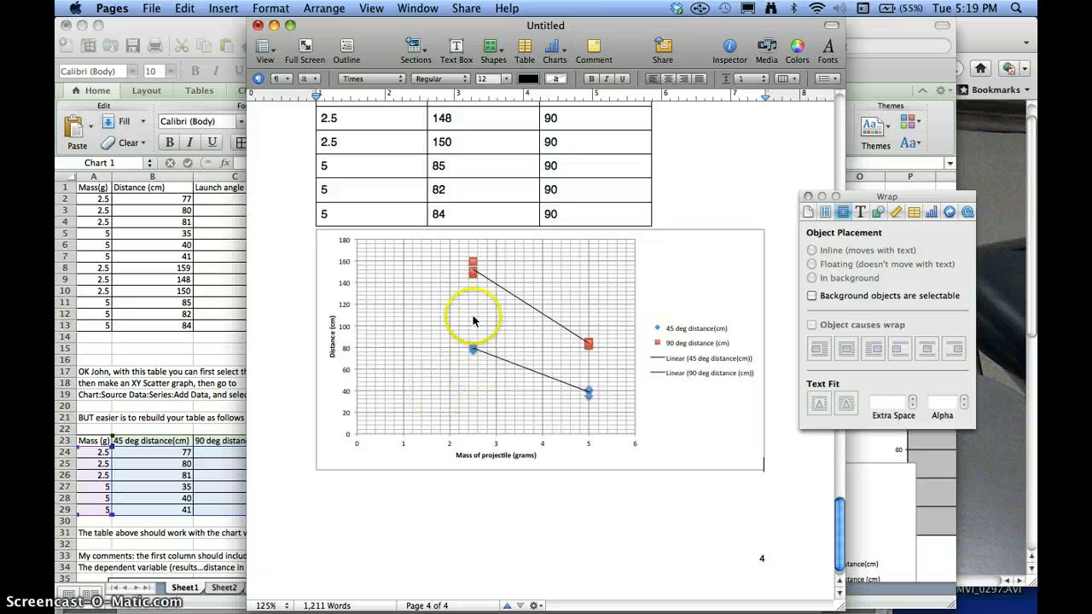
Step: Switch to Document2 in Word and paste the copied distance chart on an indented new line after the last paragraph
{"action": "key", "text": "super+Tab"}
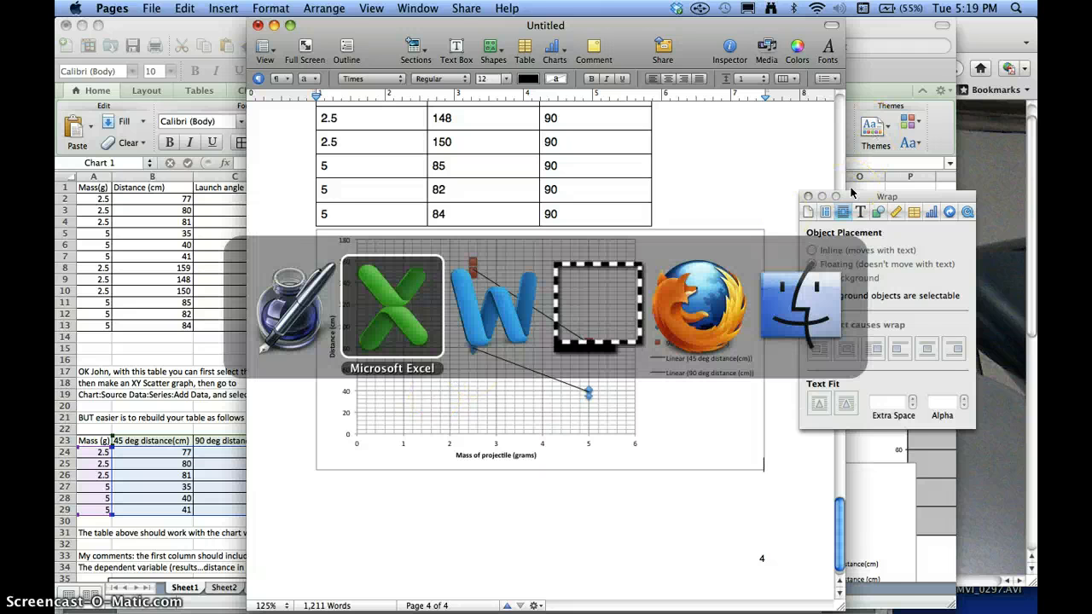
{"action": "key", "text": "super+Tab"}
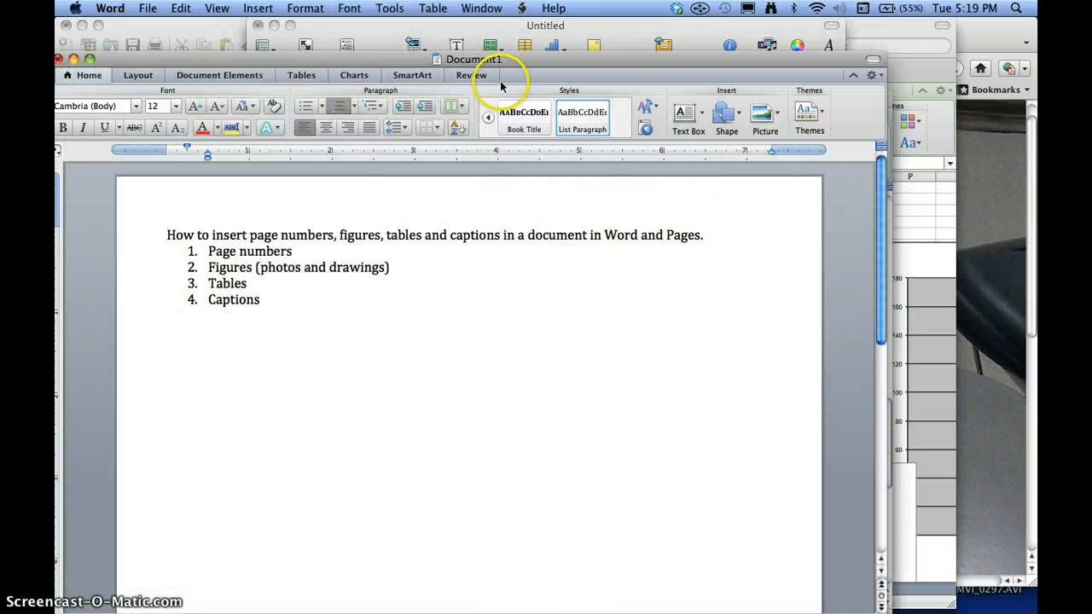
{"action": "left_click", "coordinate": [481, 9]}
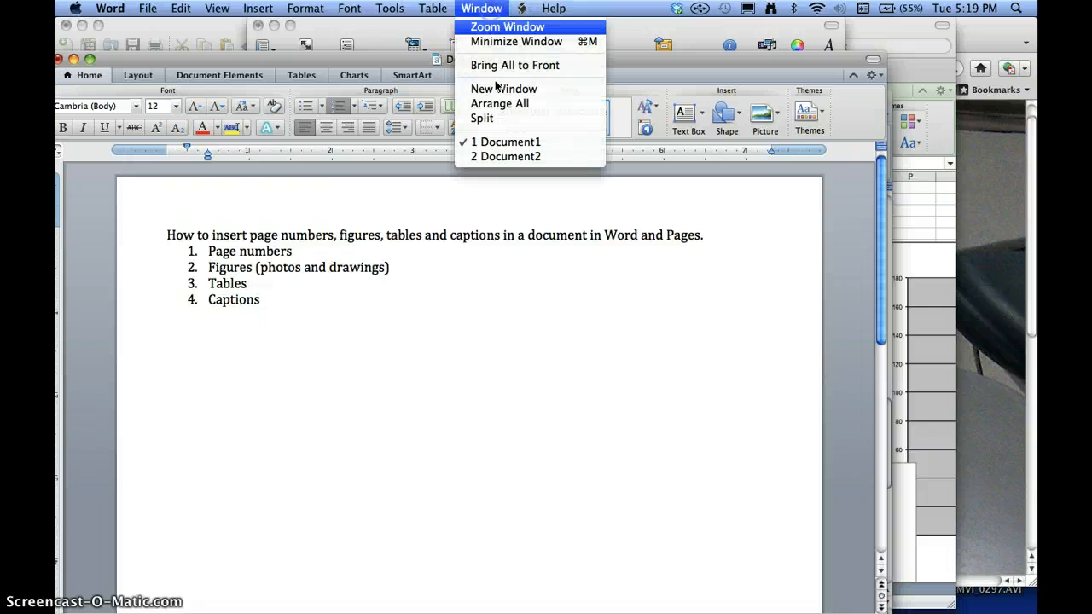
{"action": "left_click", "coordinate": [512, 156]}
{"action": "scroll", "coordinate": [365, 418], "scroll_direction": "down", "scroll_amount": 10}
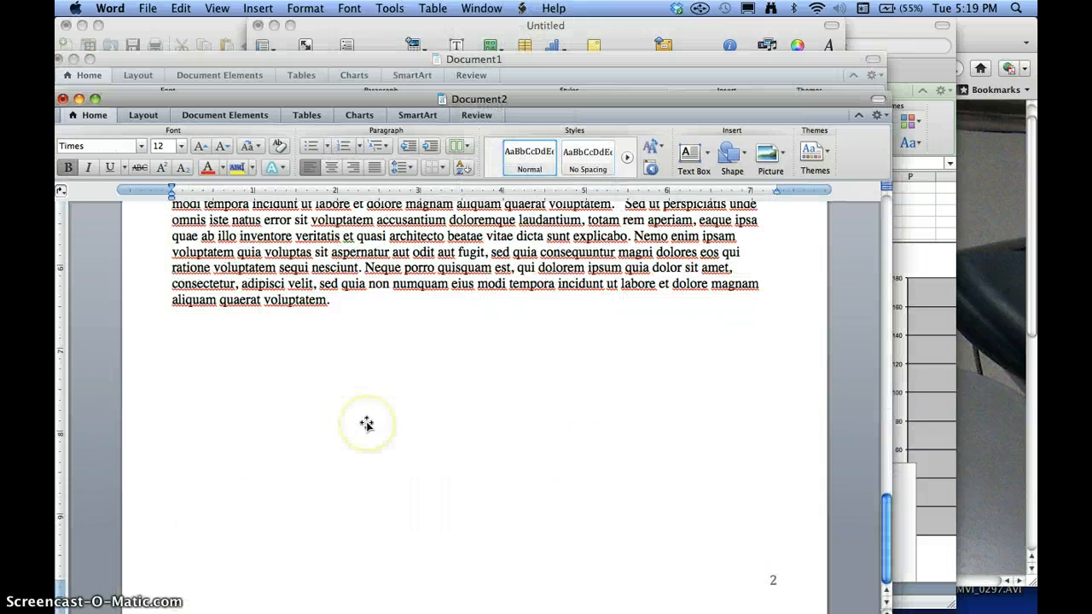
{"action": "left_click", "coordinate": [353, 363]}
{"action": "key", "text": "Return"}
{"action": "key", "text": "Tab"}
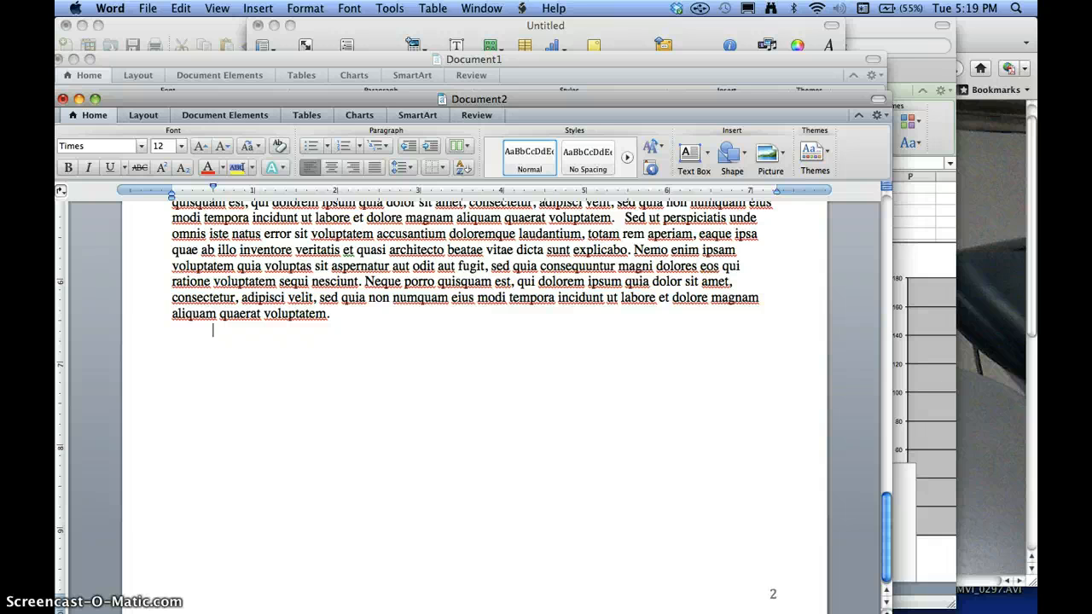
{"action": "scroll", "coordinate": [474, 384], "scroll_direction": "down", "scroll_amount": 5}
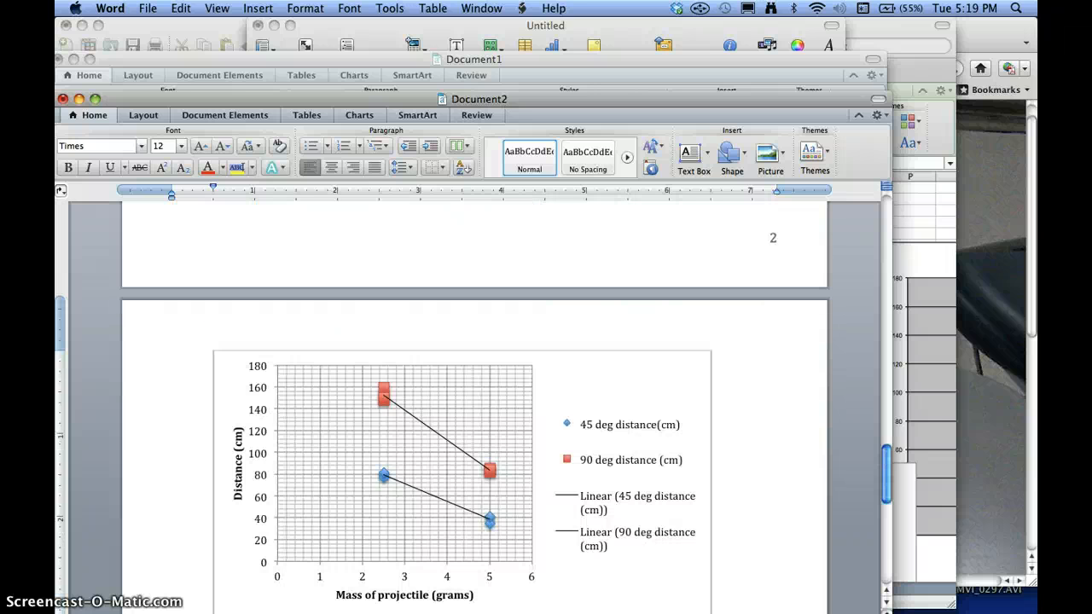
{"action": "scroll", "coordinate": [444, 342], "scroll_direction": "up", "scroll_amount": 4}
{"action": "scroll", "coordinate": [443, 341], "scroll_direction": "down", "scroll_amount": 7}
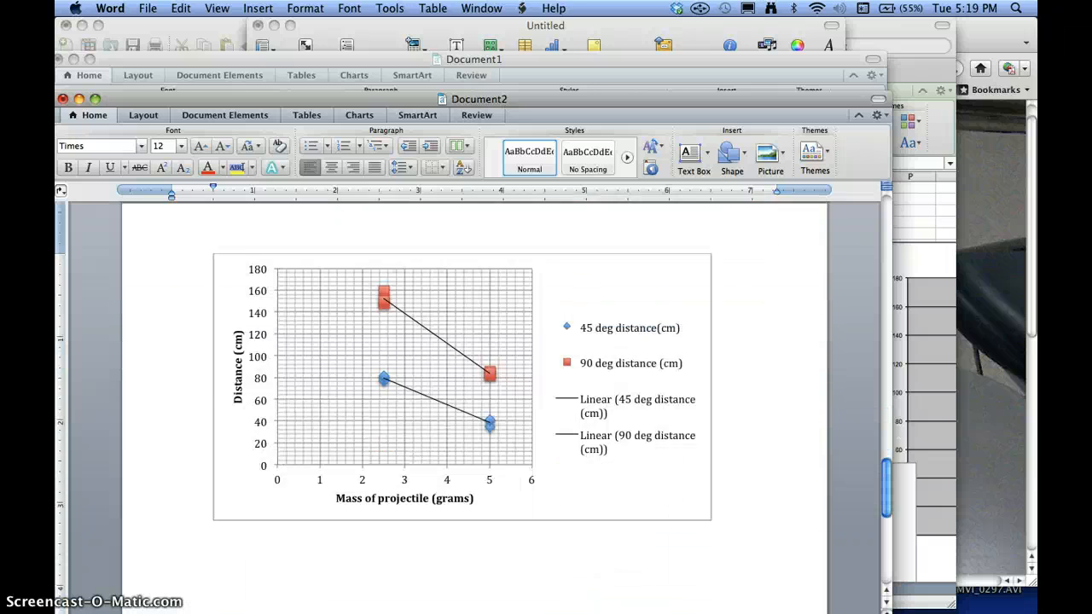
{"action": "scroll", "coordinate": [450, 345], "scroll_direction": "up", "scroll_amount": 5}
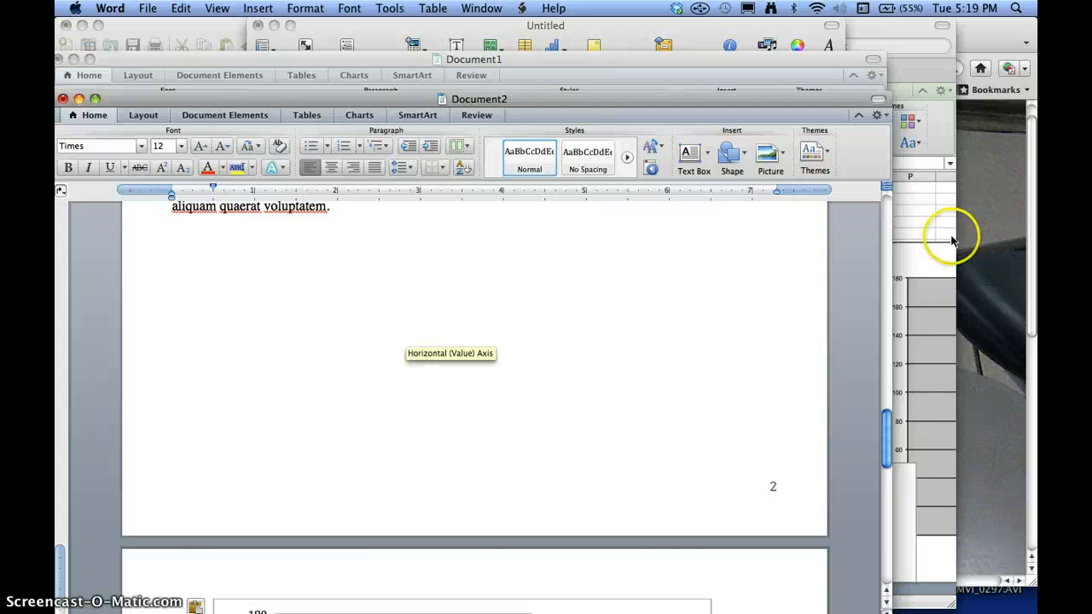
Step: Copy the 45 and 90 degree distance table A23:C29 from Excel and paste it below the last paragraph on page 2 of Word's Document2
{"action": "left_click", "coordinate": [923, 219]}
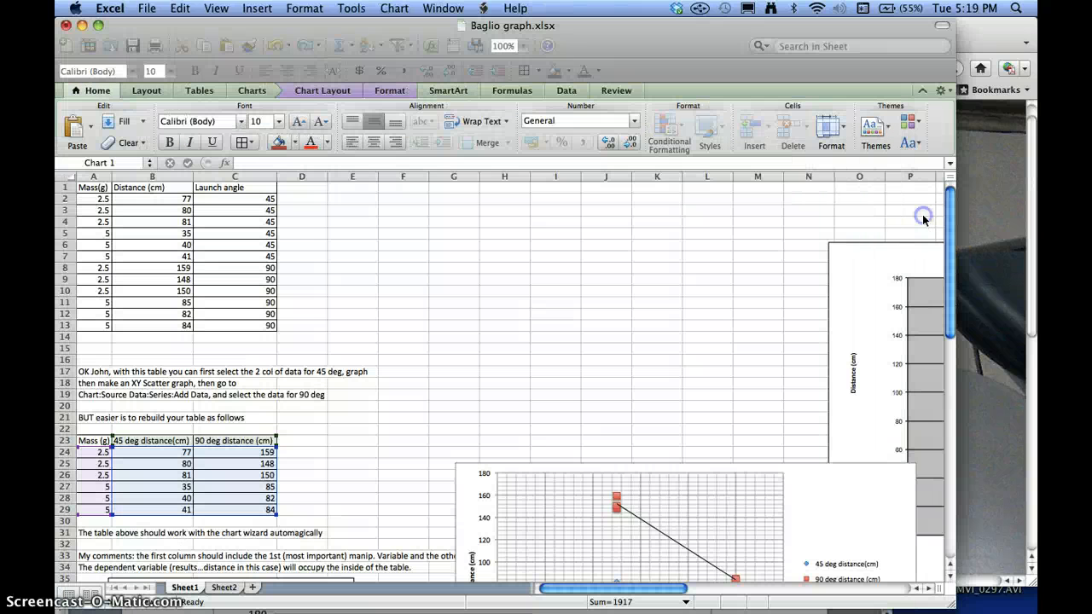
{"action": "left_click", "coordinate": [85, 417]}
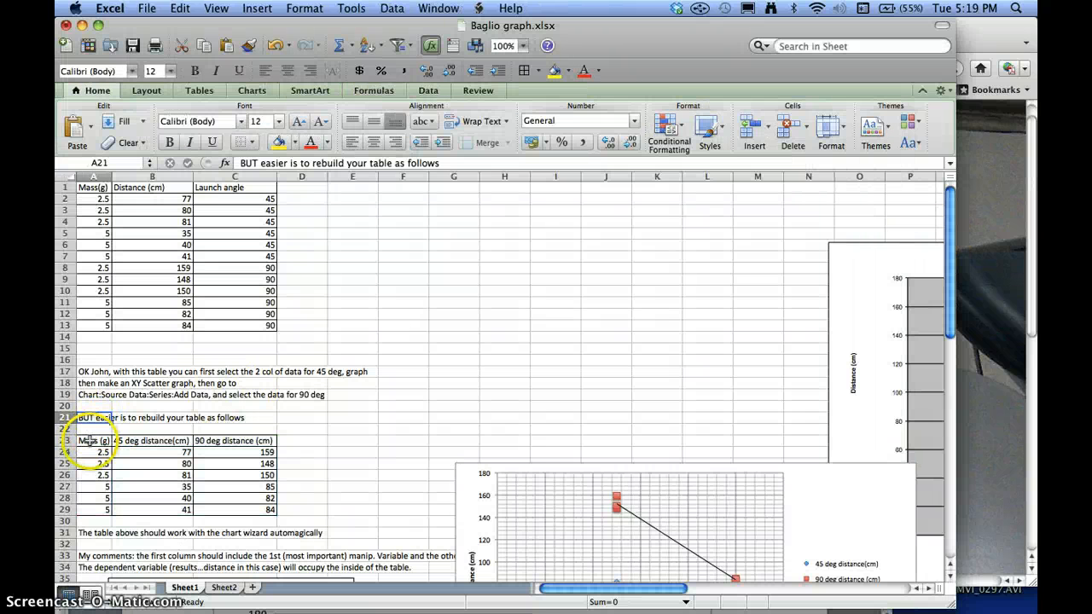
{"action": "left_click", "coordinate": [89, 440]}
{"action": "left_click_drag", "start_coordinate": [89, 440], "coordinate": [209, 509]}
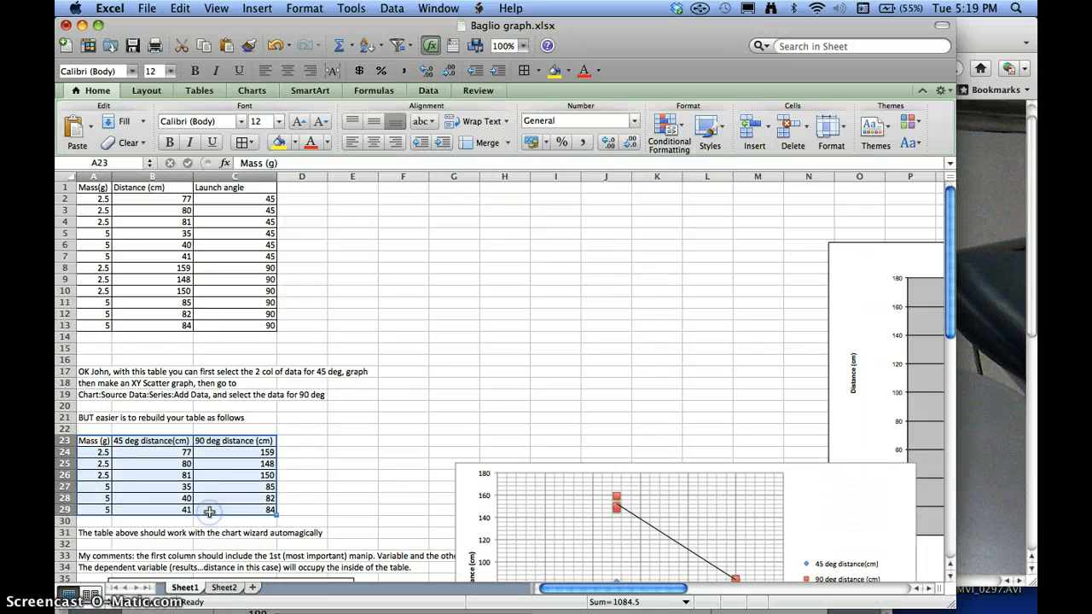
{"action": "key", "text": "super+c"}
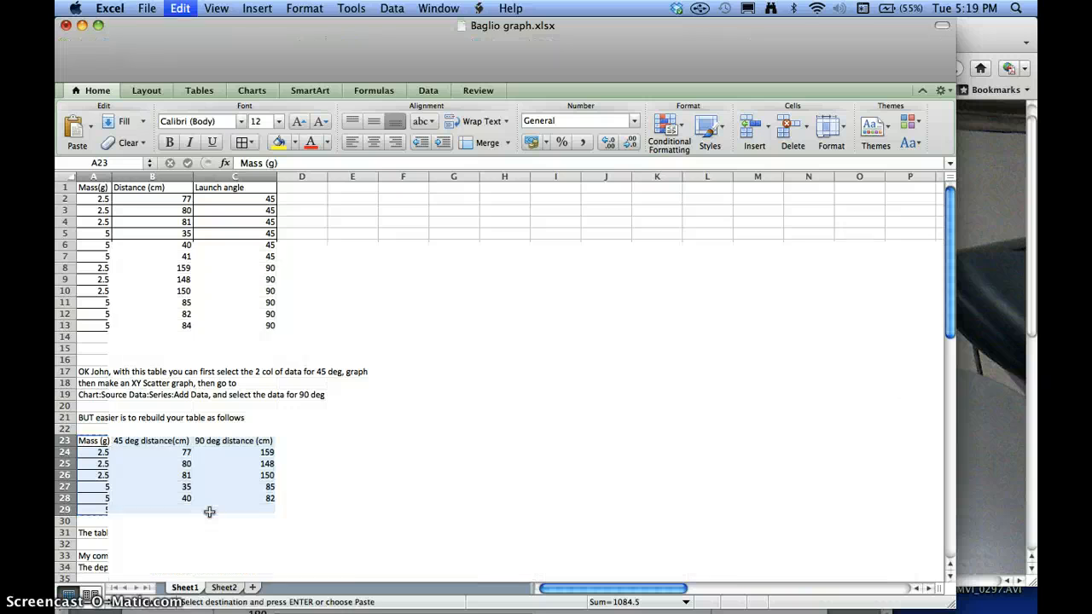
{"action": "key", "text": "super+Tab"}
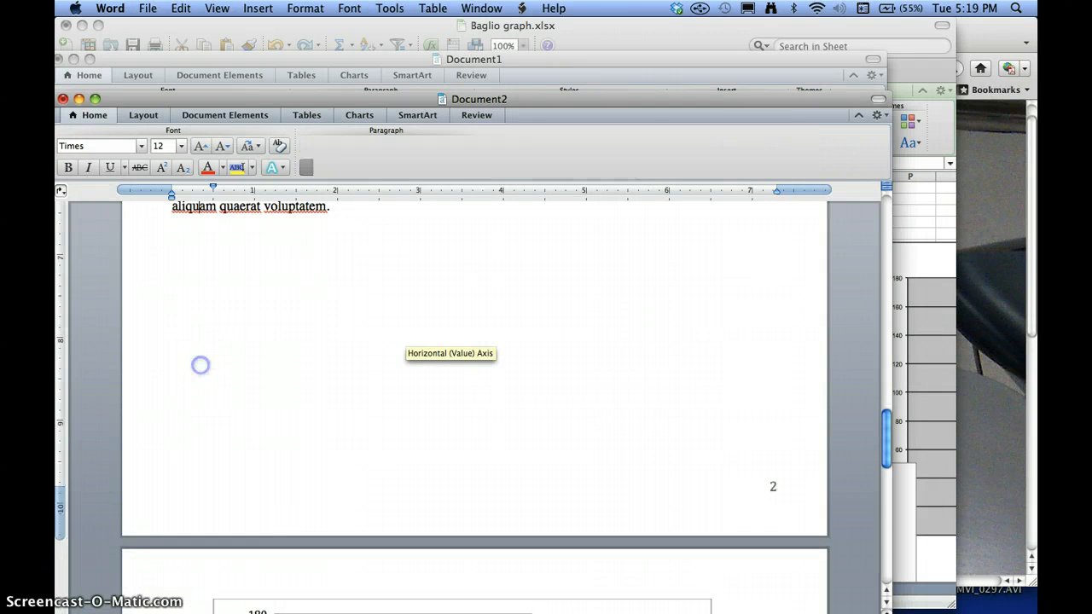
{"action": "left_click", "coordinate": [340, 221]}
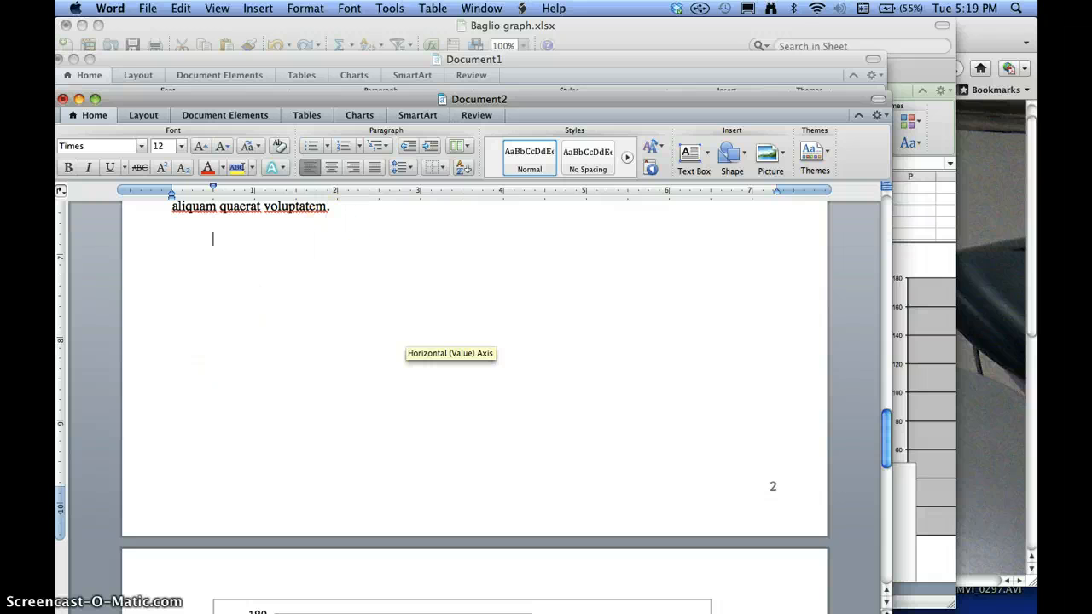
{"action": "key", "text": "super+v"}
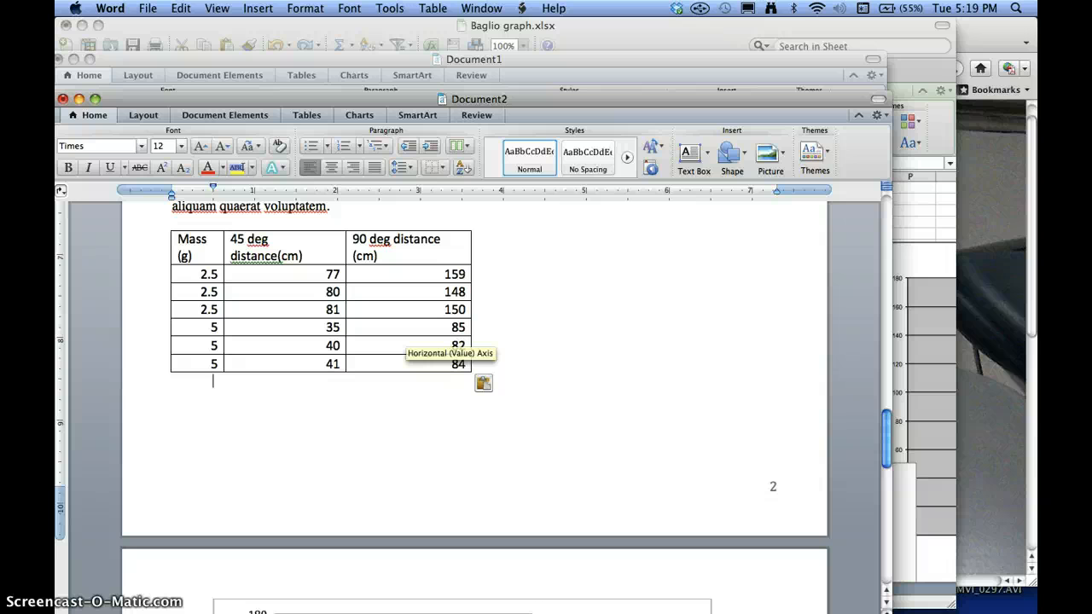
{"action": "left_click", "coordinate": [245, 255]}
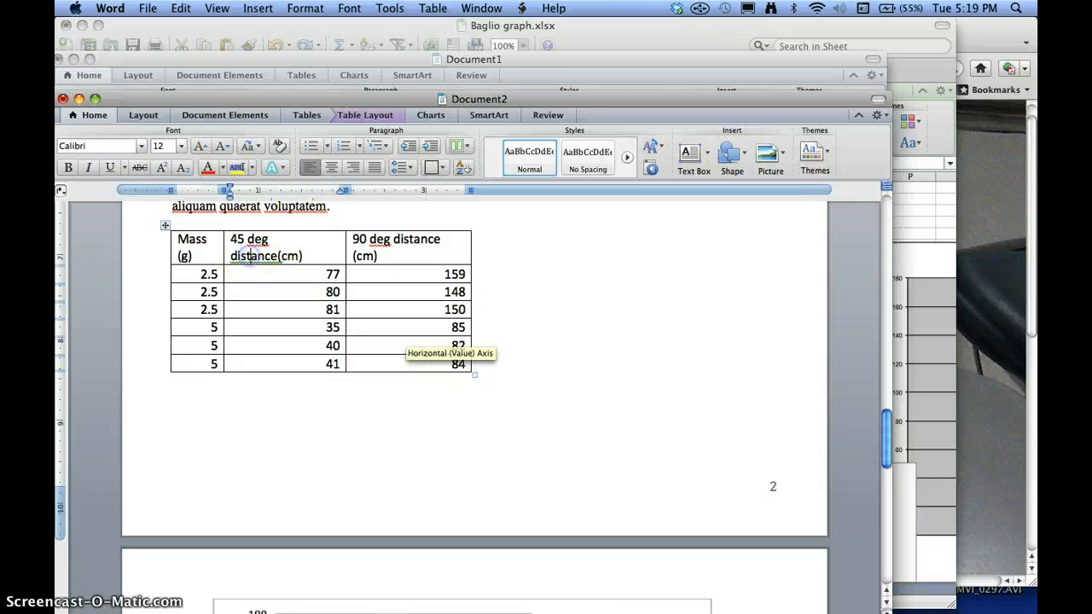
{"action": "left_click", "coordinate": [162, 226]}
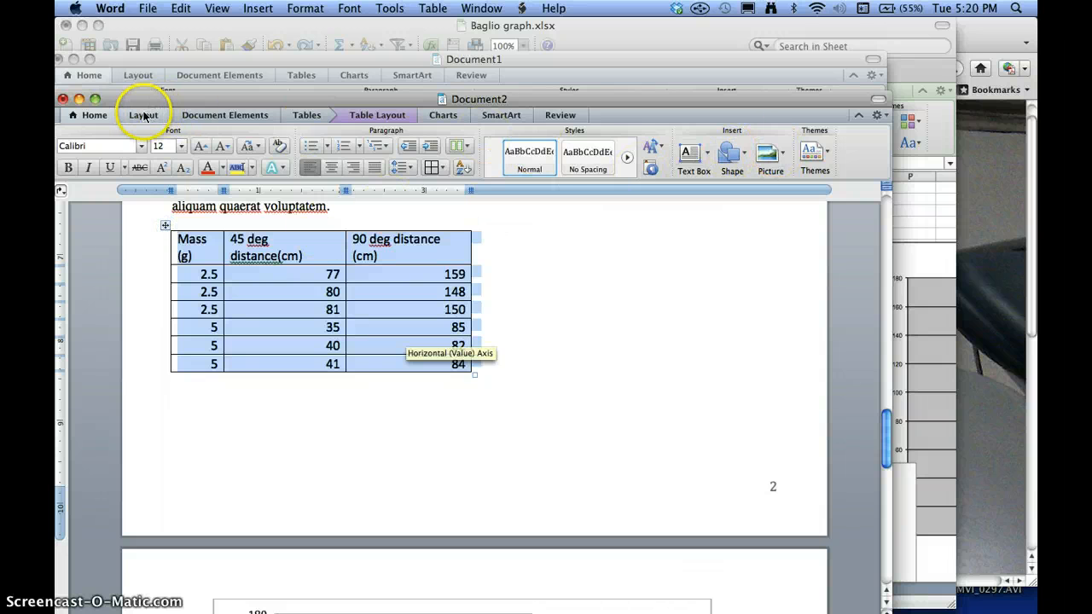
{"action": "left_click", "coordinate": [146, 115]}
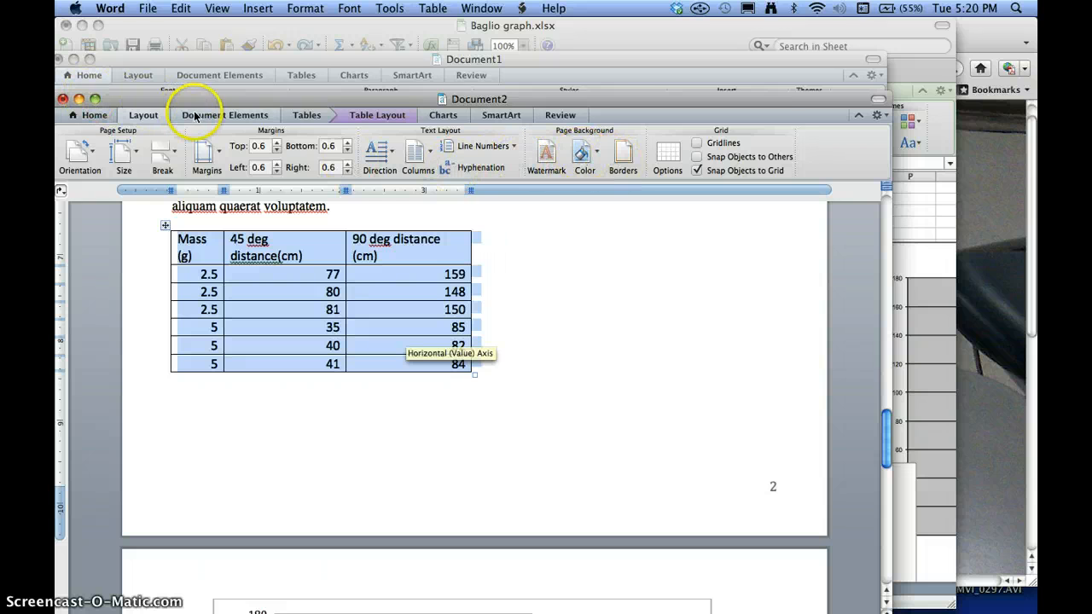
{"action": "left_click", "coordinate": [229, 120]}
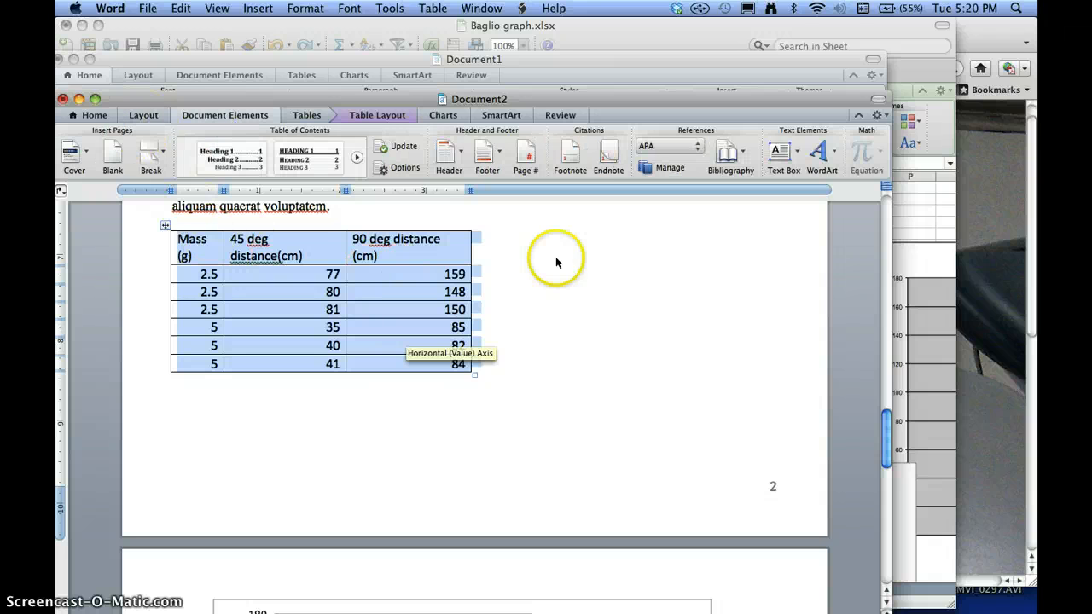
{"action": "left_click", "coordinate": [578, 251]}
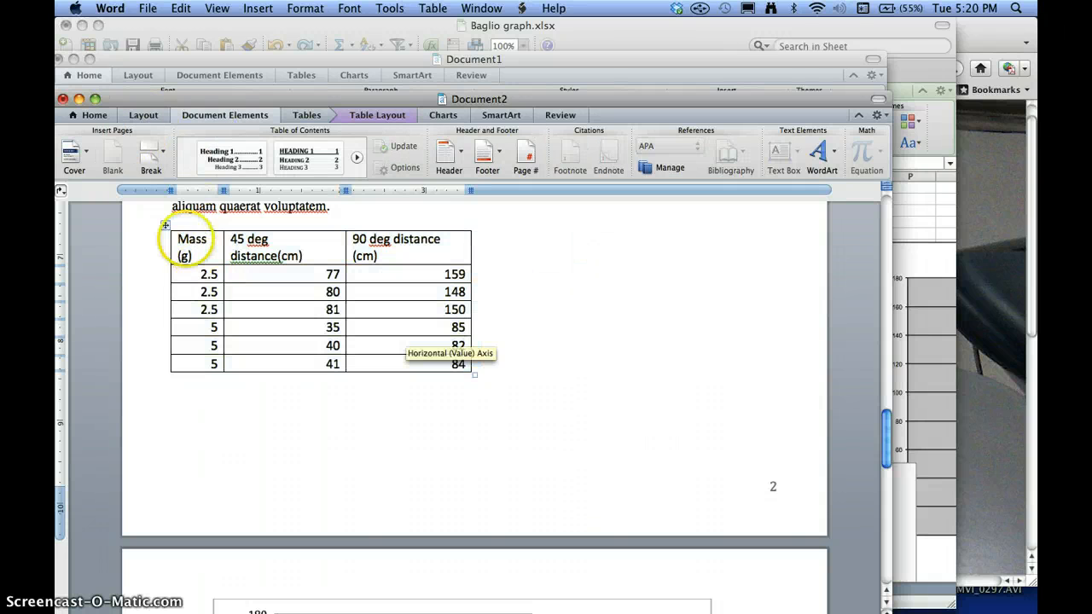
Step: Apply Align Center to all cells of the distance table on page 2 and move the table to the middle of the page width
{"action": "left_click", "coordinate": [164, 226]}
{"action": "right_click", "coordinate": [167, 228]}
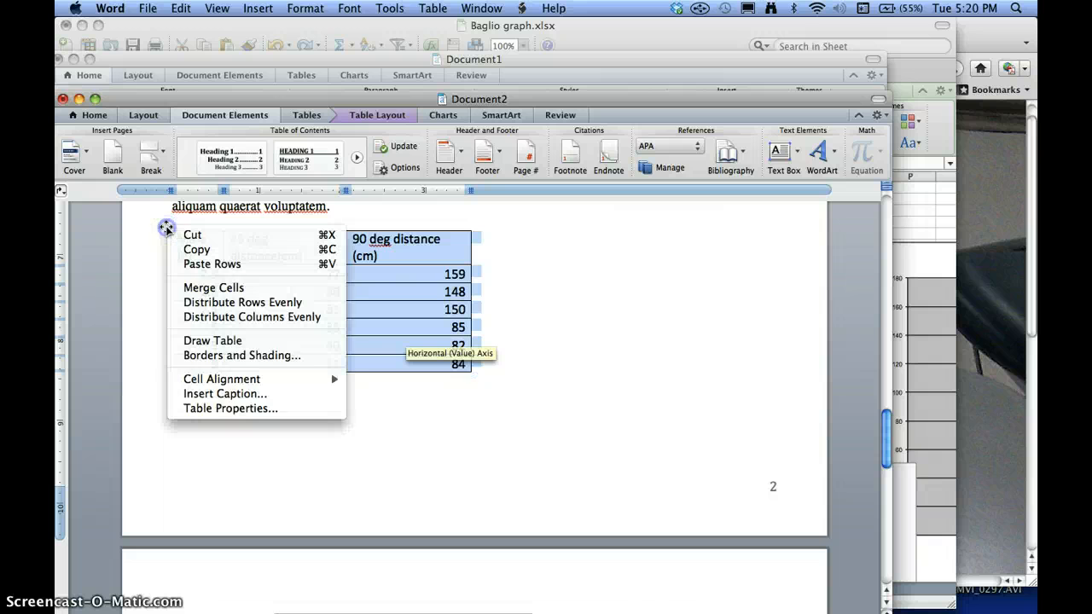
{"action": "mouse_move", "coordinate": [201, 377]}
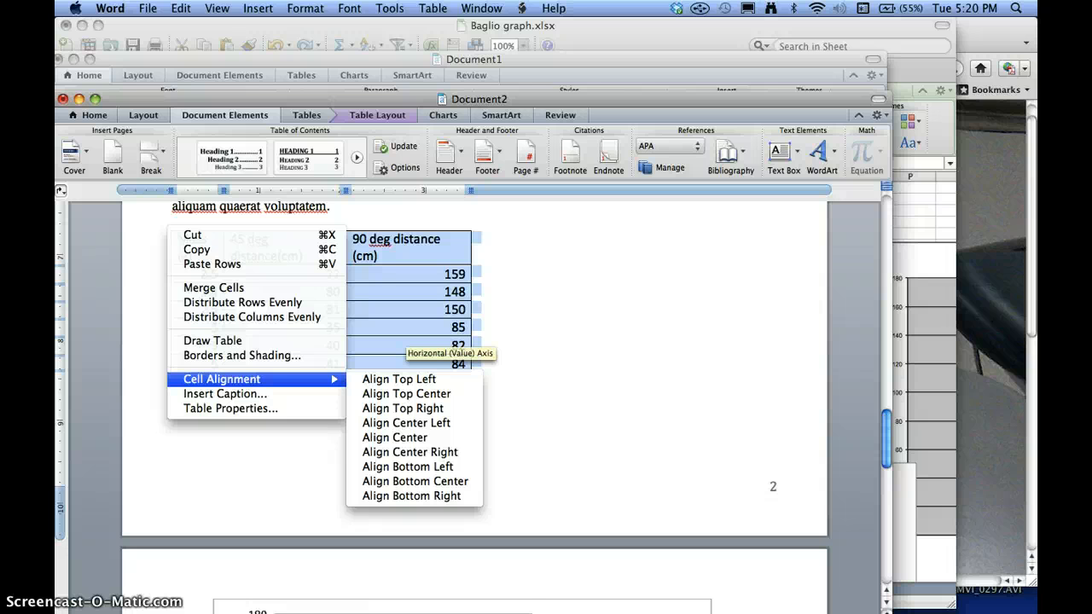
{"action": "left_click", "coordinate": [394, 437]}
{"action": "left_click", "coordinate": [455, 402]}
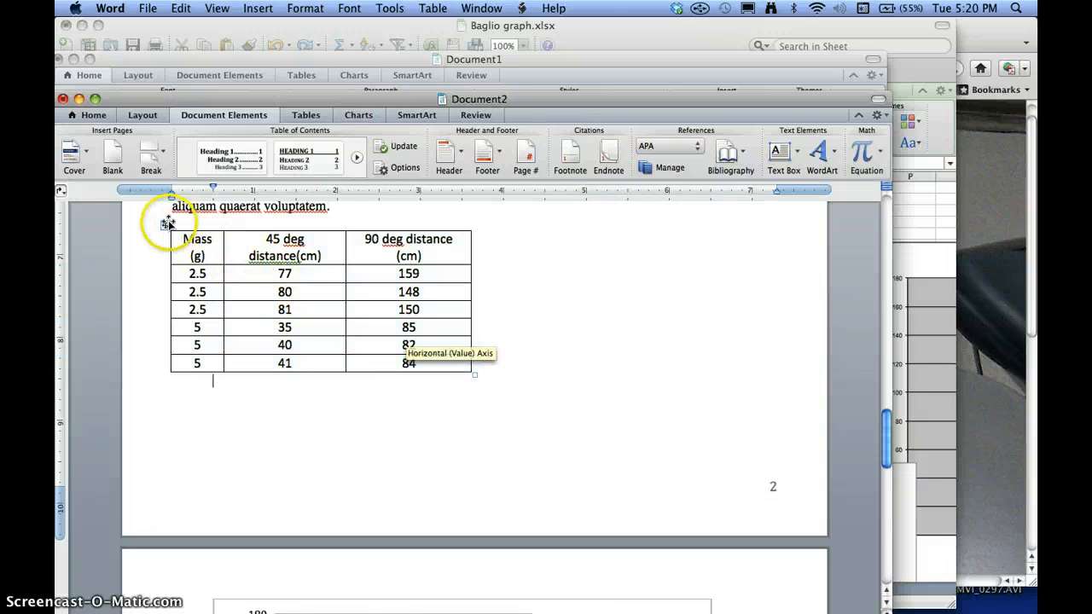
{"action": "left_click_drag", "start_coordinate": [164, 225], "coordinate": [302, 232]}
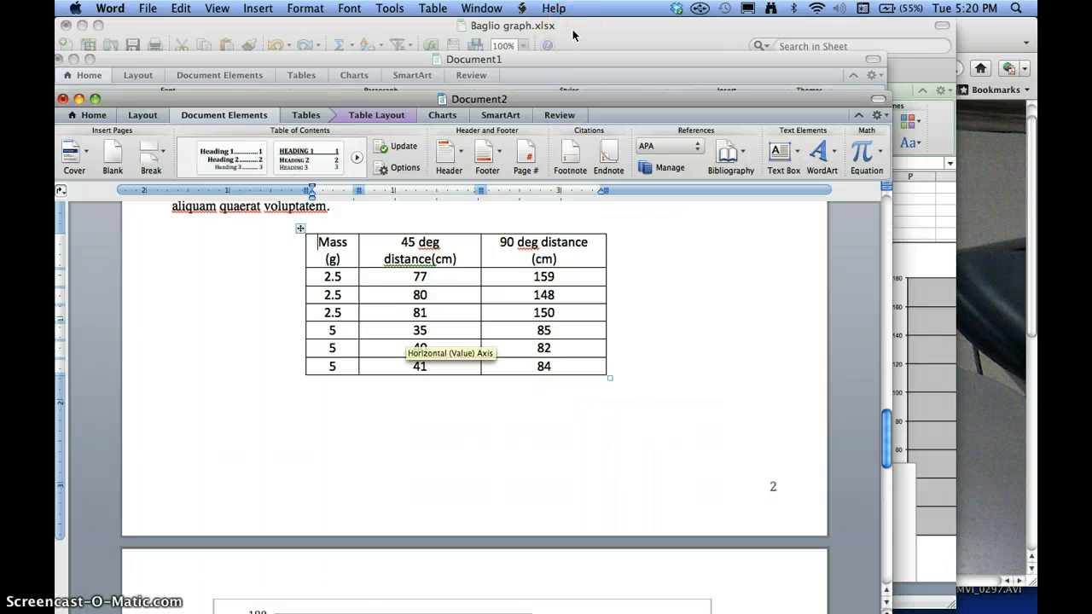
Step: Switch to Document1 to view the numbered list of topics covering page numbers, figures, tables and captions
{"action": "key", "text": "super+Tab"}
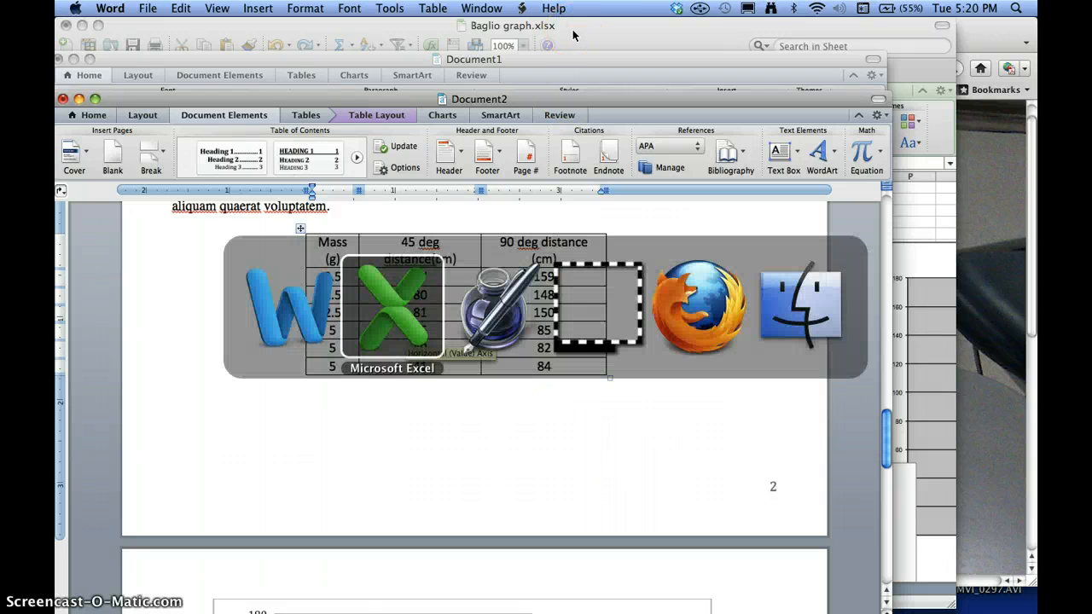
{"action": "key", "text": "super+shift+Tab"}
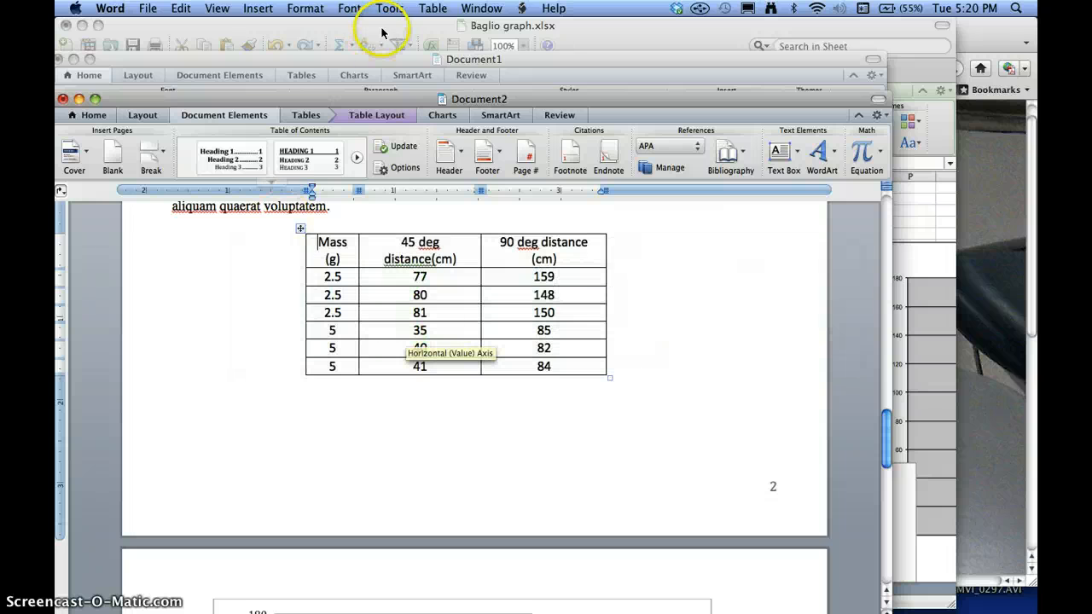
{"action": "left_click", "coordinate": [493, 62]}
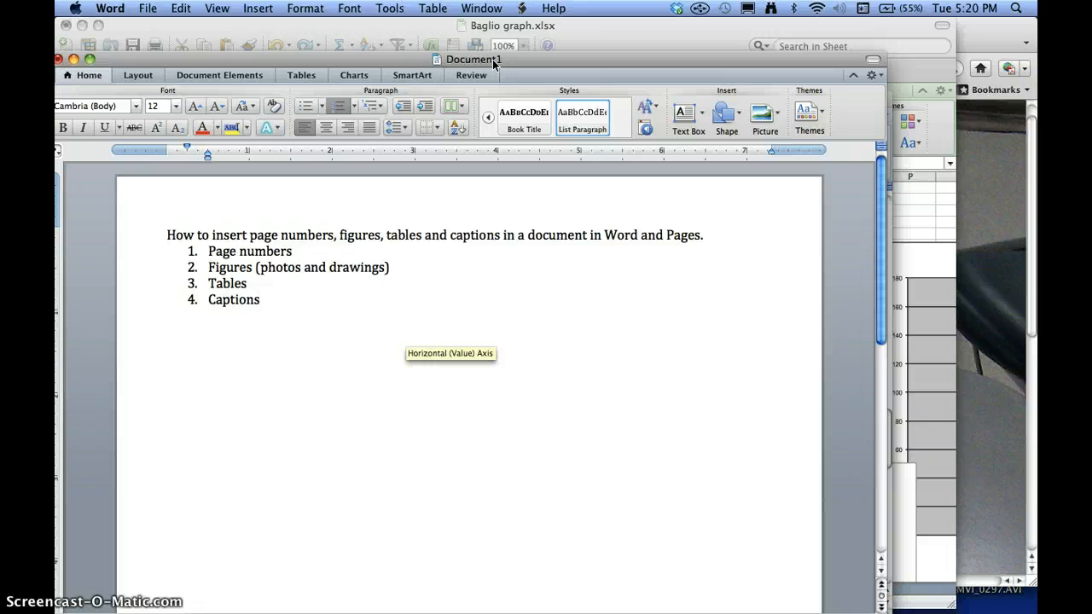